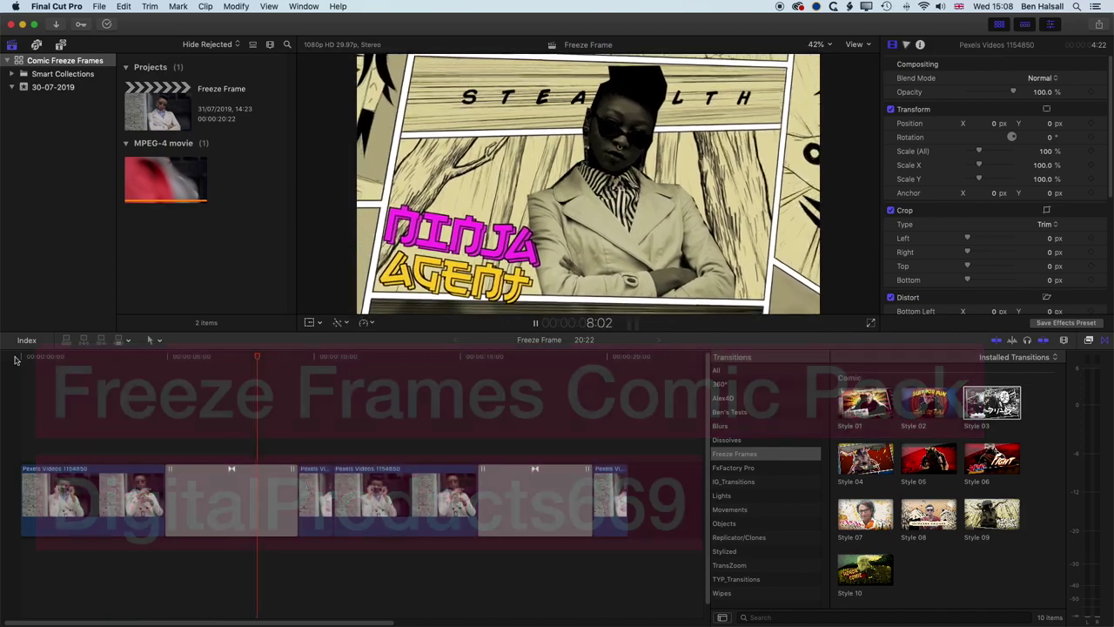
Review the Comic Pack styles in FxFactory, then return to Final Cut Pro and preview the existing Freeze Frame project and its source clip.
{"action": "key", "text": "super+Tab"}
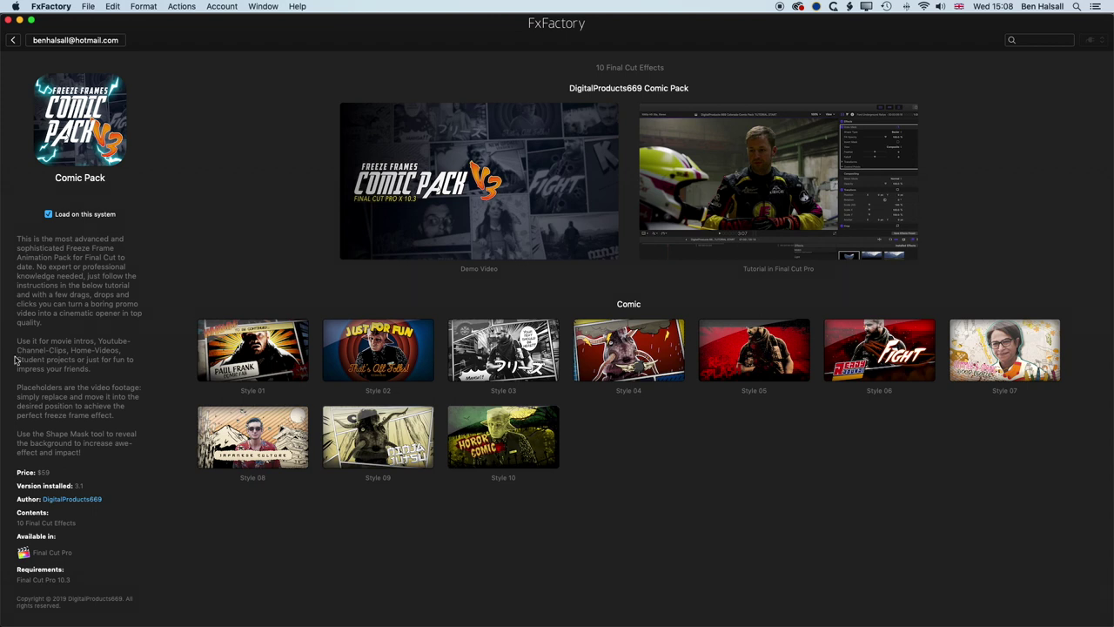
{"action": "key", "text": "super+Tab"}
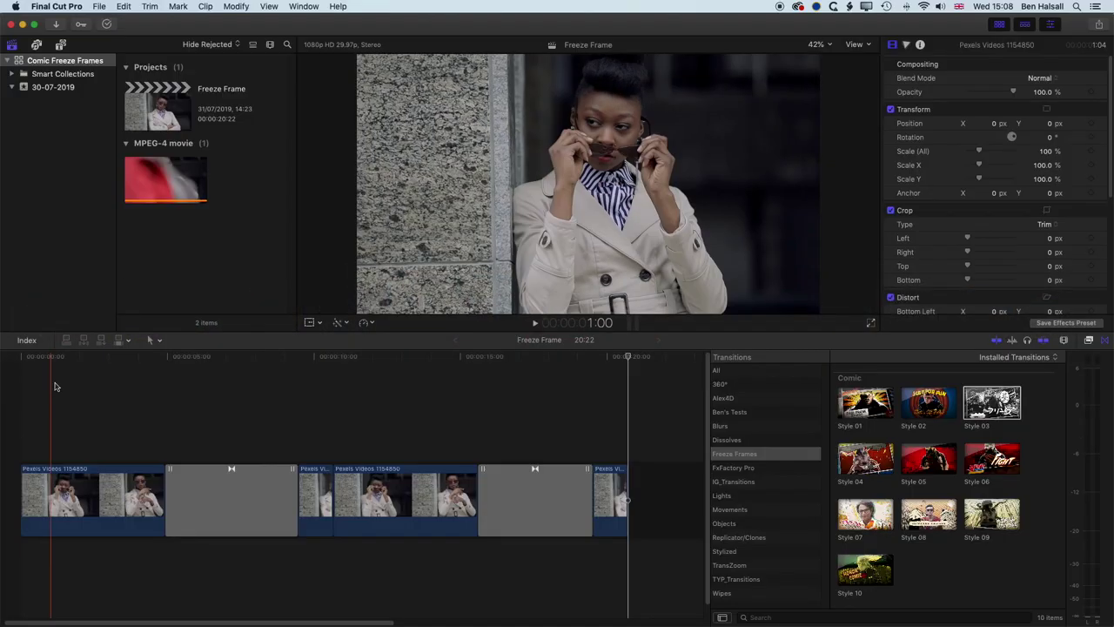
{"action": "key", "text": "space"}
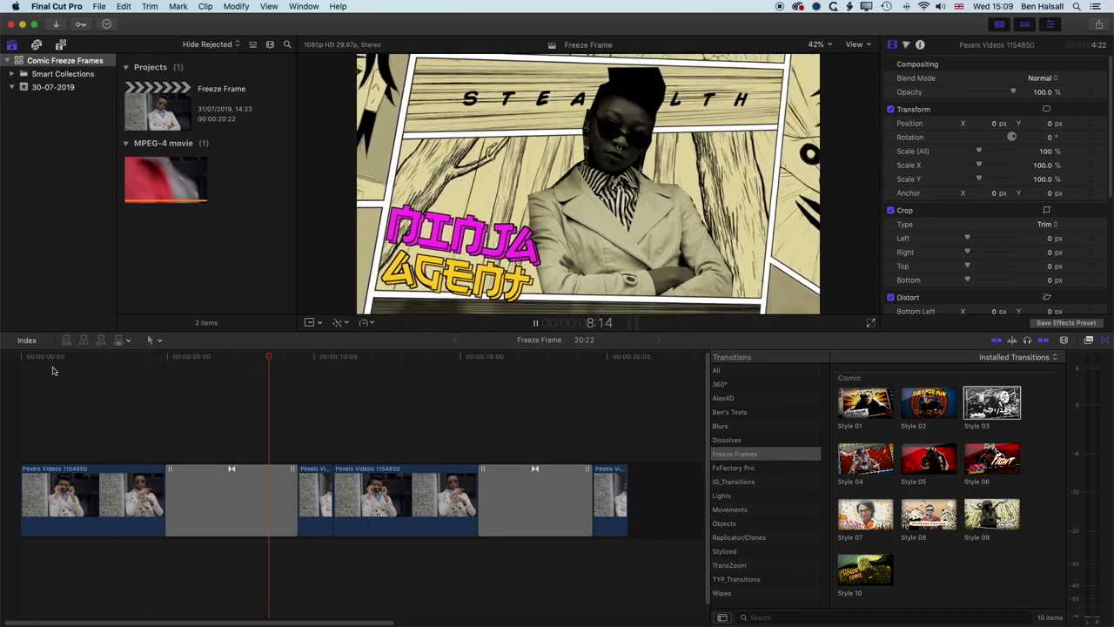
{"action": "left_click", "coordinate": [126, 176]}
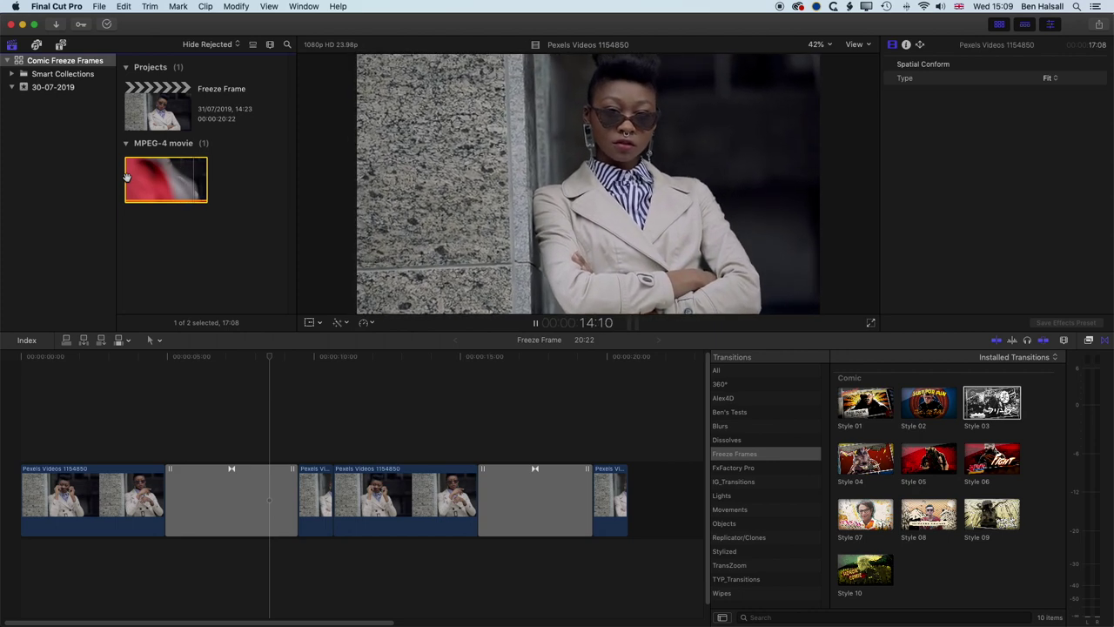
{"action": "key", "text": "space"}
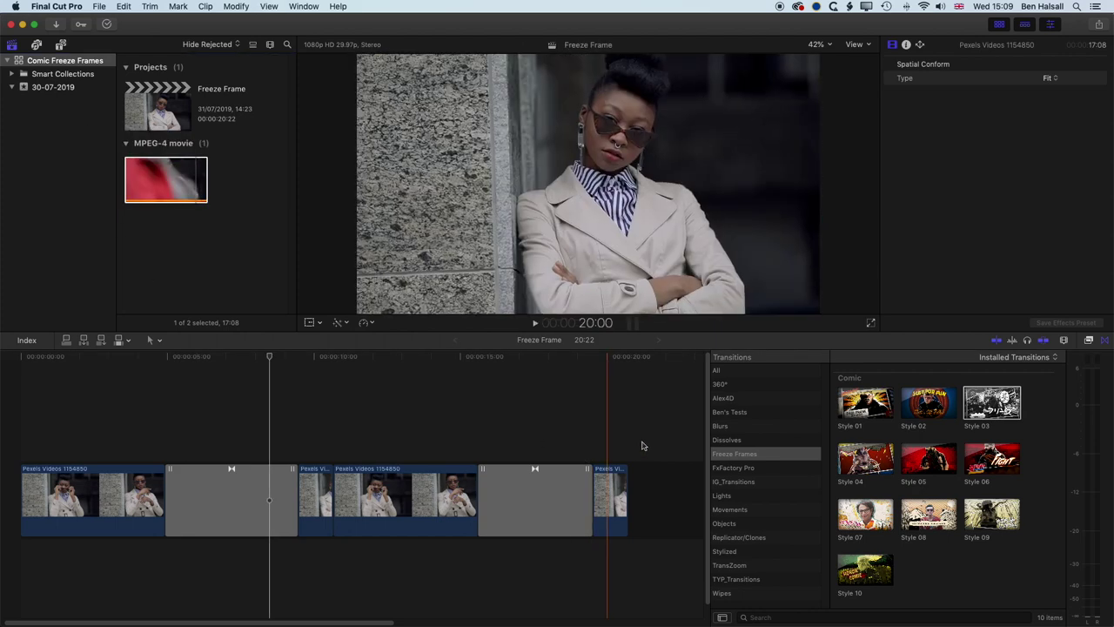
Clear all clips from the Freeze Frame timeline and place the Pexels Videos 1154850 clip at its start.
{"action": "left_click_drag", "start_coordinate": [652, 445], "coordinate": [42, 554]}
{"action": "key", "text": "Delete"}
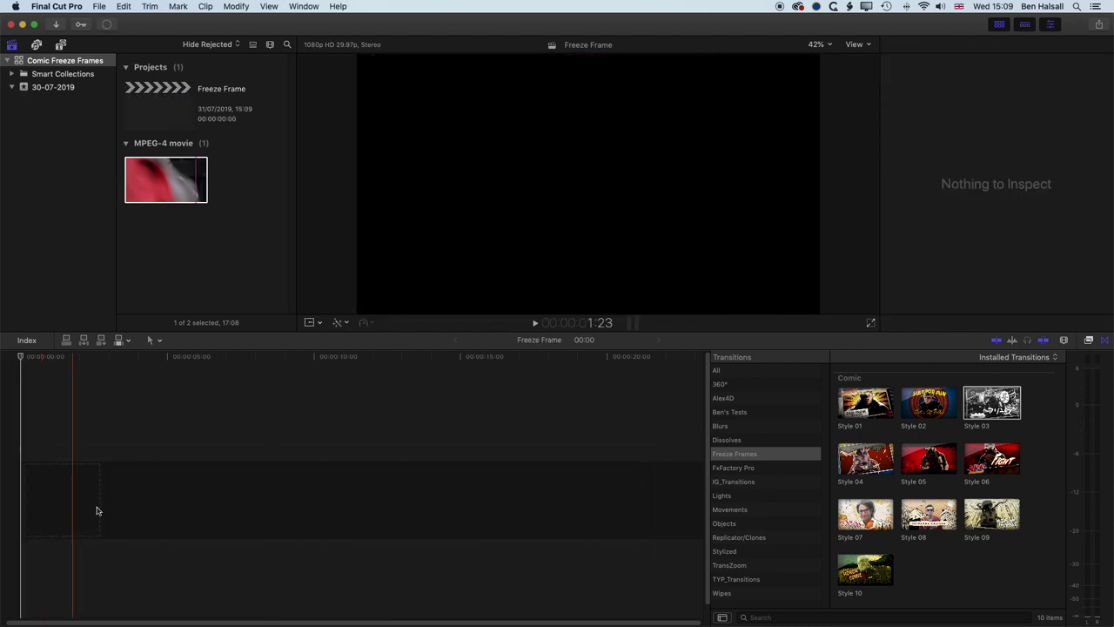
{"action": "left_click", "coordinate": [165, 180]}
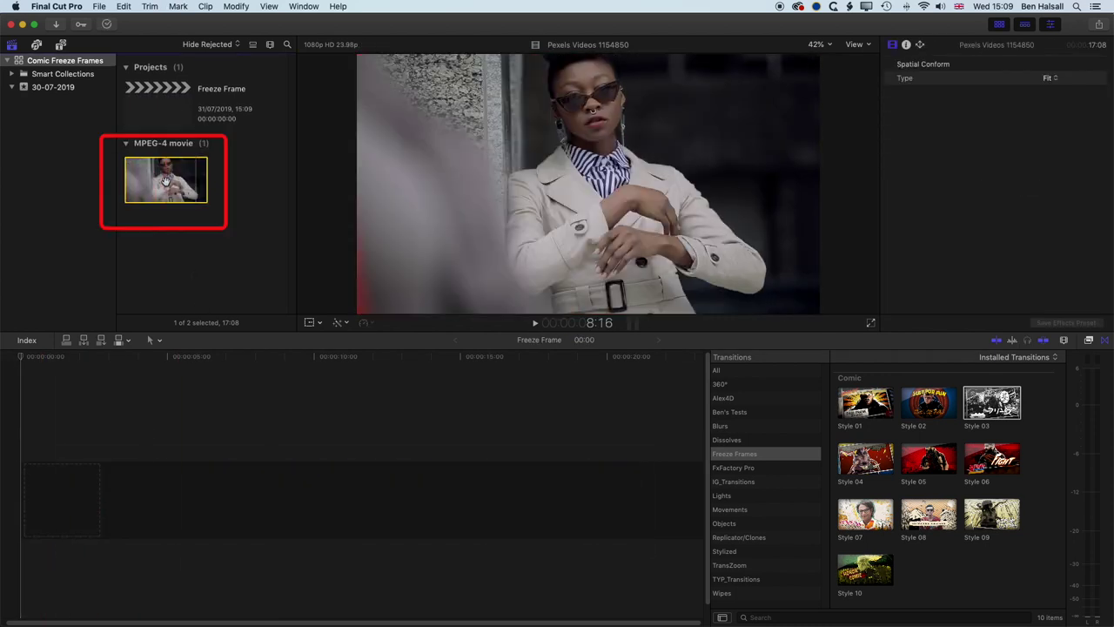
{"action": "left_click_drag", "start_coordinate": [165, 180], "coordinate": [21, 506]}
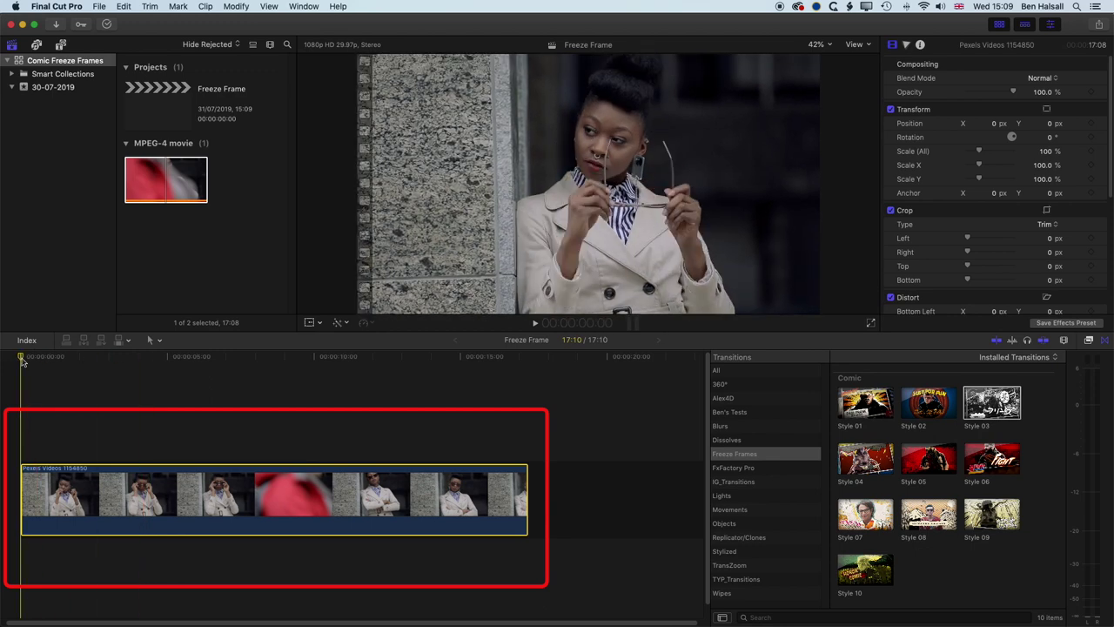
Select a range of about 13:05 in the clip with Range Selection, beginning near 1:12, and set its speed to Fast 4x.
{"action": "key", "text": "space"}
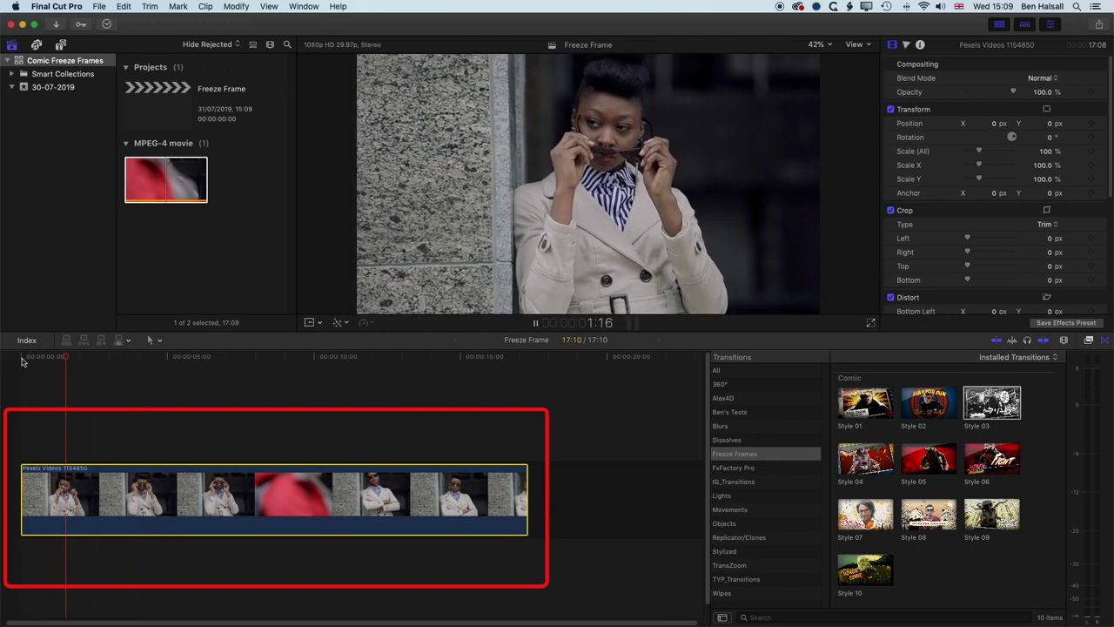
{"action": "key", "text": "space"}
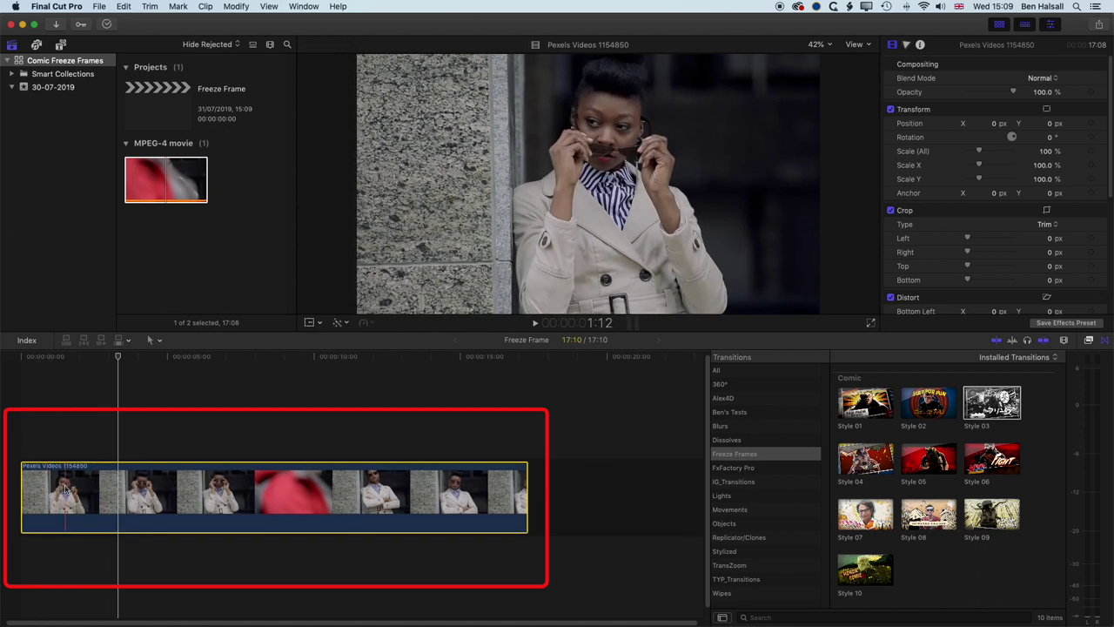
{"action": "key", "text": "p"}
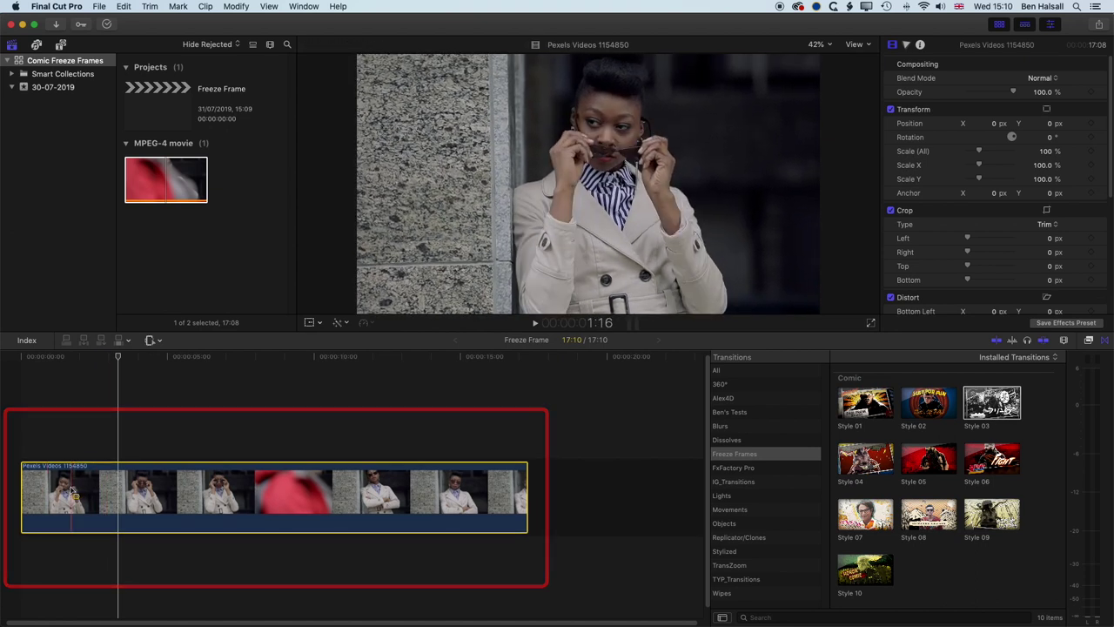
{"action": "left_click", "coordinate": [162, 340]}
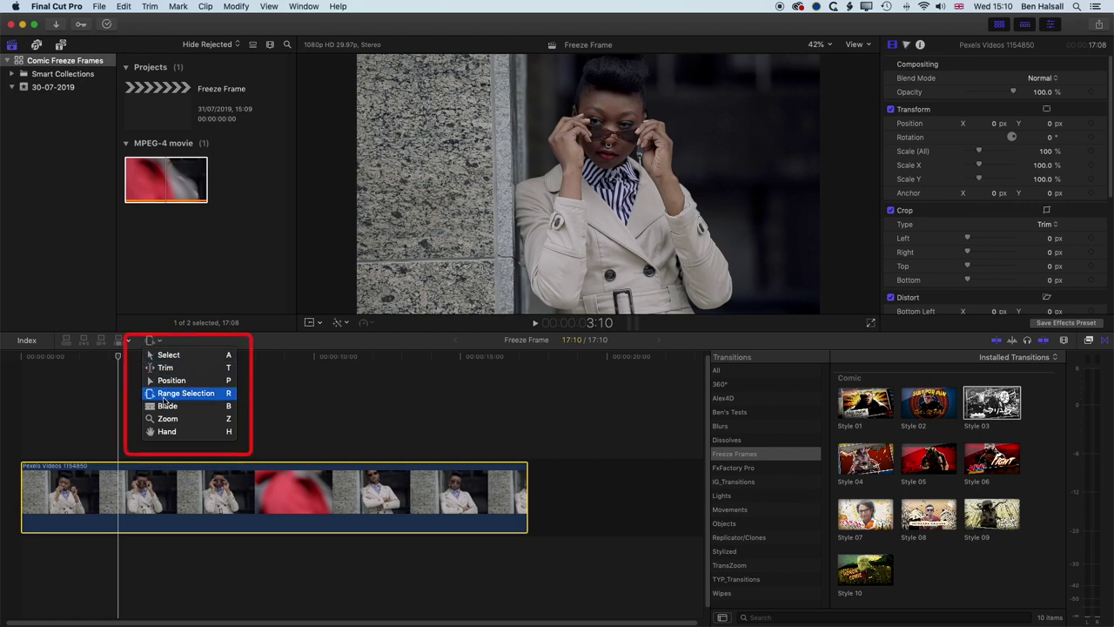
{"action": "left_click", "coordinate": [186, 393]}
{"action": "left_click_drag", "start_coordinate": [62, 495], "coordinate": [451, 498]}
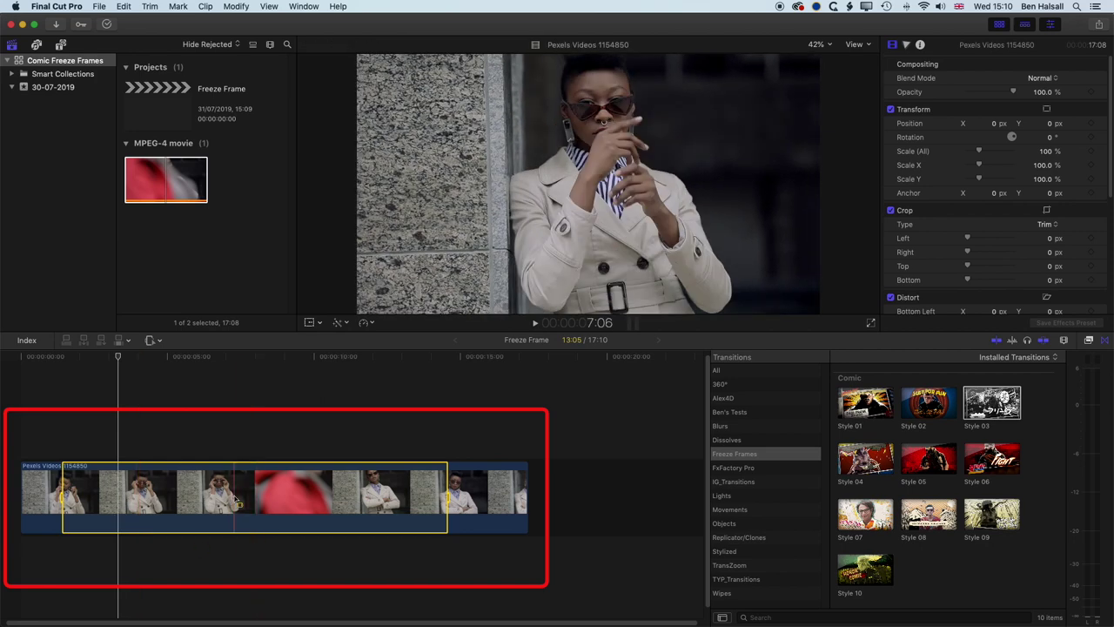
{"action": "left_click", "coordinate": [369, 323]}
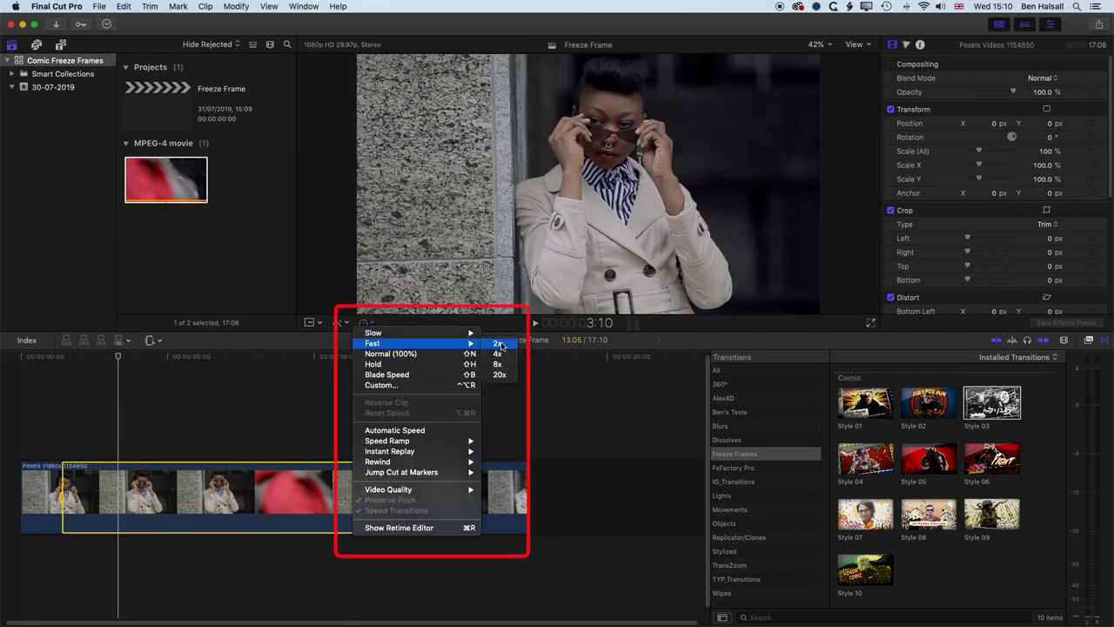
{"action": "left_click", "coordinate": [497, 354]}
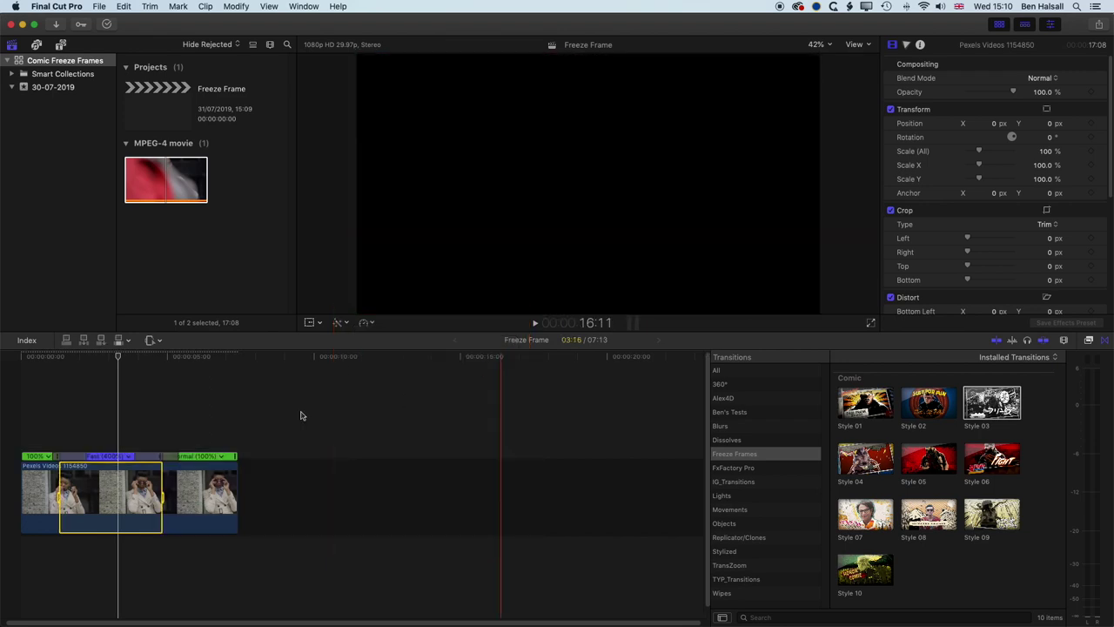
Play back the retimed clip and set a range of about 1:18, around the end of the sped-up section, to Fast 8x.
{"action": "key", "text": "Home"}
{"action": "key", "text": "space"}
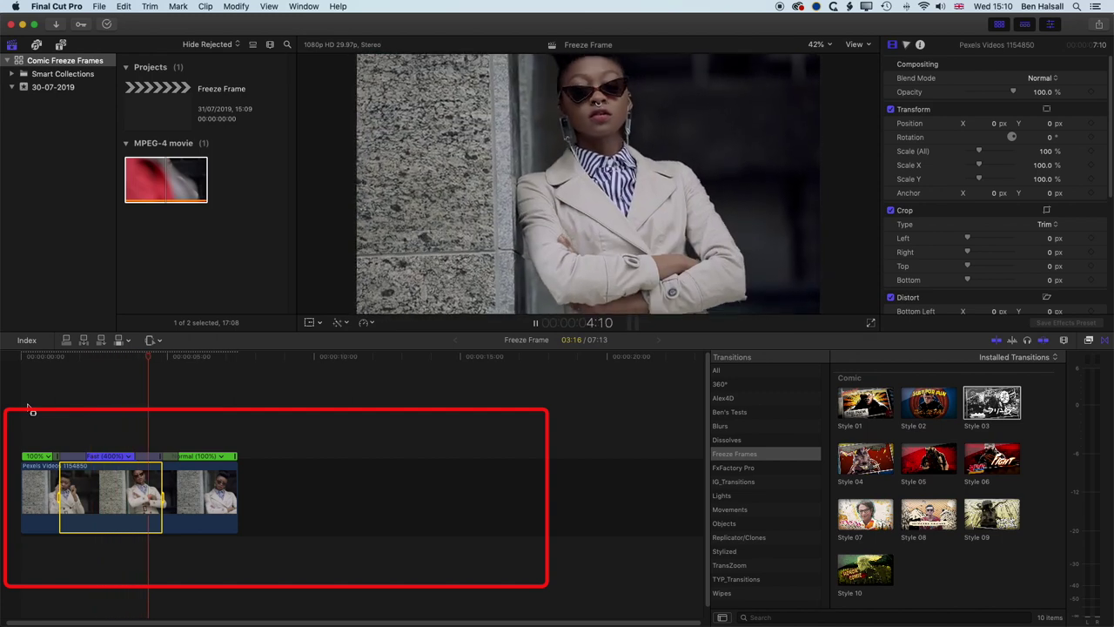
{"action": "key", "text": "space"}
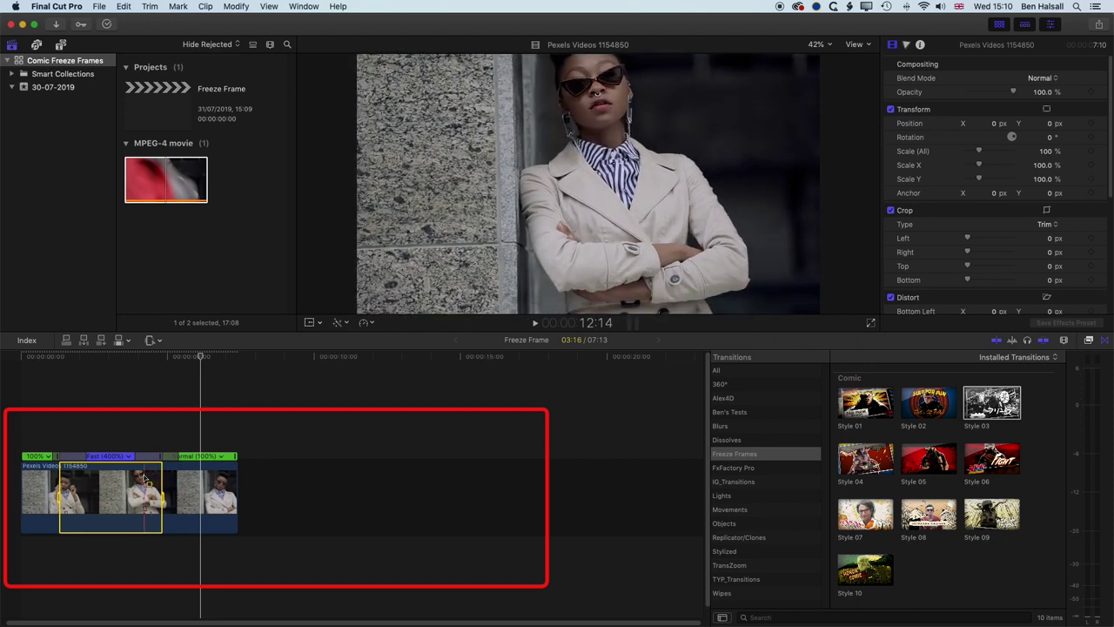
{"action": "left_click_drag", "start_coordinate": [143, 487], "coordinate": [190, 477]}
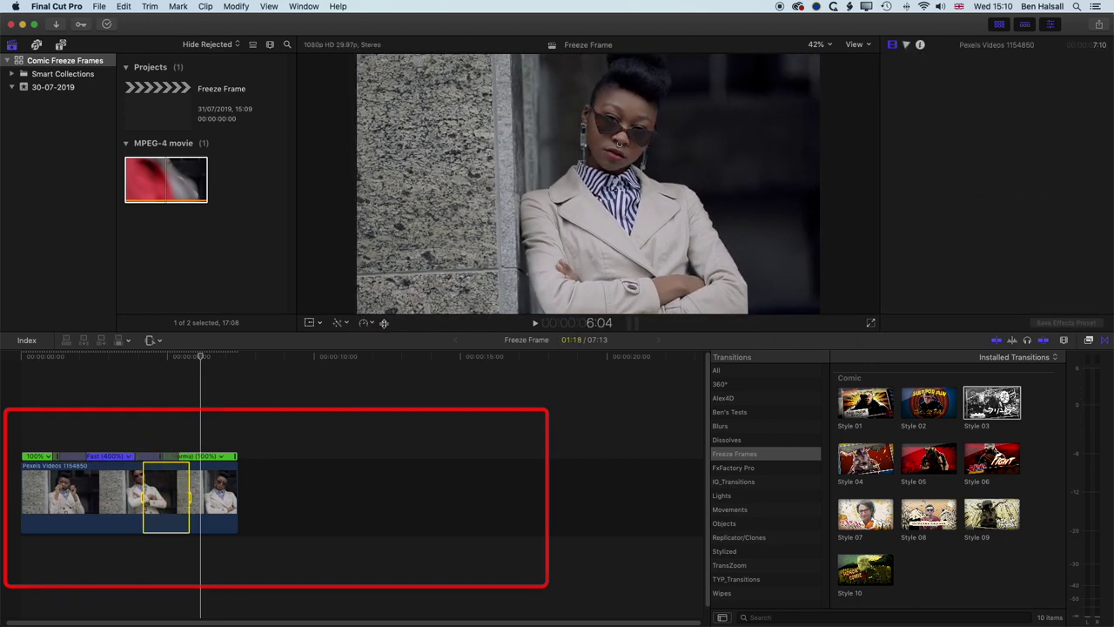
{"action": "left_click", "coordinate": [363, 322]}
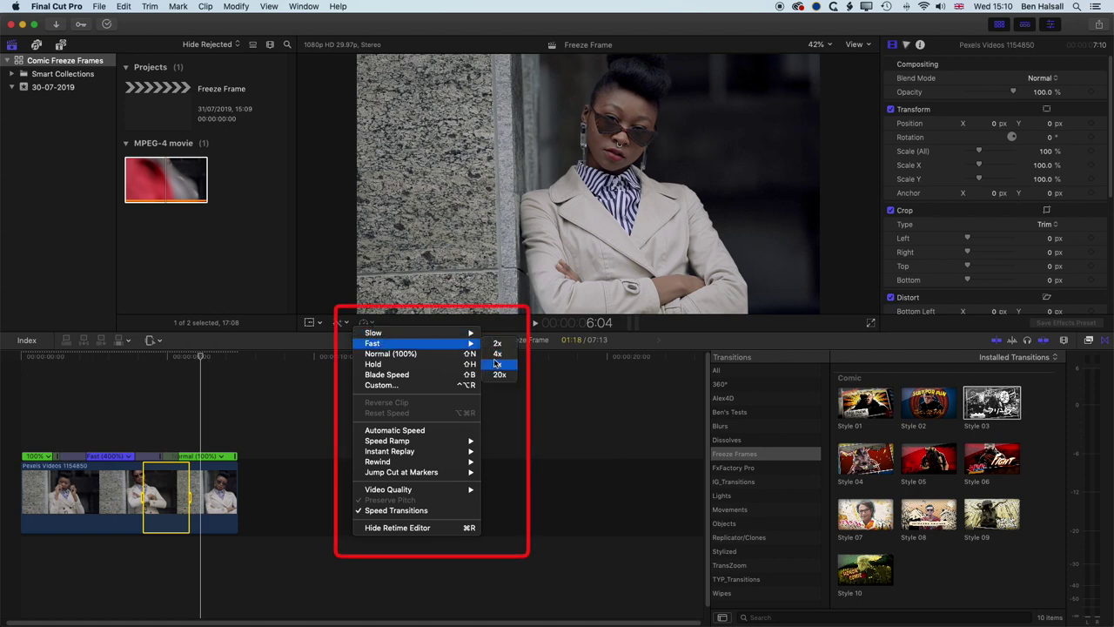
{"action": "left_click", "coordinate": [497, 364]}
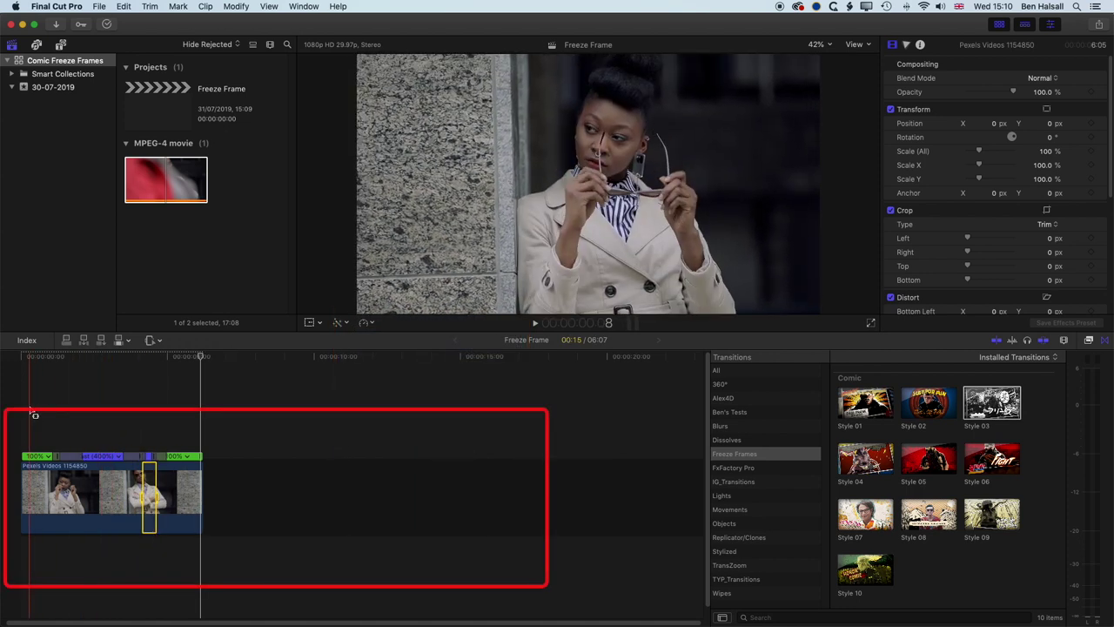
Switch back to the Select tool and add a freeze frame to the clip at 4:18.
{"action": "key", "text": "space"}
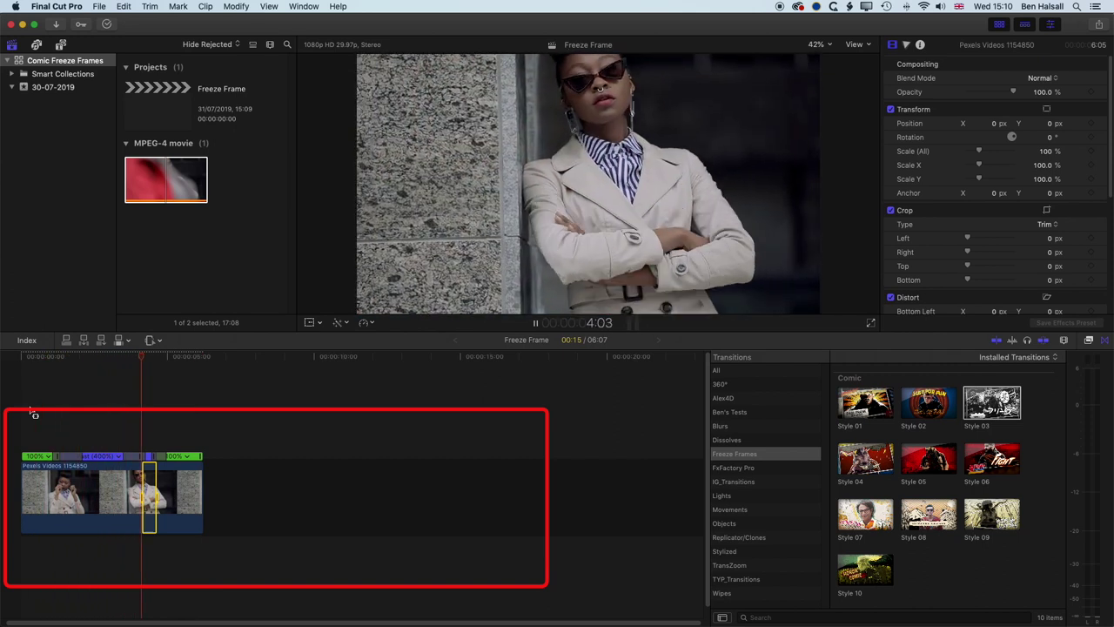
{"action": "key", "text": "space"}
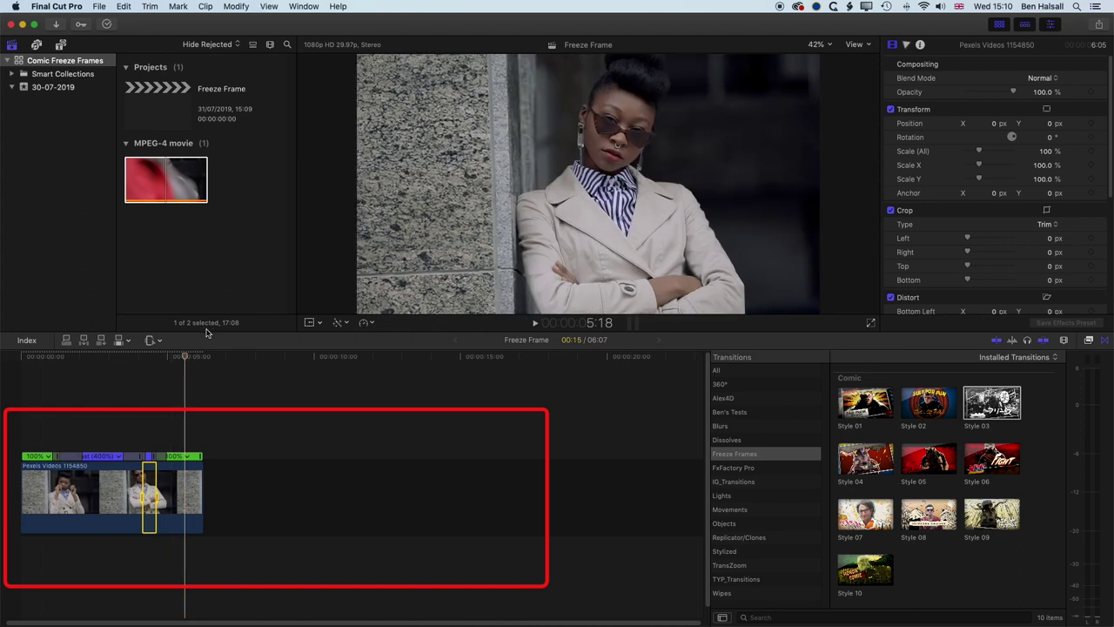
{"action": "left_click_drag", "start_coordinate": [186, 358], "coordinate": [162, 358]}
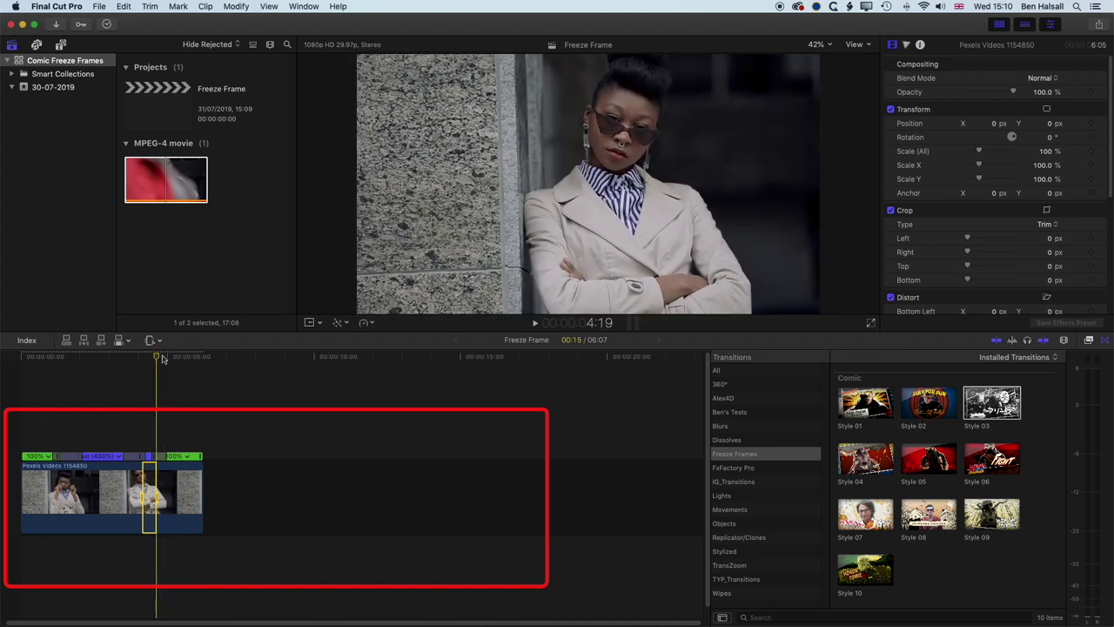
{"action": "left_click", "coordinate": [153, 340]}
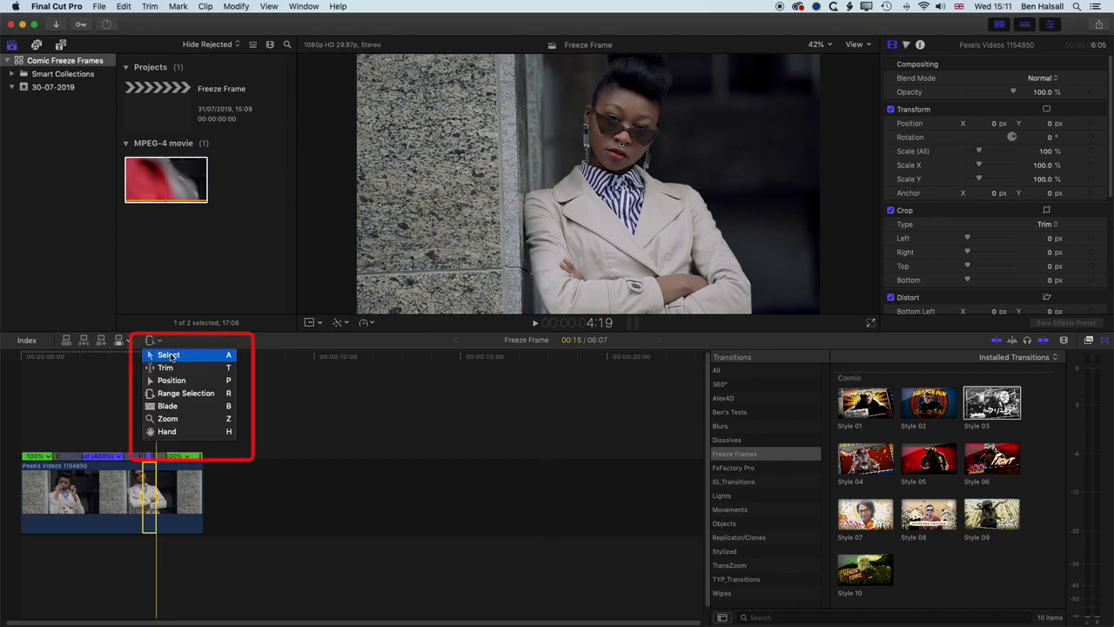
{"action": "left_click", "coordinate": [168, 355]}
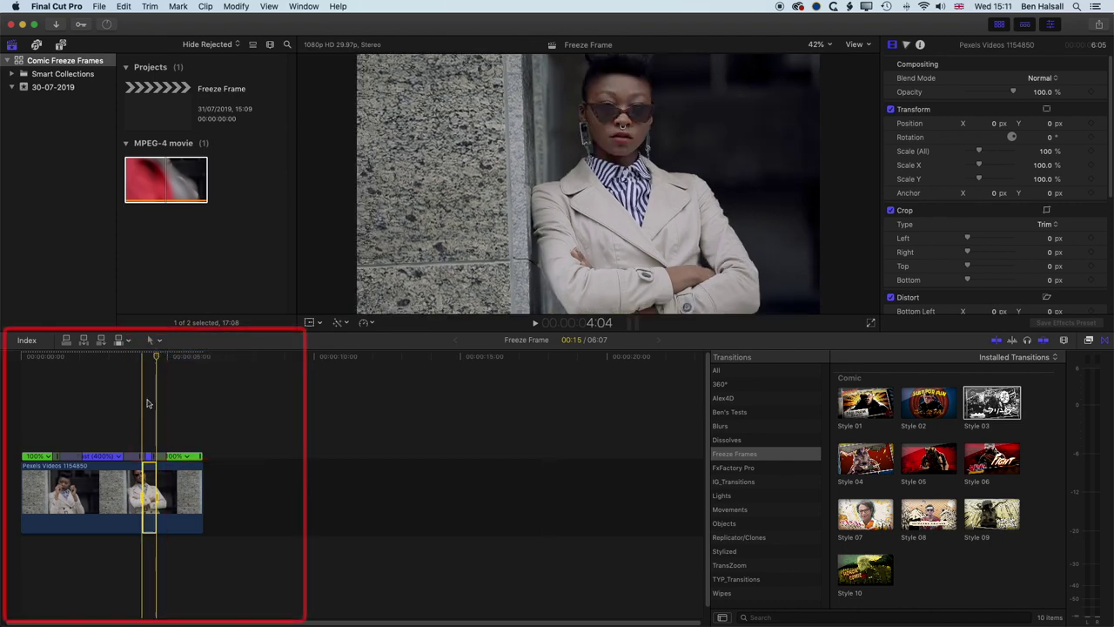
{"action": "left_click", "coordinate": [146, 403]}
{"action": "left_click_drag", "start_coordinate": [147, 357], "coordinate": [148, 357]}
{"action": "key", "text": "space"}
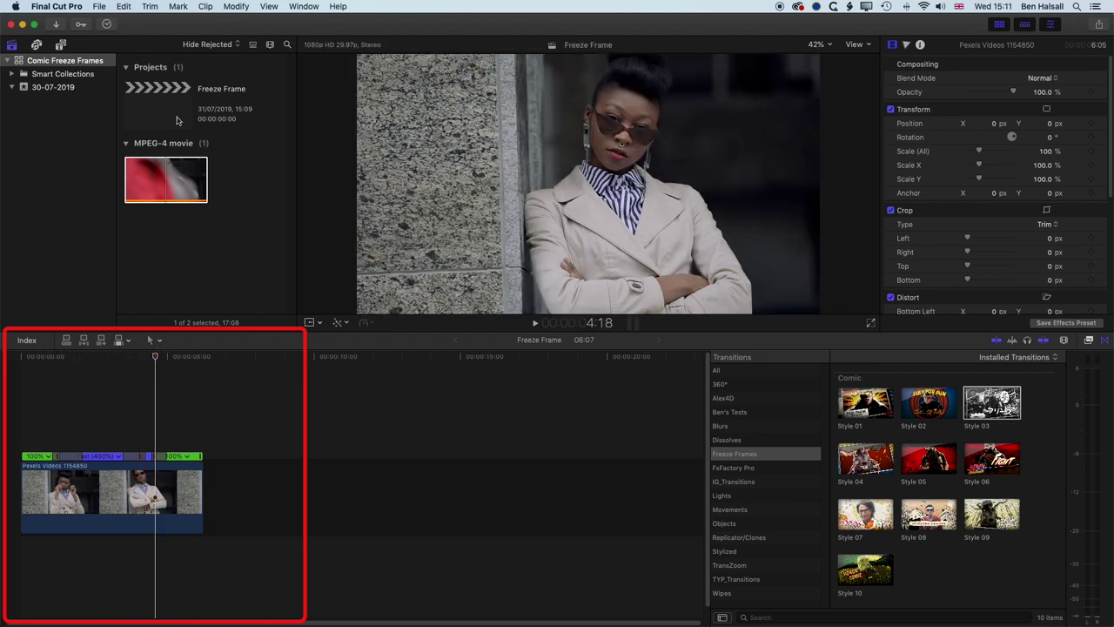
{"action": "left_click", "coordinate": [123, 6]}
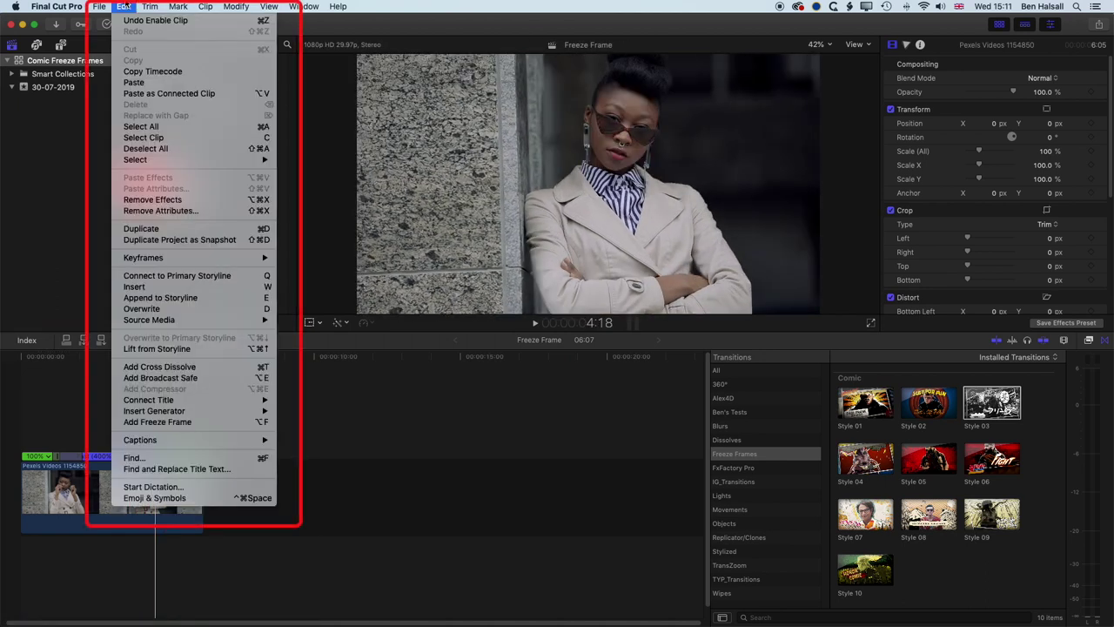
{"action": "left_click", "coordinate": [265, 423]}
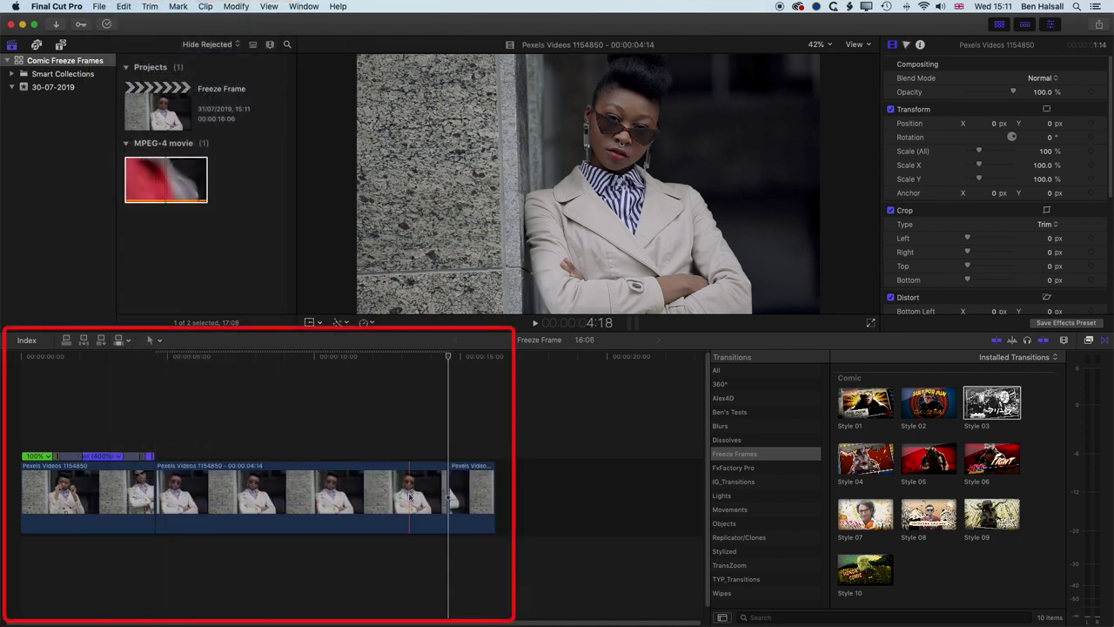
Select the freeze frame clip in the timeline and apply the Draw Mask effect from the Masks category to it.
{"action": "left_click", "coordinate": [200, 359]}
{"action": "left_click_drag", "start_coordinate": [197, 360], "coordinate": [335, 359]}
{"action": "left_click", "coordinate": [296, 483]}
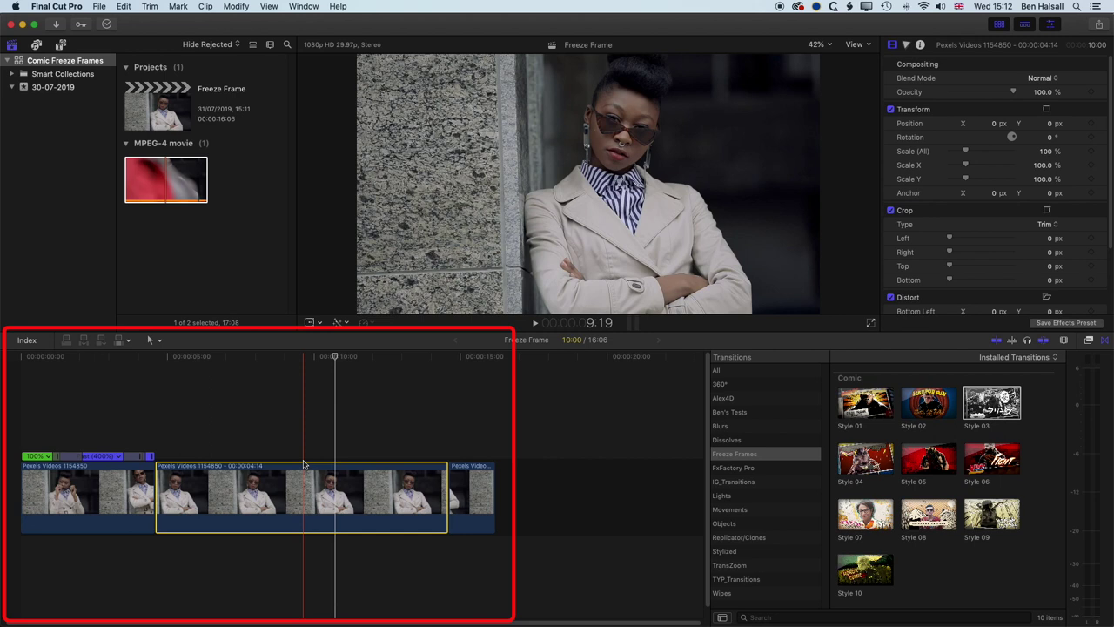
{"action": "key", "text": "super+5"}
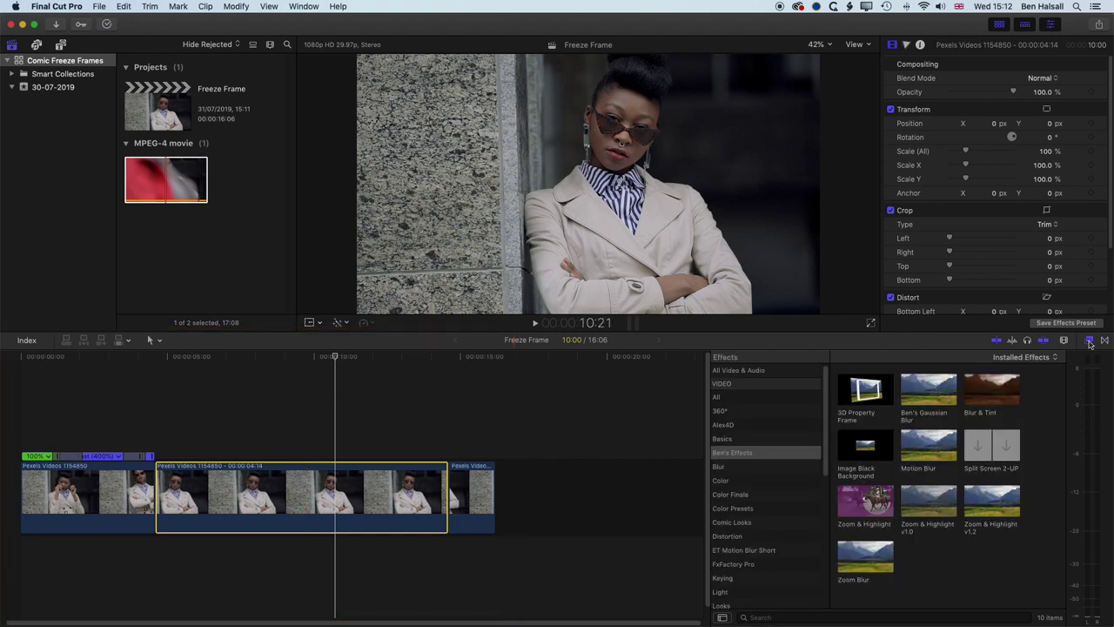
{"action": "scroll", "coordinate": [774, 471], "scroll_direction": "down", "scroll_amount": 3}
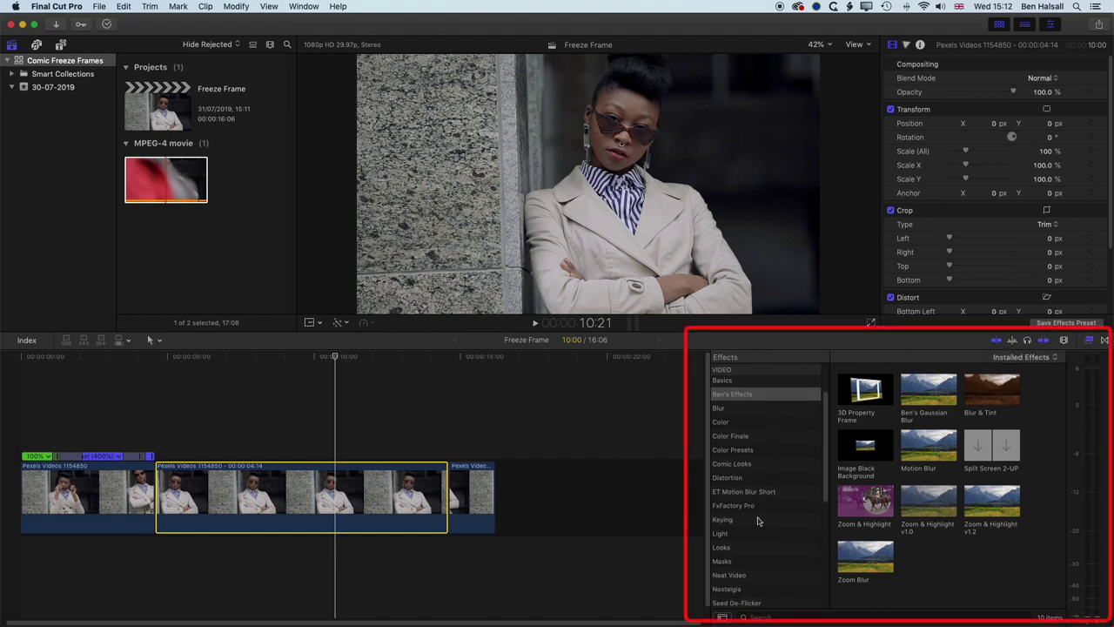
{"action": "left_click", "coordinate": [723, 561]}
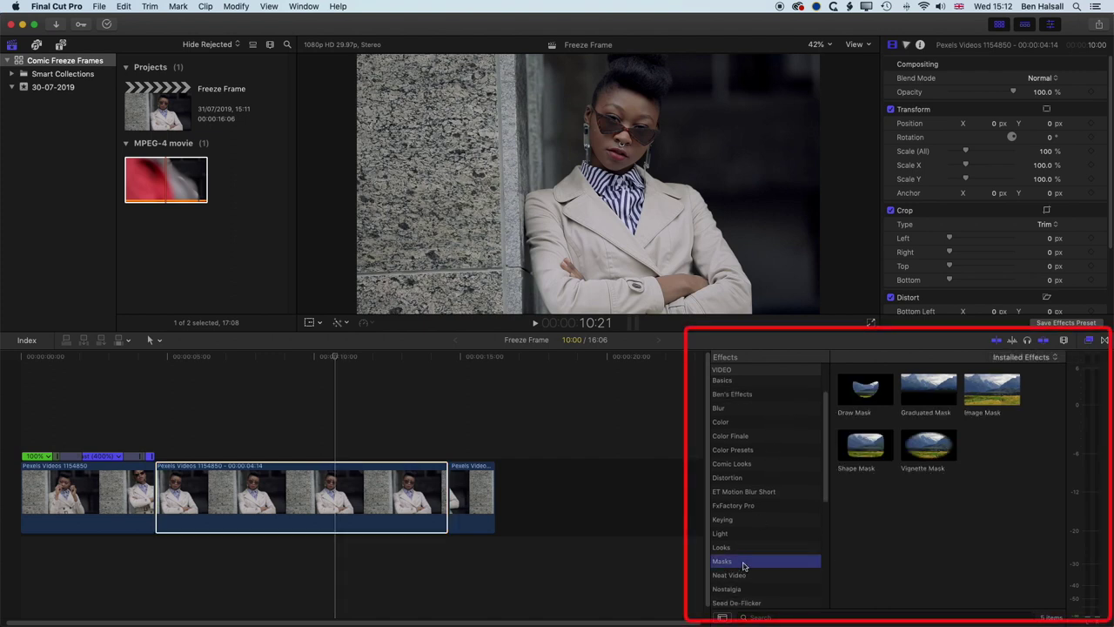
{"action": "left_click", "coordinate": [866, 393]}
{"action": "mouse_move", "coordinate": [864, 394]}
{"action": "left_mouse_down"}
{"action": "mouse_move", "coordinate": [461, 392]}
{"action": "mouse_move", "coordinate": [316, 497]}
{"action": "mouse_move", "coordinate": [322, 505]}
{"action": "left_mouse_up"}
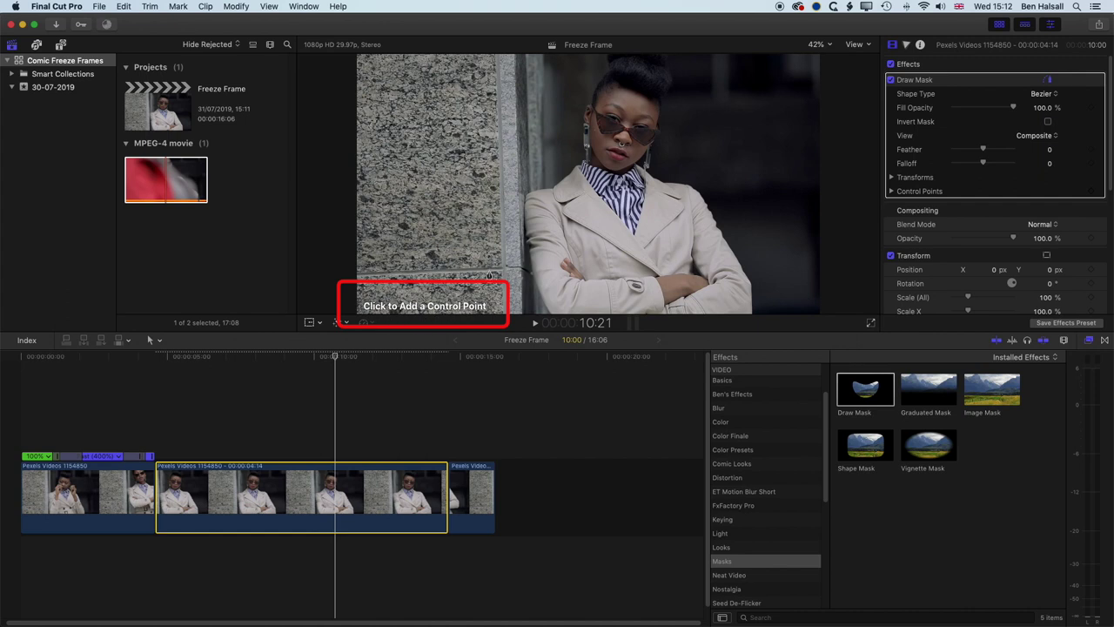
Trace the Draw Mask with control points from the wall-side shoulder along the coat lapel to the tip of the collar.
{"action": "left_click", "coordinate": [831, 45]}
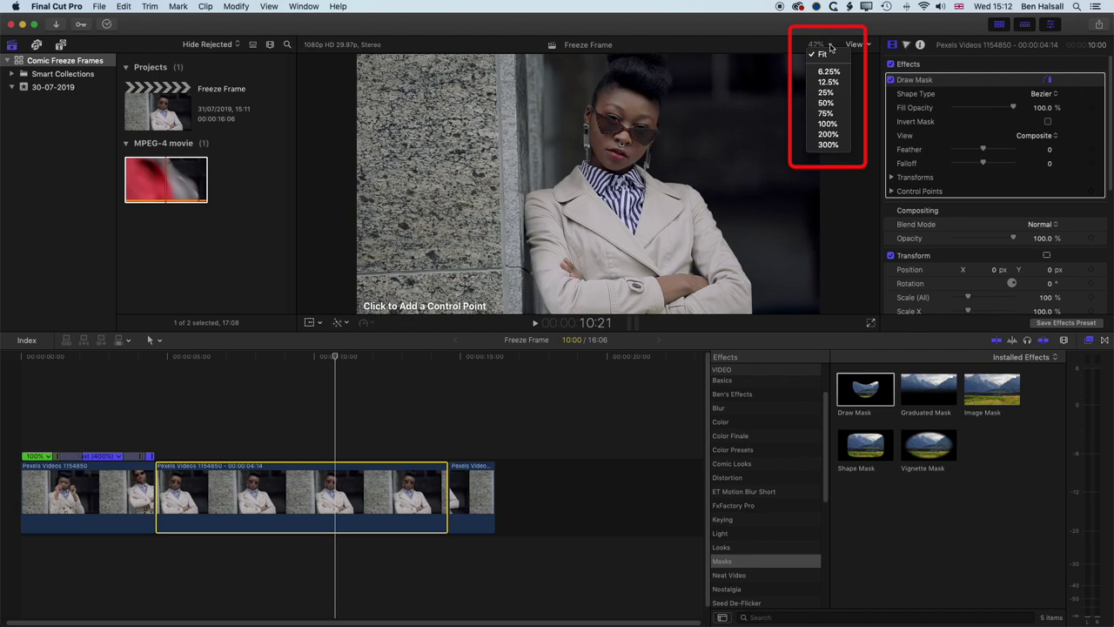
{"action": "left_click", "coordinate": [828, 134]}
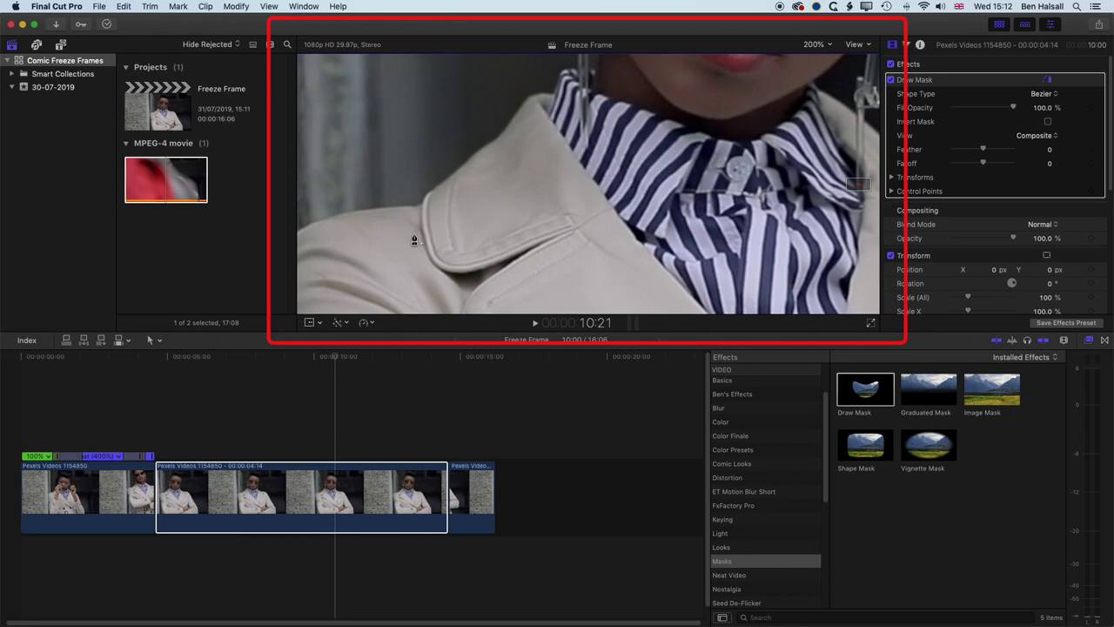
{"action": "scroll", "coordinate": [862, 182], "scroll_direction": "left", "scroll_amount": 10}
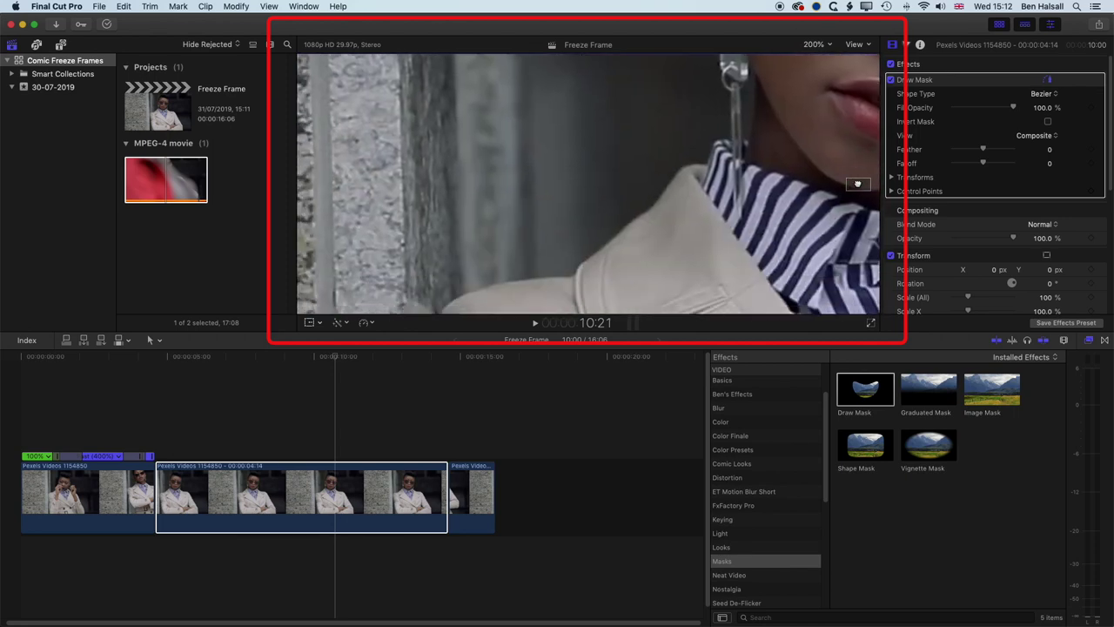
{"action": "scroll", "coordinate": [856, 185], "scroll_direction": "right", "scroll_amount": 5}
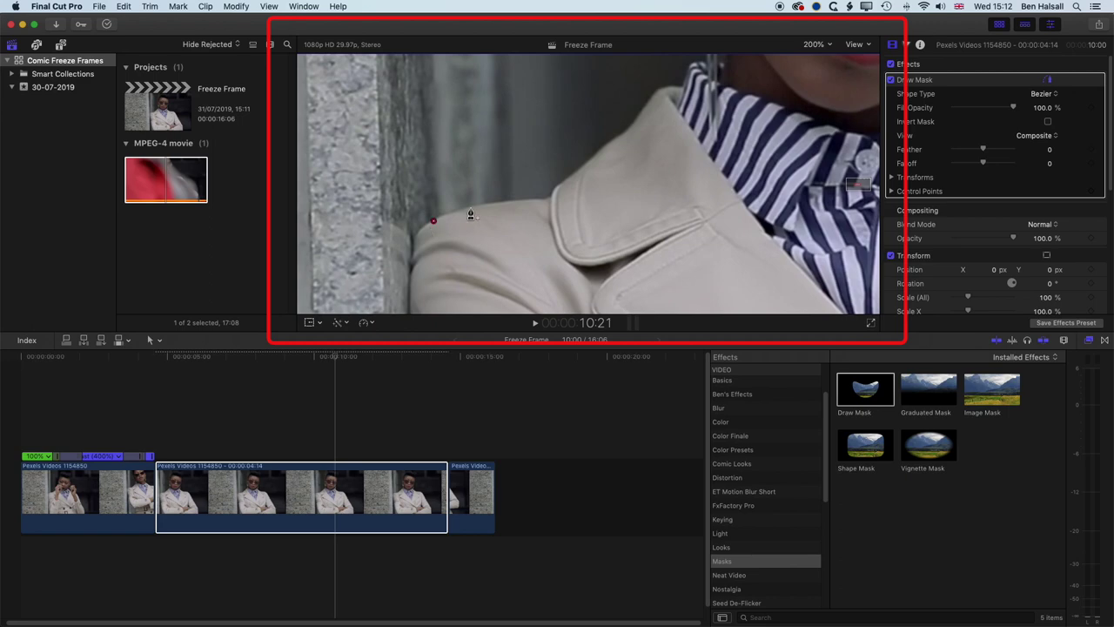
{"action": "left_click", "coordinate": [476, 205]}
{"action": "left_click", "coordinate": [515, 200]}
{"action": "left_click", "coordinate": [553, 189]}
{"action": "left_click", "coordinate": [562, 182]}
{"action": "left_click", "coordinate": [588, 161]}
{"action": "left_click", "coordinate": [609, 141]}
{"action": "left_click", "coordinate": [650, 99]}
{"action": "left_click", "coordinate": [658, 88]}
{"action": "left_click", "coordinate": [683, 86]}
{"action": "left_click", "coordinate": [689, 67]}
Continue the mask from the collar tip up the outer edge of the dangling earring on the wall side.
{"action": "left_click_drag", "start_coordinate": [856, 184], "coordinate": [859, 183]}
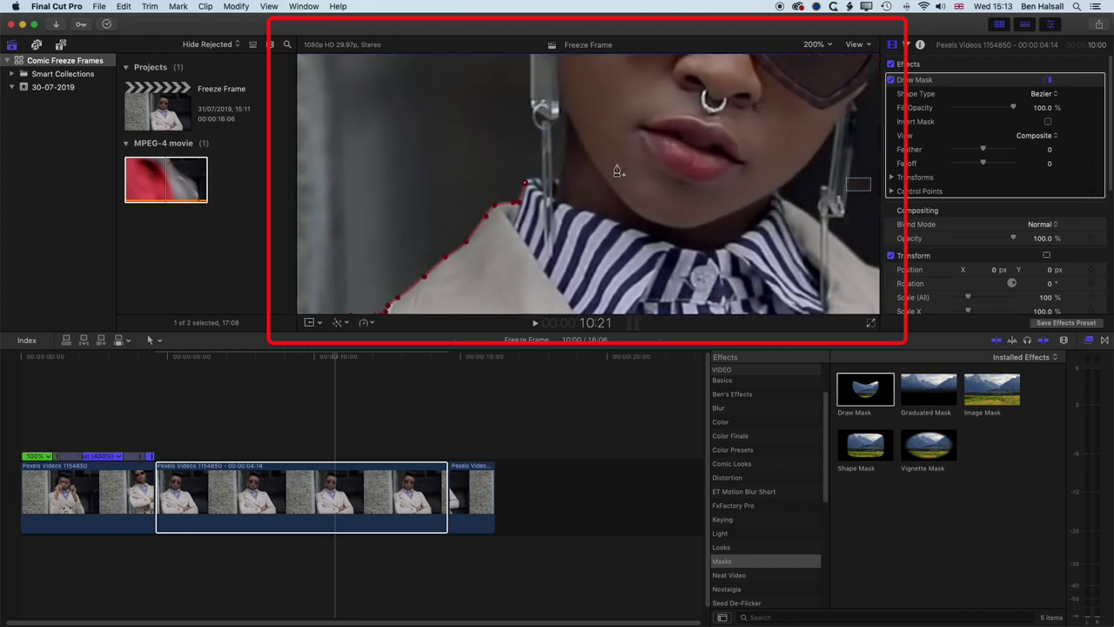
{"action": "left_click", "coordinate": [540, 178]}
{"action": "left_click", "coordinate": [540, 128]}
{"action": "left_click", "coordinate": [528, 107]}
{"action": "left_click", "coordinate": [531, 103]}
{"action": "left_click", "coordinate": [530, 67]}
Extend the mask past the earring's upper part and up the outer edge of the ear.
{"action": "scroll", "coordinate": [510, 248], "scroll_direction": "up", "scroll_amount": 5}
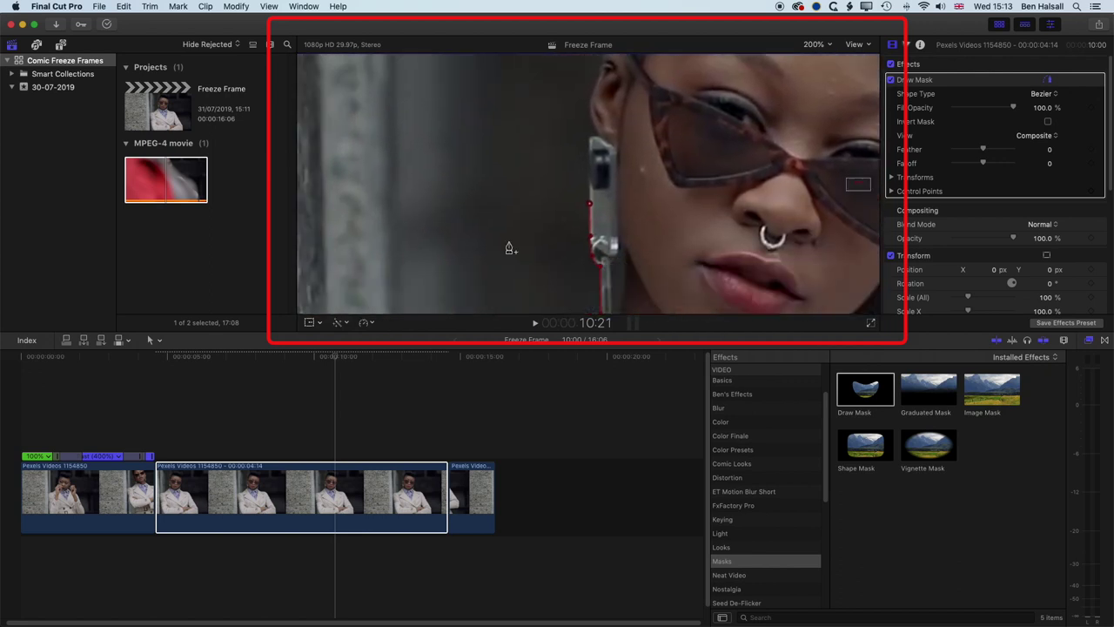
{"action": "left_click", "coordinate": [589, 167]}
{"action": "left_click", "coordinate": [589, 138]}
{"action": "left_click", "coordinate": [591, 95]}
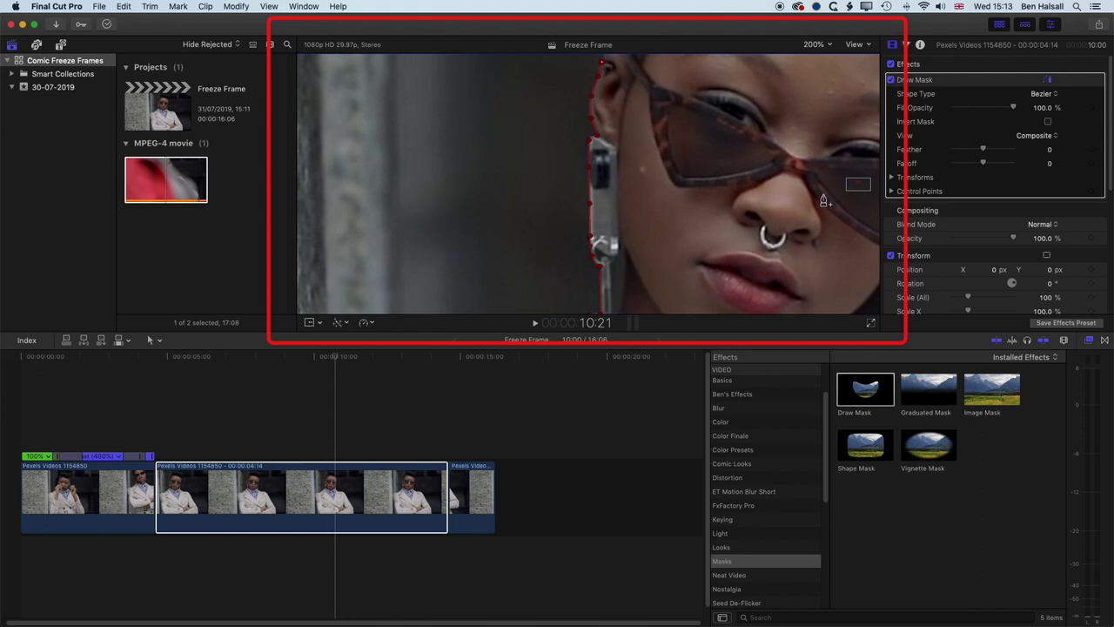
Add mask points over the top of the ear and up the hairline at the temple.
{"action": "left_click_drag", "start_coordinate": [858, 184], "coordinate": [860, 182]}
{"action": "left_click", "coordinate": [478, 167]}
{"action": "left_click", "coordinate": [489, 167]}
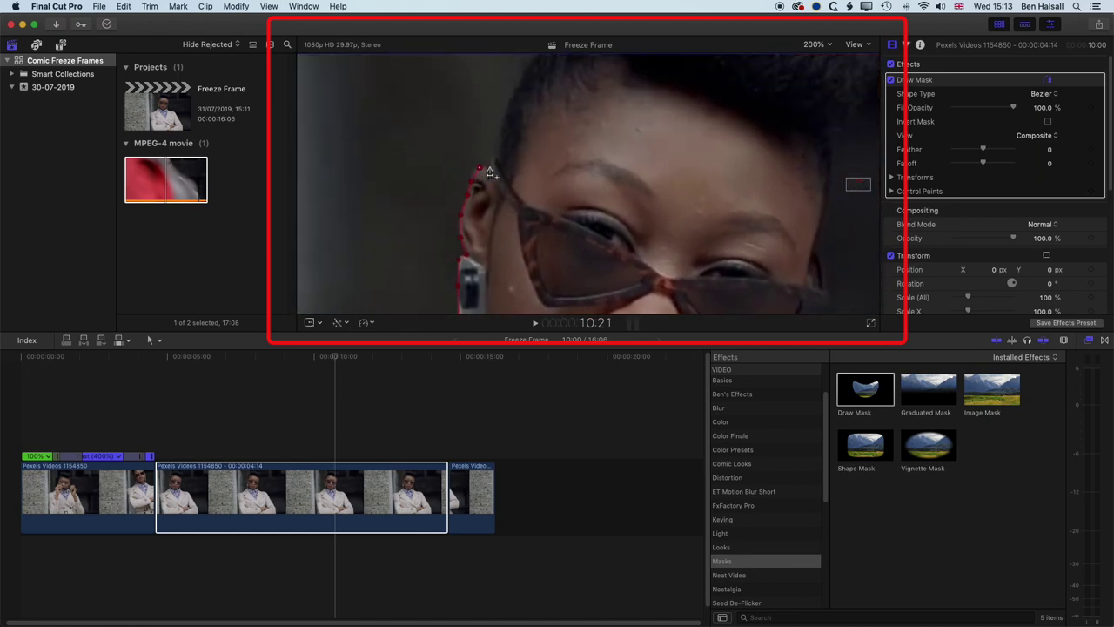
{"action": "left_click", "coordinate": [496, 154]}
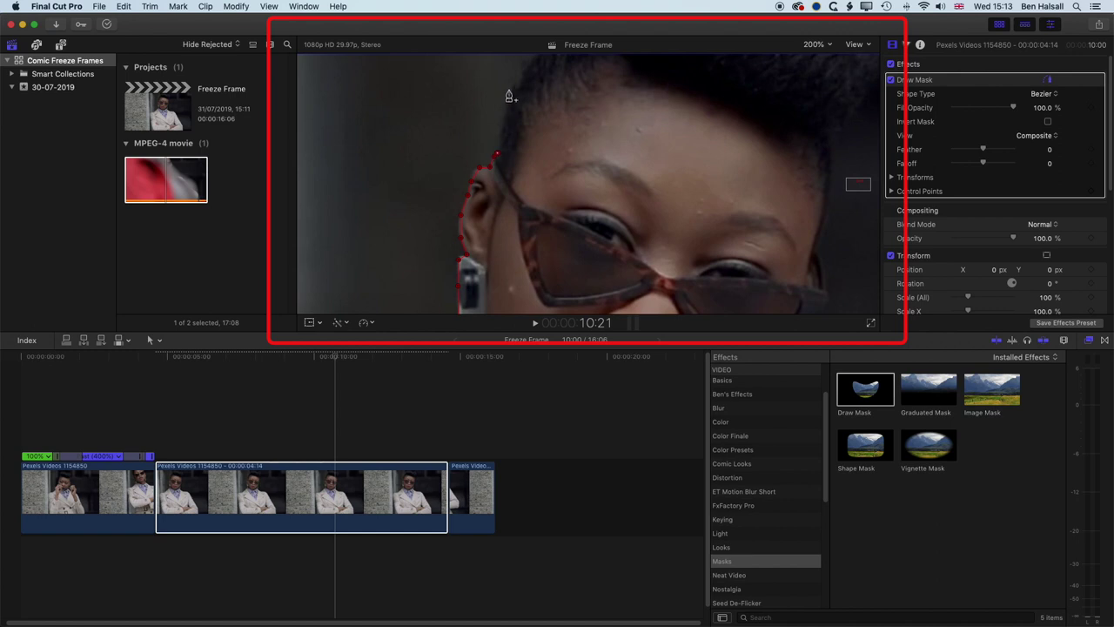
{"action": "left_click", "coordinate": [530, 63]}
Continue the mask along the wall-side hair outline and up the side of the bun.
{"action": "scroll", "coordinate": [860, 181], "scroll_direction": "up", "scroll_amount": 5}
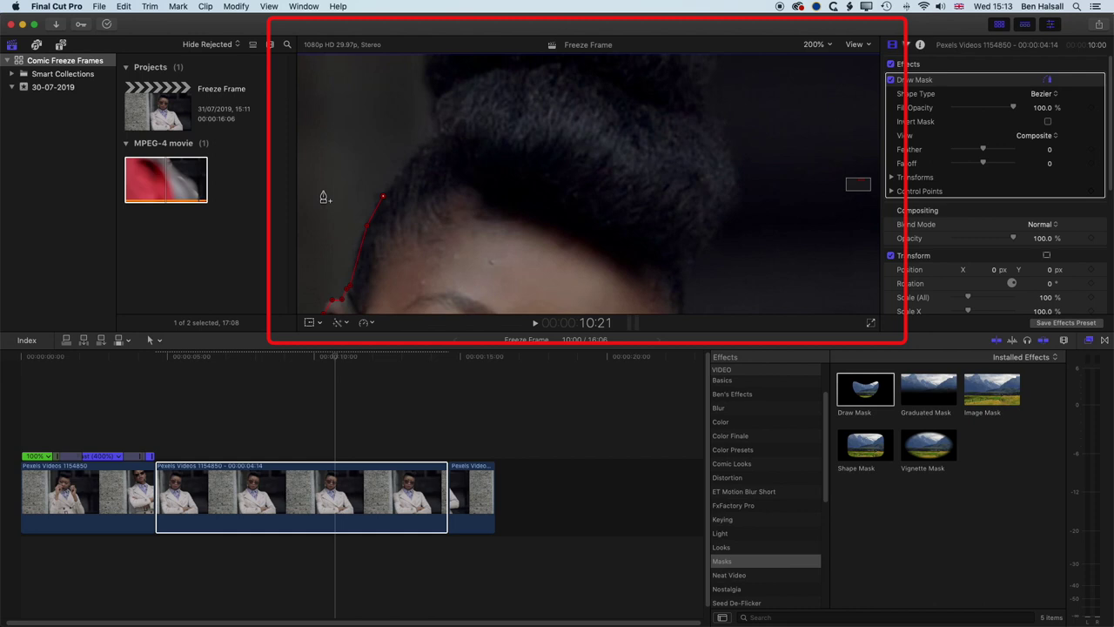
{"action": "left_click", "coordinate": [412, 158]}
{"action": "left_click", "coordinate": [437, 137]}
{"action": "left_click", "coordinate": [435, 104]}
Carry the mask over the head with control points placed above the upper edge of the video frame.
{"action": "left_click_drag", "start_coordinate": [861, 179], "coordinate": [862, 178]}
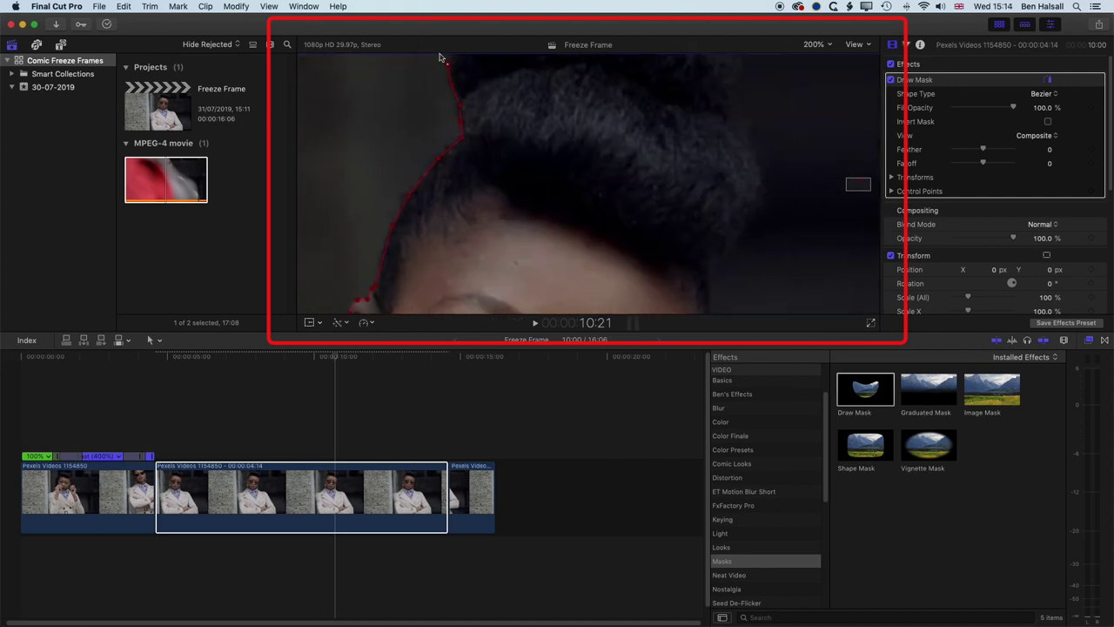
{"action": "left_click", "coordinate": [826, 45]}
{"action": "left_click", "coordinate": [827, 105]}
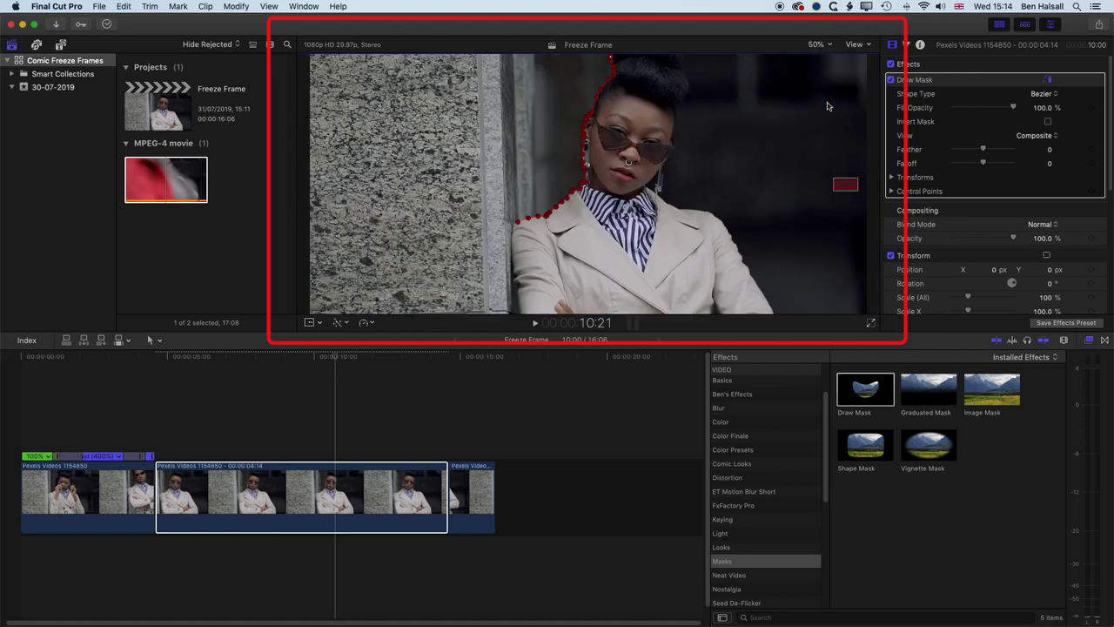
{"action": "left_click", "coordinate": [827, 44]}
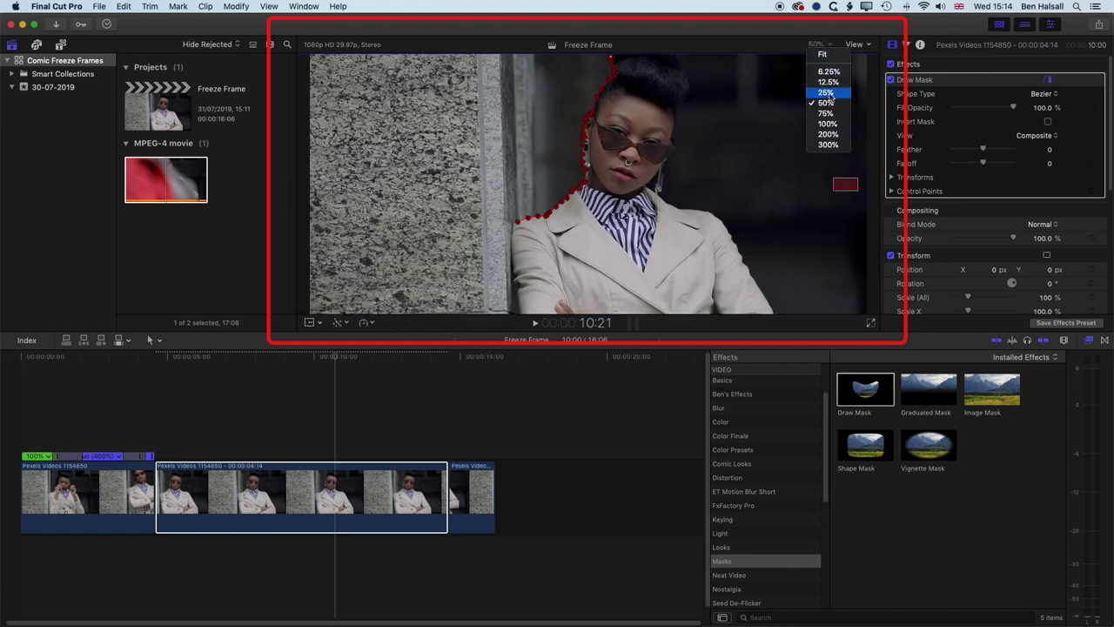
{"action": "left_click", "coordinate": [826, 94]}
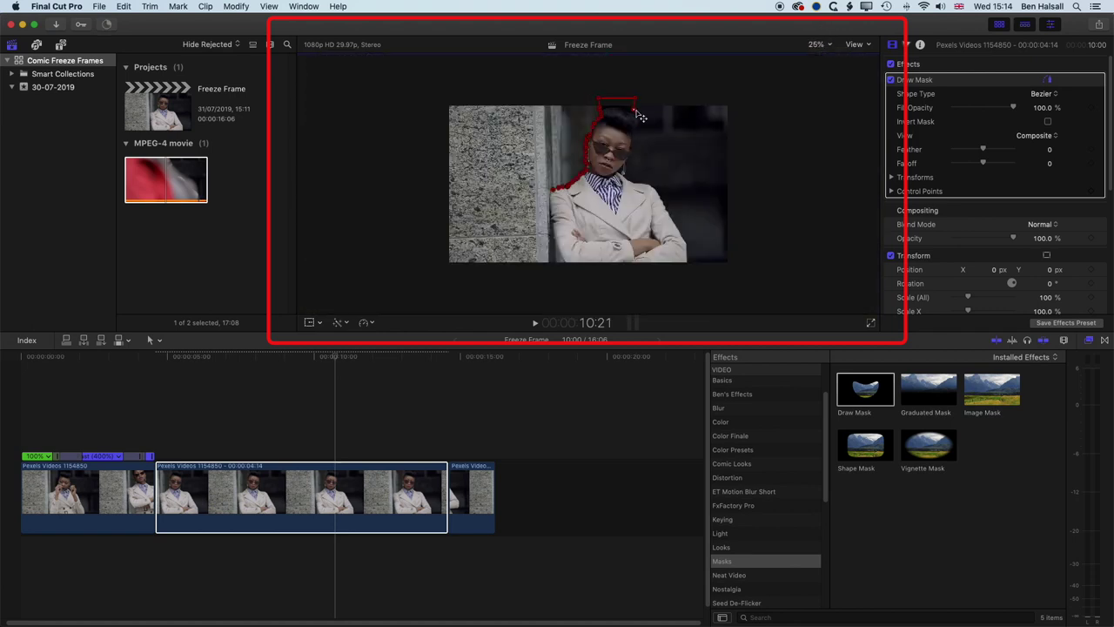
Trace the mask down the far side of the bun and hair to the temple, using linear points.
{"action": "left_click", "coordinate": [827, 44]}
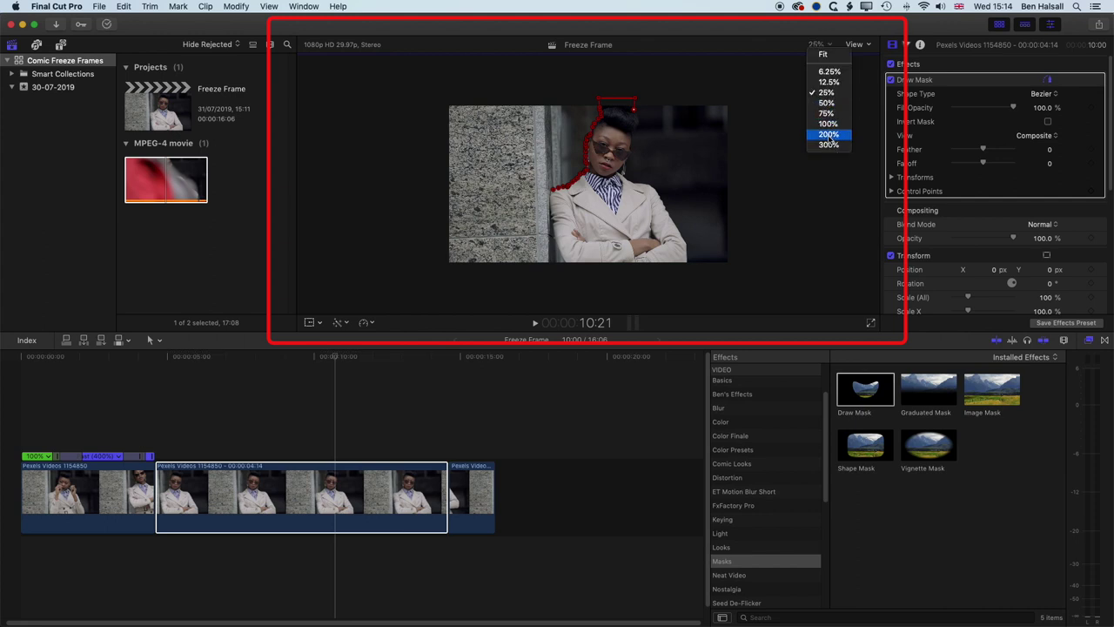
{"action": "left_click", "coordinate": [828, 134]}
{"action": "scroll", "coordinate": [860, 184], "scroll_direction": "up", "scroll_amount": 5}
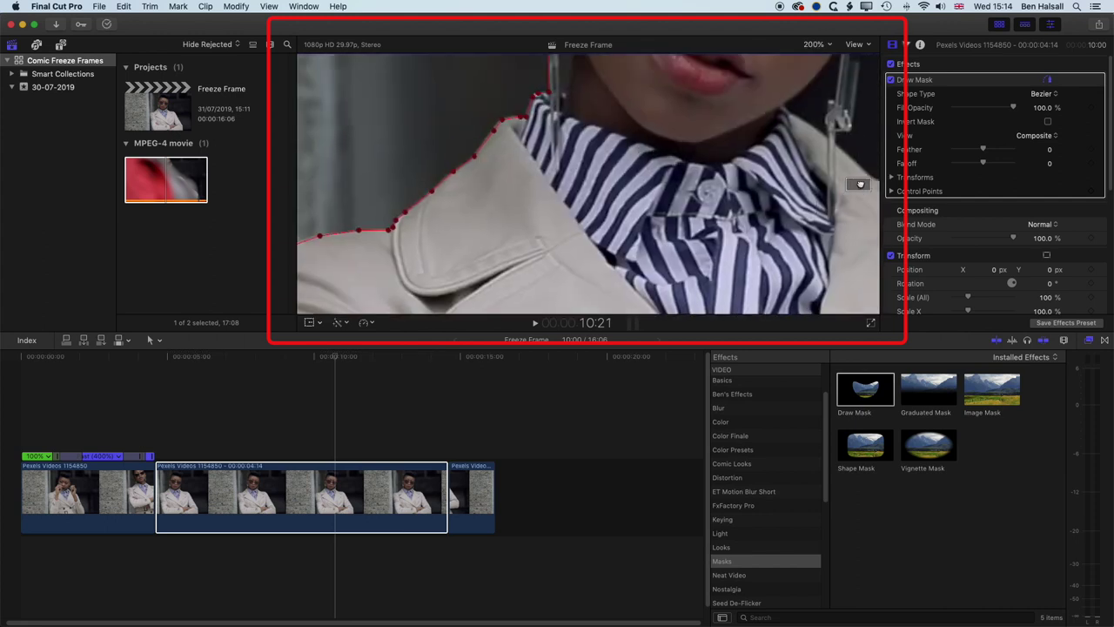
{"action": "scroll", "coordinate": [861, 183], "scroll_direction": "up", "scroll_amount": 5}
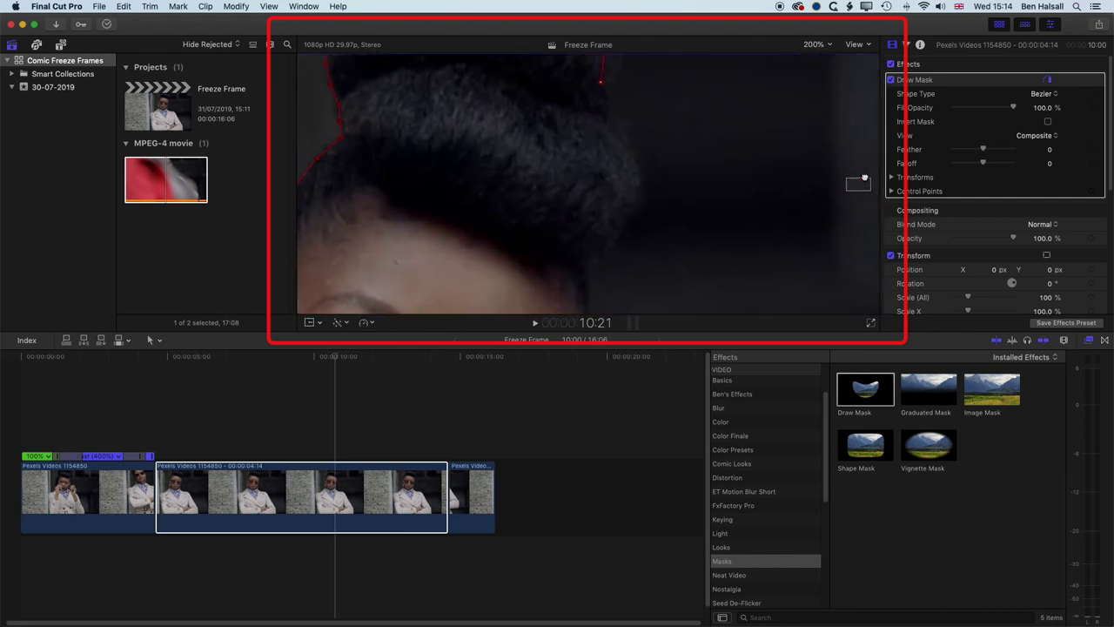
{"action": "left_click_drag", "start_coordinate": [601, 82], "coordinate": [620, 111]}
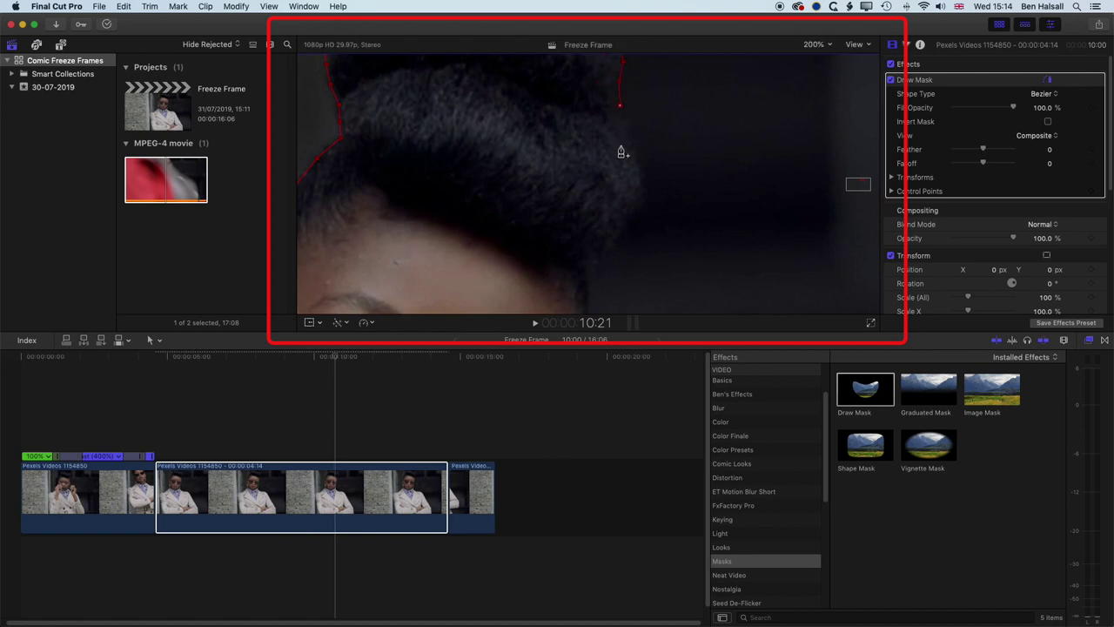
{"action": "left_click_drag", "start_coordinate": [602, 149], "coordinate": [630, 148]}
{"action": "left_click", "coordinate": [638, 198]}
{"action": "right_click", "coordinate": [641, 201]}
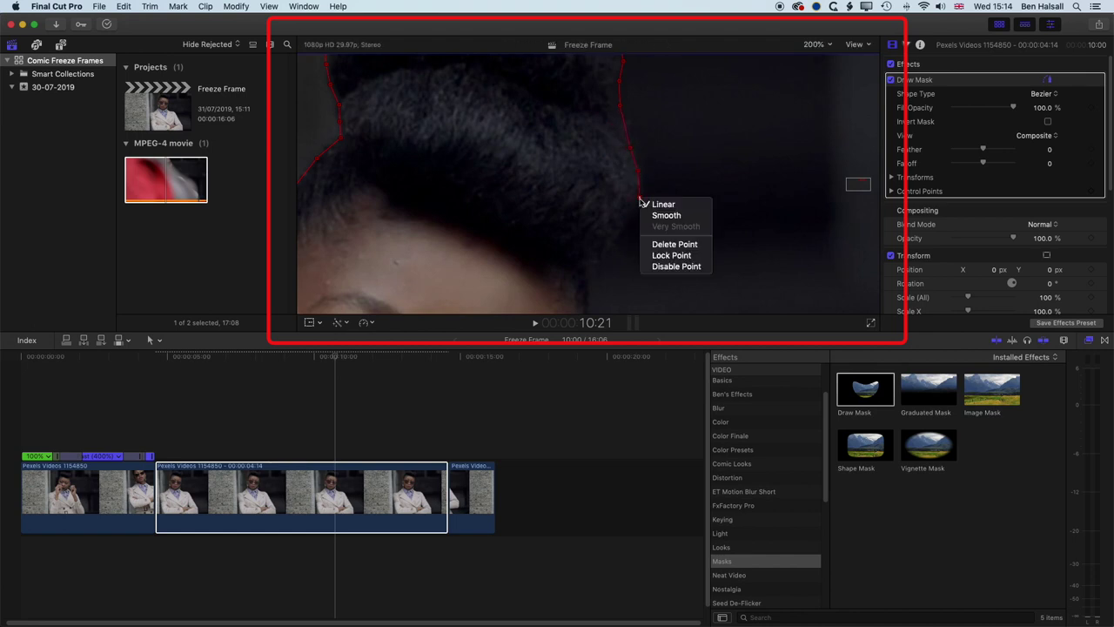
{"action": "left_click", "coordinate": [614, 235]}
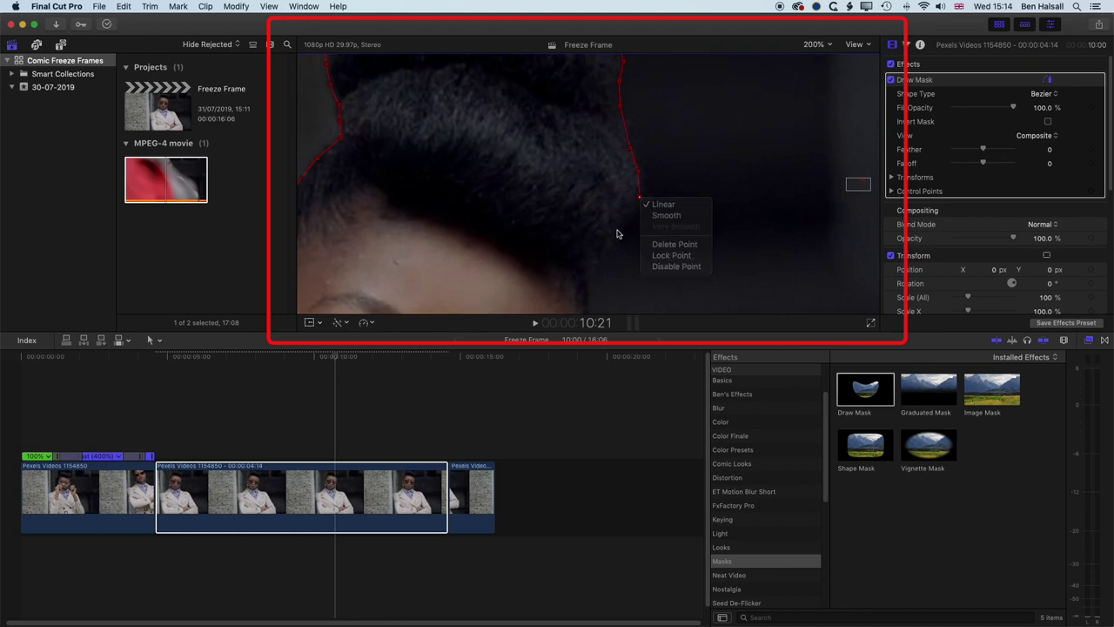
{"action": "left_click", "coordinate": [595, 267]}
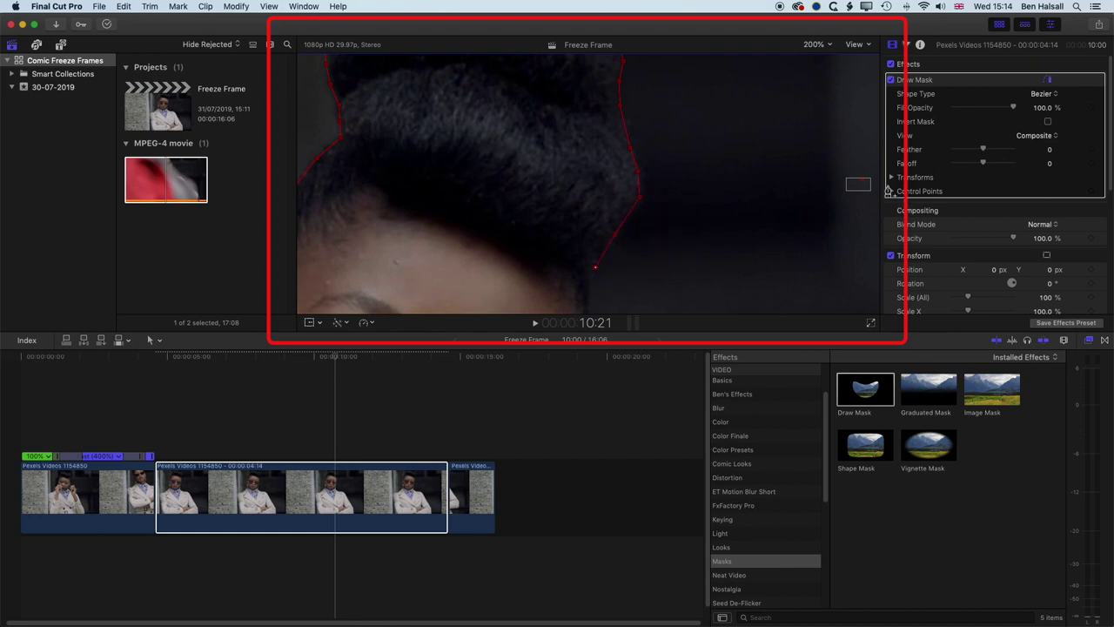
Continue the mask down the far side of the face, around the sunglasses and earring to the coat collar.
{"action": "left_click_drag", "start_coordinate": [864, 180], "coordinate": [861, 185]}
{"action": "left_click", "coordinate": [405, 171]}
{"action": "left_click", "coordinate": [395, 254]}
{"action": "left_click", "coordinate": [402, 298]}
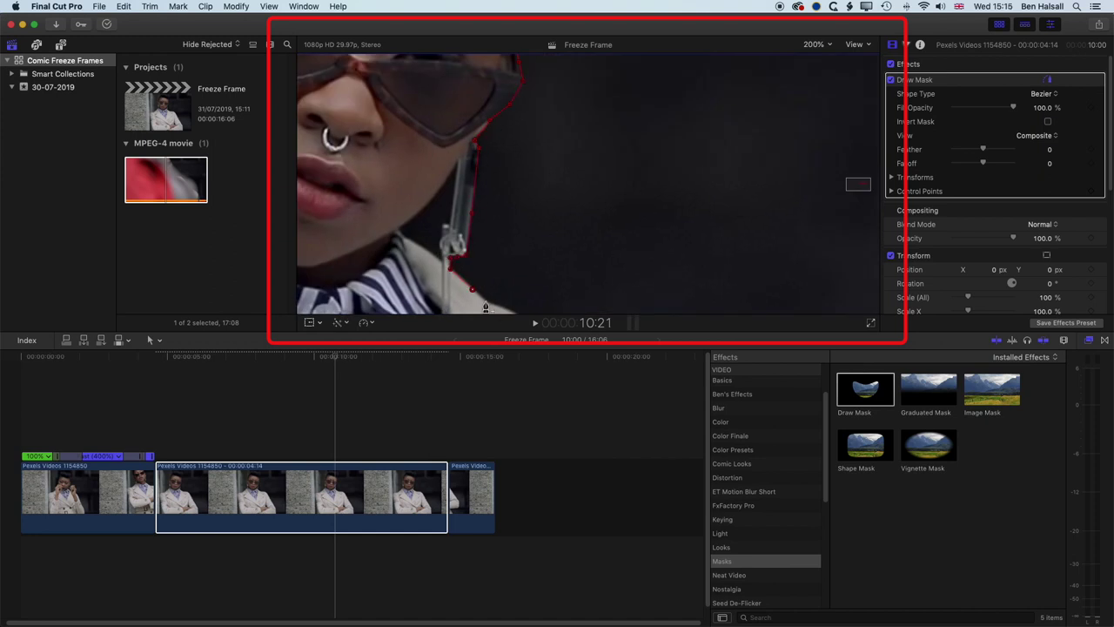
Add mask points along the coat collar and over the shoulder farther from the wall.
{"action": "scroll", "coordinate": [376, 203], "scroll_direction": "down", "scroll_amount": 5}
{"action": "left_click", "coordinate": [376, 197]}
{"action": "left_click", "coordinate": [397, 205]}
{"action": "left_click", "coordinate": [438, 207]}
{"action": "left_click", "coordinate": [492, 215]}
{"action": "left_click", "coordinate": [515, 221]}
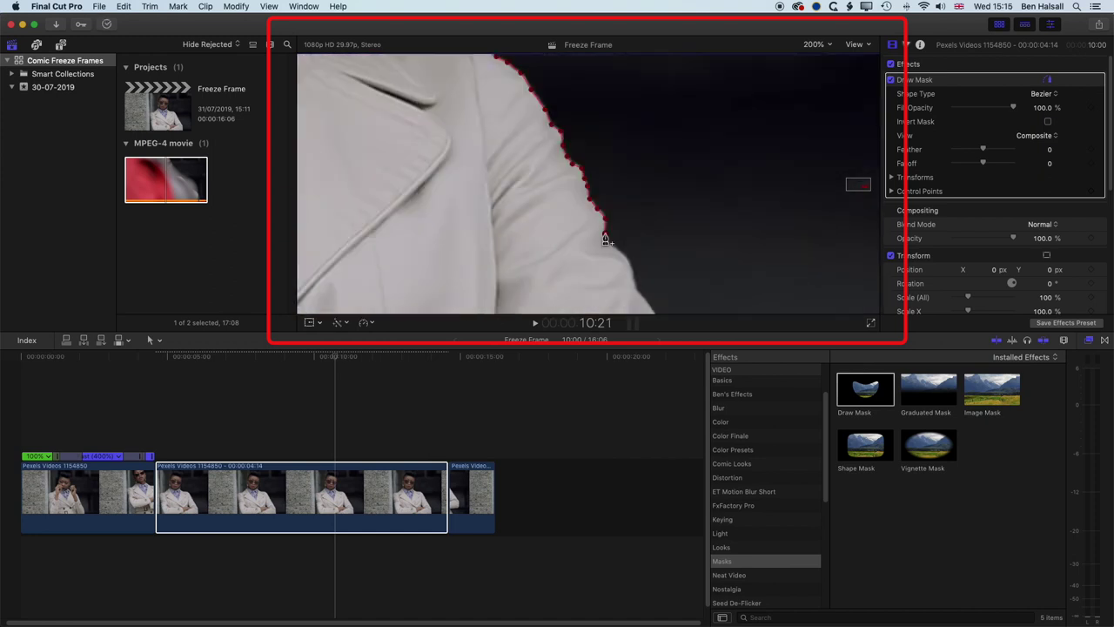
Trace the mask down the outer edge of the sleeve farther from the wall, around the elbow.
{"action": "left_click", "coordinate": [625, 255]}
{"action": "left_click", "coordinate": [641, 298]}
{"action": "scroll", "coordinate": [670, 157], "scroll_direction": "down", "scroll_amount": 4}
{"action": "scroll", "coordinate": [670, 156], "scroll_direction": "left", "scroll_amount": 2}
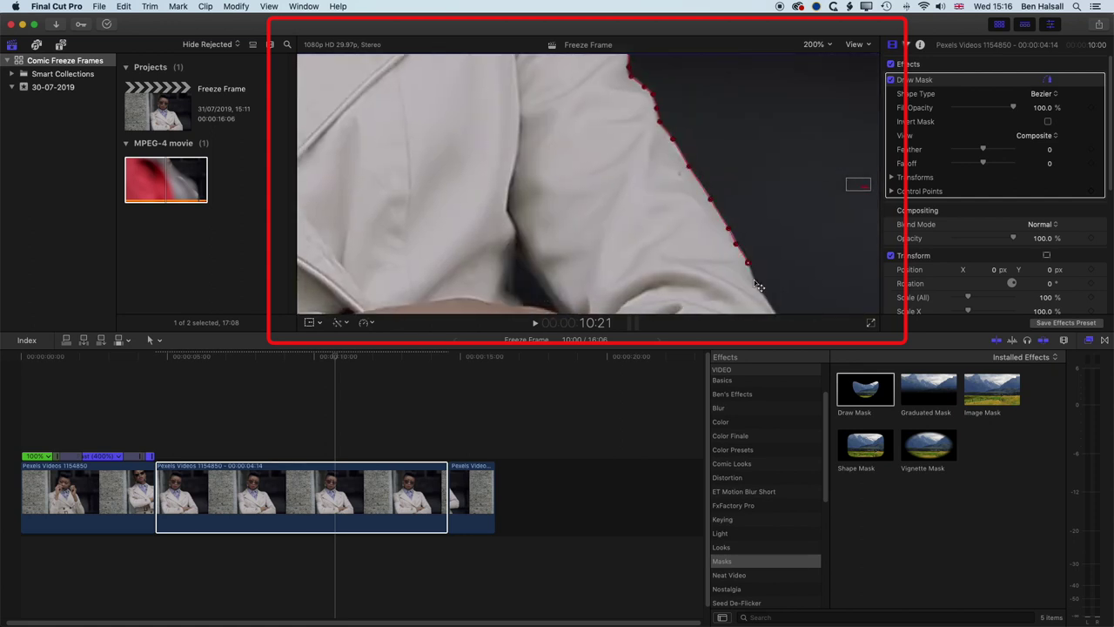
{"action": "scroll", "coordinate": [862, 187], "scroll_direction": "down", "scroll_amount": 4}
{"action": "left_click", "coordinate": [723, 187]}
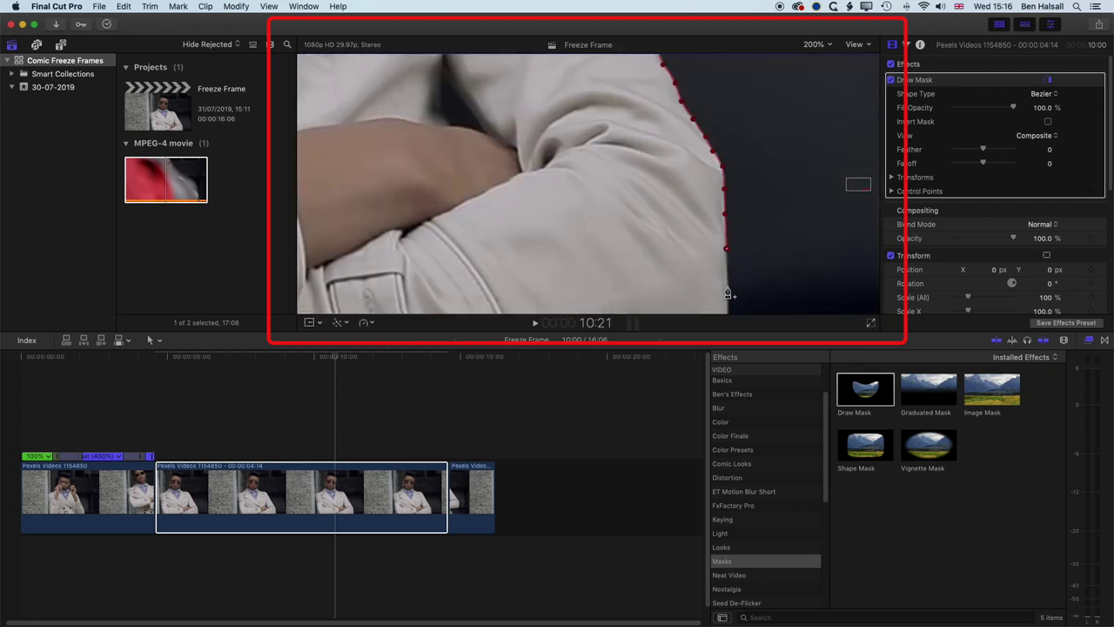
{"action": "left_click", "coordinate": [728, 285]}
Run the mask beneath the subject with control points placed below the lower edge of the video frame.
{"action": "scroll", "coordinate": [866, 192], "scroll_direction": "up", "scroll_amount": 3}
{"action": "scroll", "coordinate": [866, 193], "scroll_direction": "down", "scroll_amount": 3}
{"action": "scroll", "coordinate": [866, 192], "scroll_direction": "left", "scroll_amount": 2}
{"action": "scroll", "coordinate": [864, 190], "scroll_direction": "right", "scroll_amount": 2}
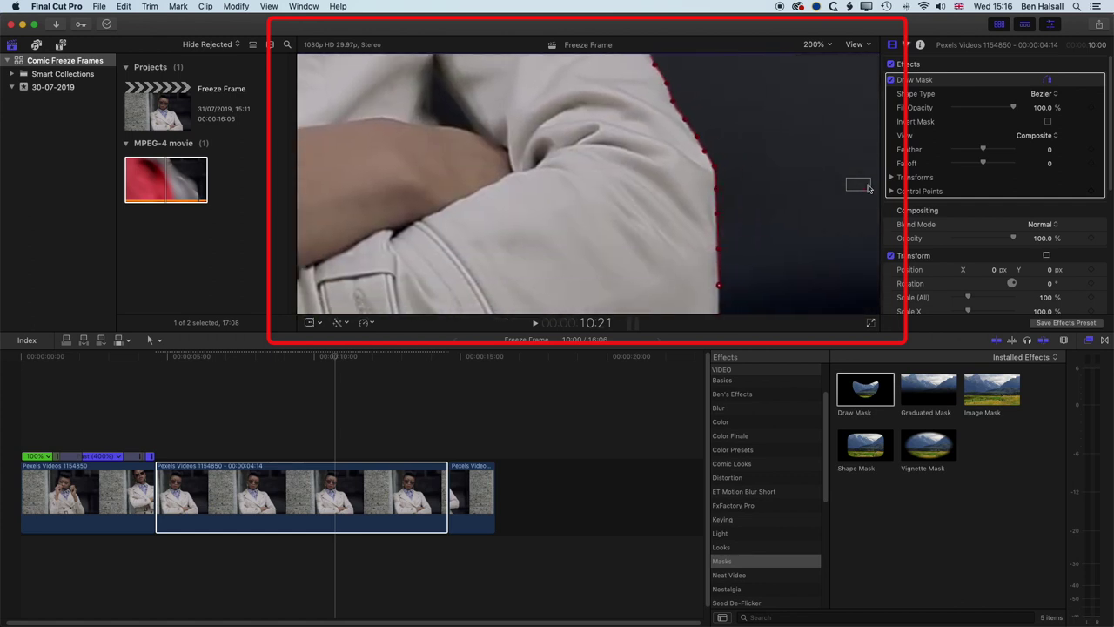
{"action": "left_click", "coordinate": [818, 44]}
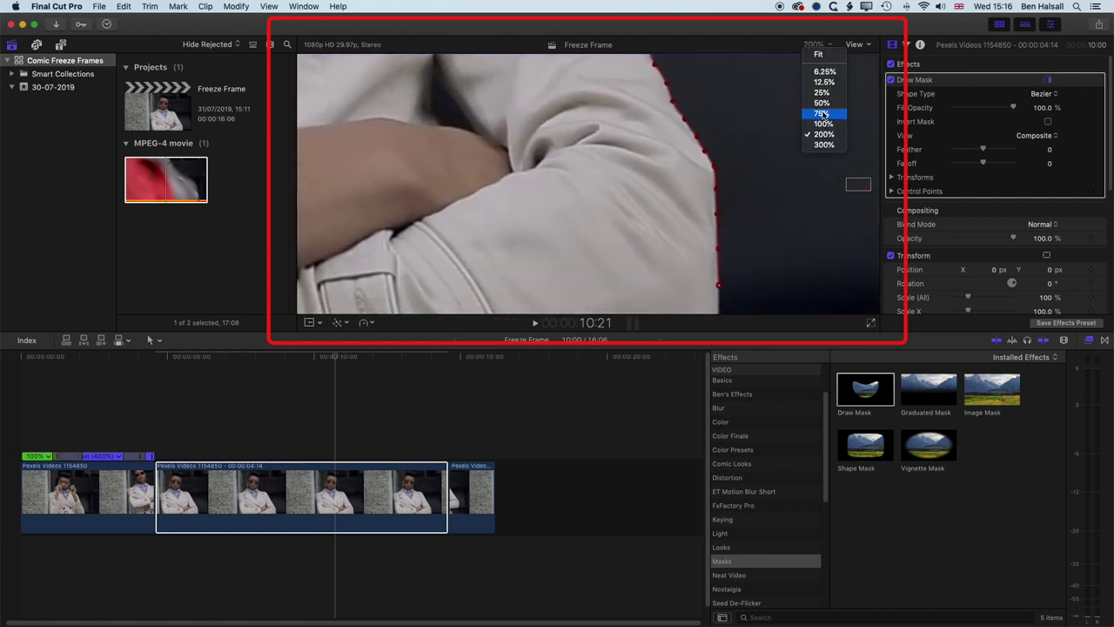
{"action": "key", "text": "Escape"}
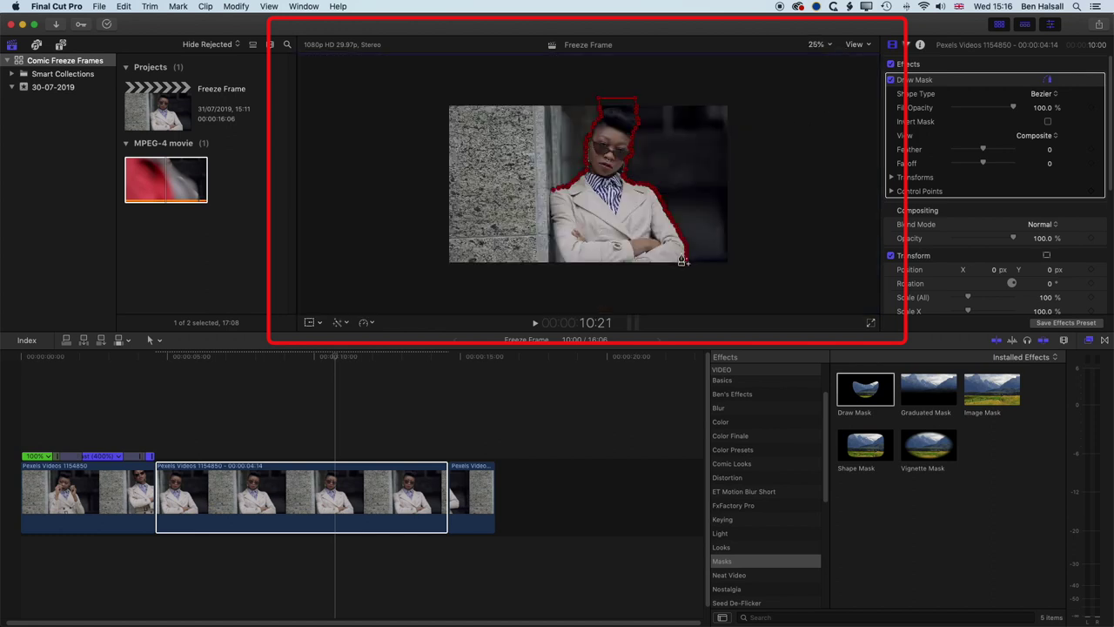
{"action": "left_click", "coordinate": [686, 270]}
{"action": "left_click", "coordinate": [563, 273]}
Bring the mask back into the frame and start tracing up the lower sleeve beside the stone wall.
{"action": "left_click", "coordinate": [827, 46]}
{"action": "left_click", "coordinate": [829, 135]}
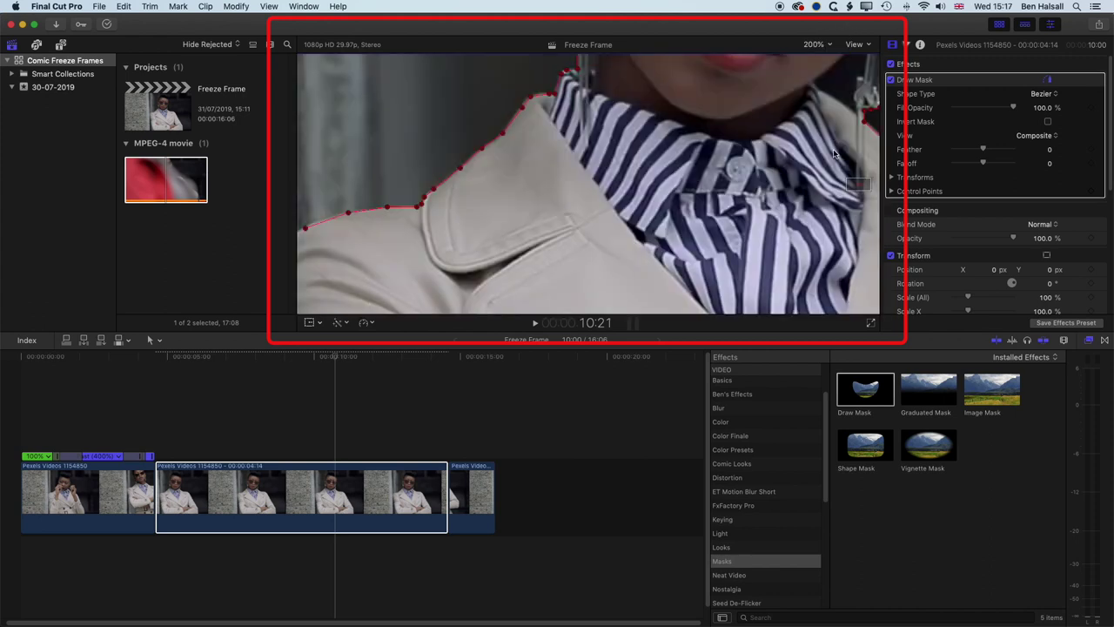
{"action": "scroll", "coordinate": [860, 185], "scroll_direction": "down", "scroll_amount": 5}
{"action": "scroll", "coordinate": [858, 191], "scroll_direction": "left", "scroll_amount": 10}
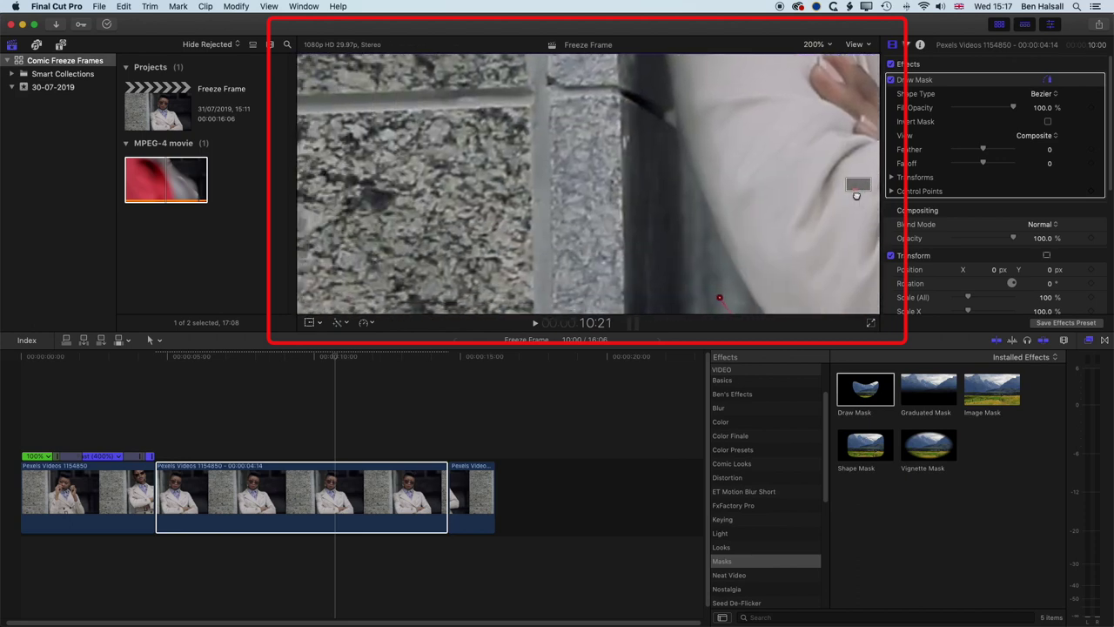
{"action": "scroll", "coordinate": [857, 198], "scroll_direction": "left", "scroll_amount": 10}
{"action": "scroll", "coordinate": [858, 188], "scroll_direction": "up", "scroll_amount": 5}
{"action": "scroll", "coordinate": [858, 188], "scroll_direction": "right", "scroll_amount": 10}
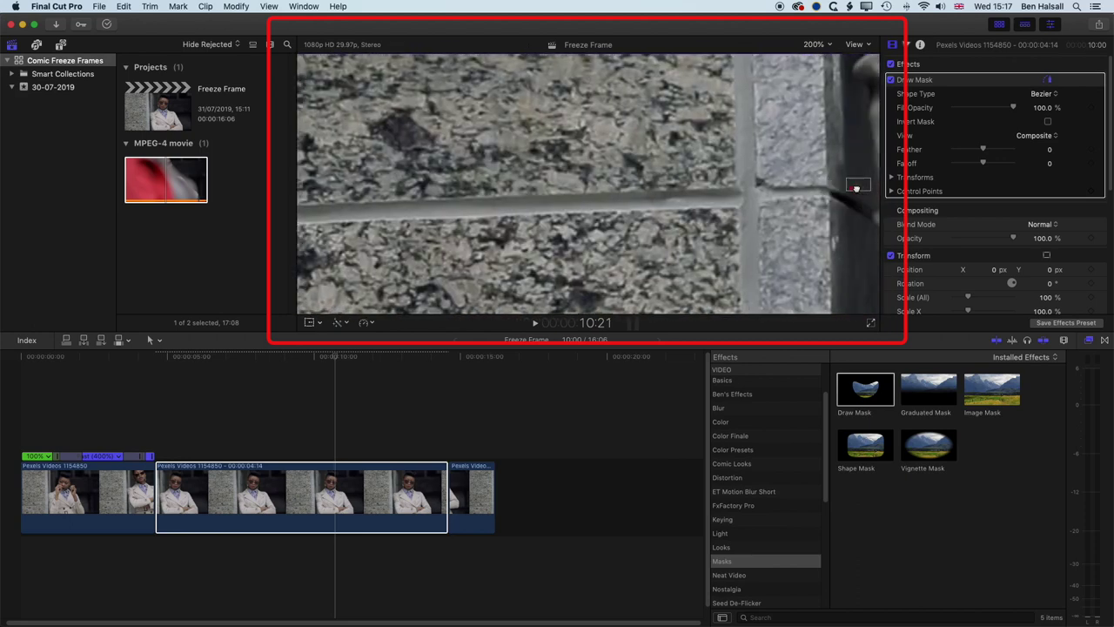
{"action": "left_click_drag", "start_coordinate": [859, 188], "coordinate": [858, 187]}
{"action": "left_click", "coordinate": [621, 233]}
{"action": "left_click", "coordinate": [576, 83]}
Add closely spaced mask points around the sleeve folds at the elbow on the wall side.
{"action": "left_click", "coordinate": [567, 180]}
{"action": "left_click", "coordinate": [564, 163]}
{"action": "left_click", "coordinate": [568, 139]}
{"action": "left_click", "coordinate": [552, 122]}
{"action": "left_click", "coordinate": [558, 106]}
{"action": "left_click", "coordinate": [547, 91]}
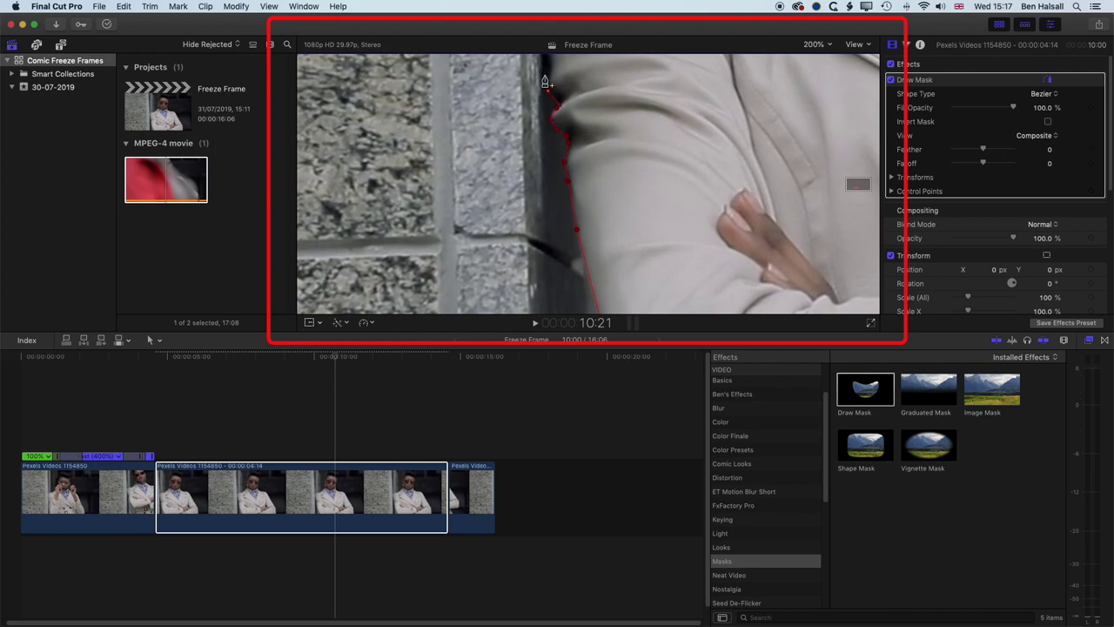
{"action": "left_click", "coordinate": [547, 71]}
Trace the mask up the wall-side upper sleeve and close it at its first control point on the shoulder.
{"action": "left_click_drag", "start_coordinate": [857, 188], "coordinate": [857, 185]}
{"action": "left_click", "coordinate": [476, 227]}
{"action": "left_click", "coordinate": [475, 168]}
{"action": "left_click", "coordinate": [475, 144]}
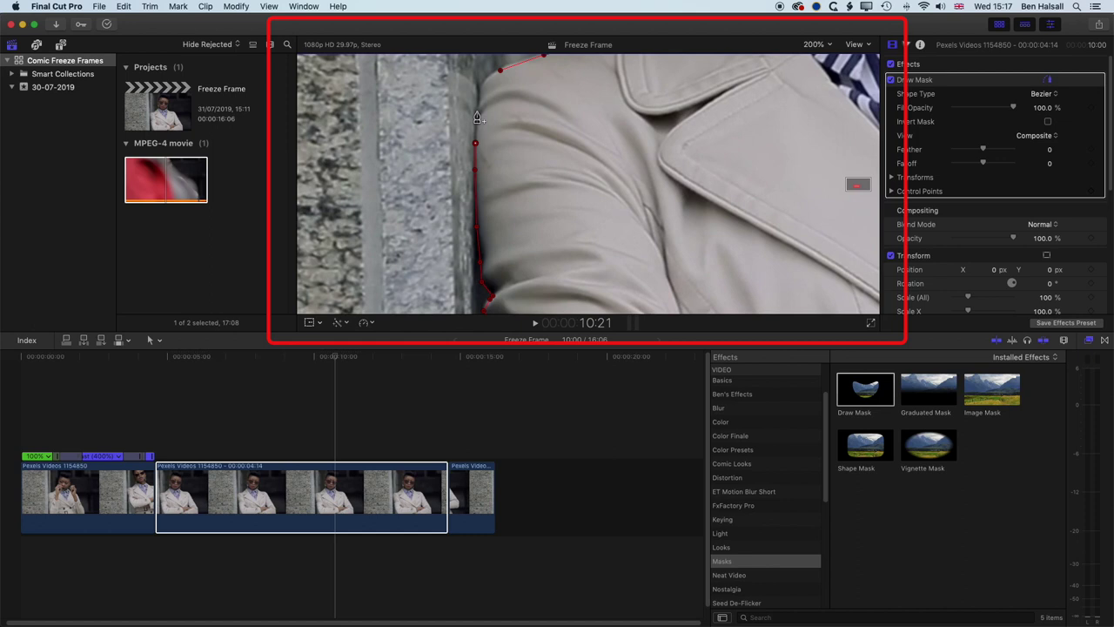
{"action": "left_click", "coordinate": [476, 111]}
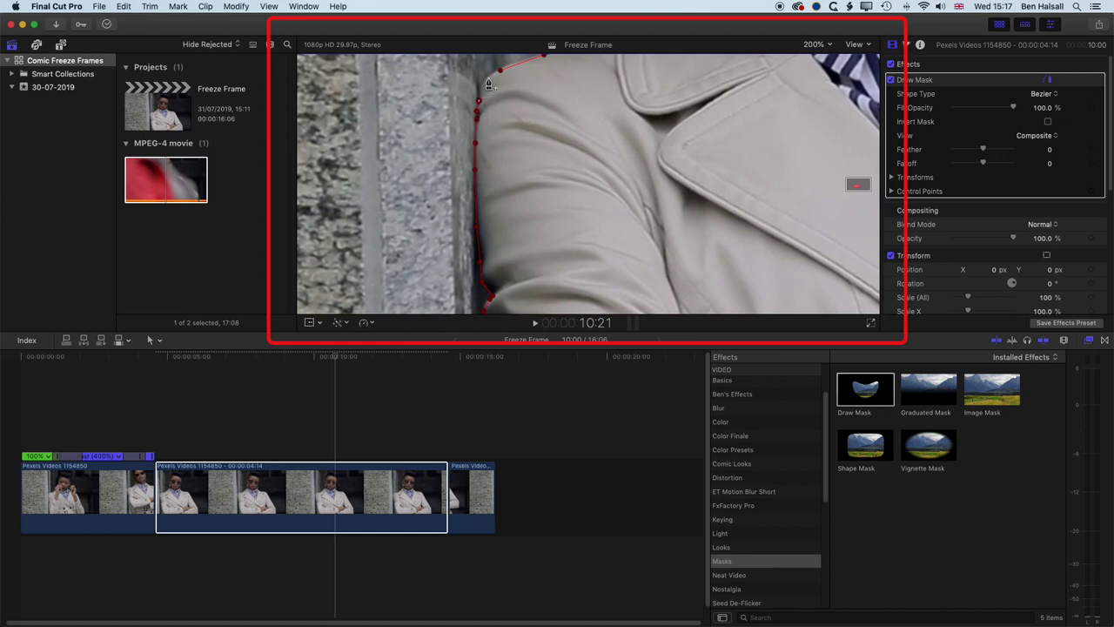
{"action": "left_click", "coordinate": [488, 79]}
{"action": "left_click", "coordinate": [500, 72]}
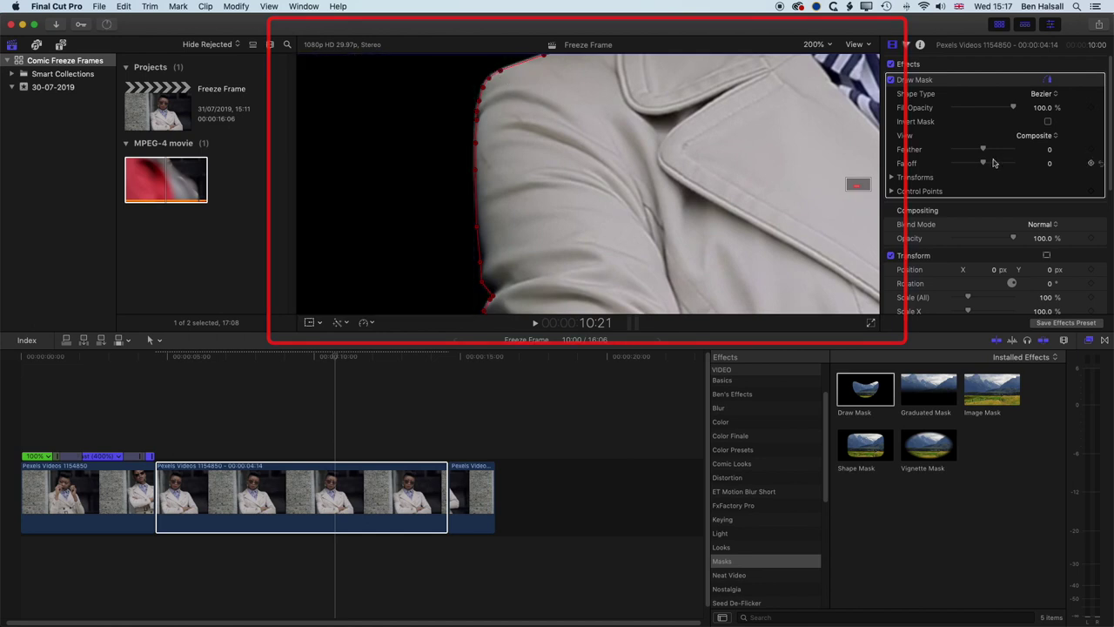
Try feathering the Draw Mask by -22.
{"action": "left_click_drag", "start_coordinate": [982, 148], "coordinate": [977, 150]}
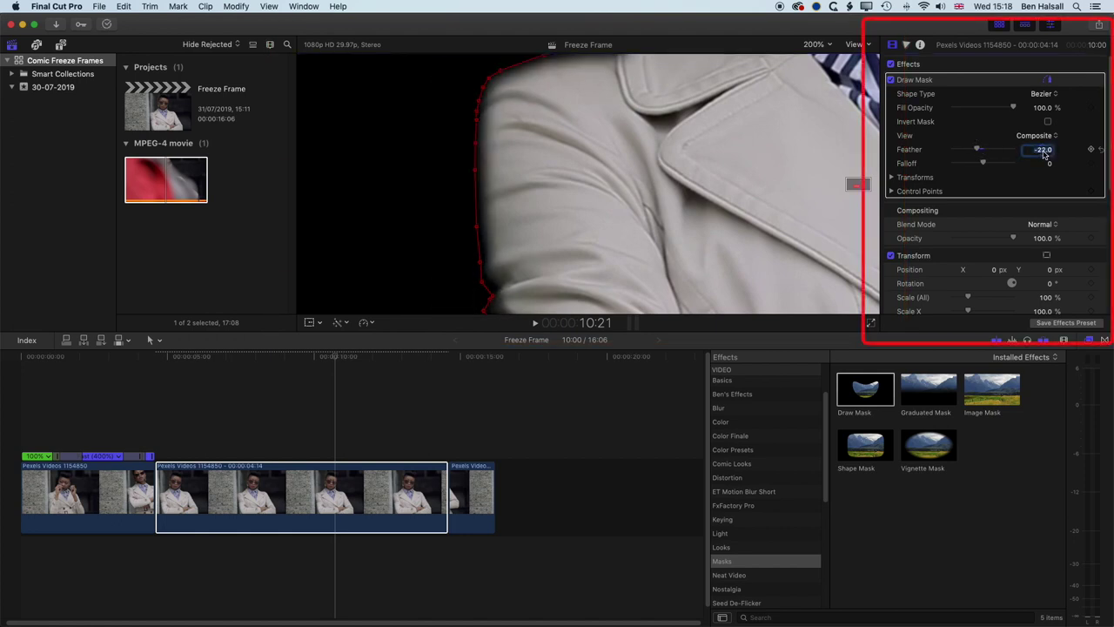
{"action": "key", "text": "Return"}
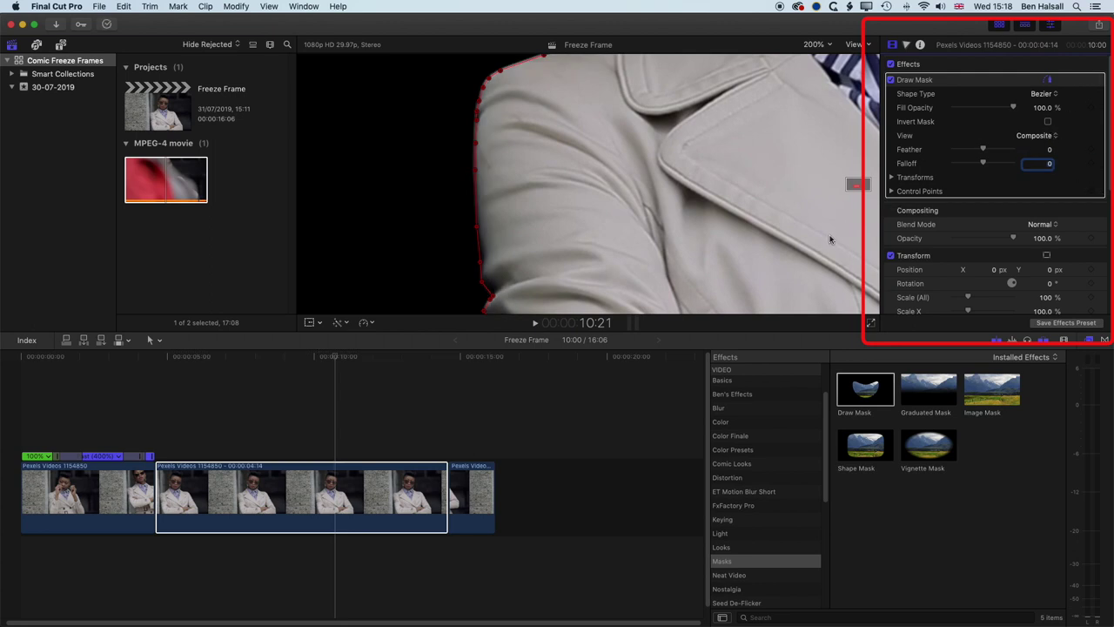
Fit the whole frame in the viewer and play back from the live clip into the masked freeze frame.
{"action": "left_click_drag", "start_coordinate": [336, 356], "coordinate": [156, 360]}
{"action": "left_click", "coordinate": [816, 45]}
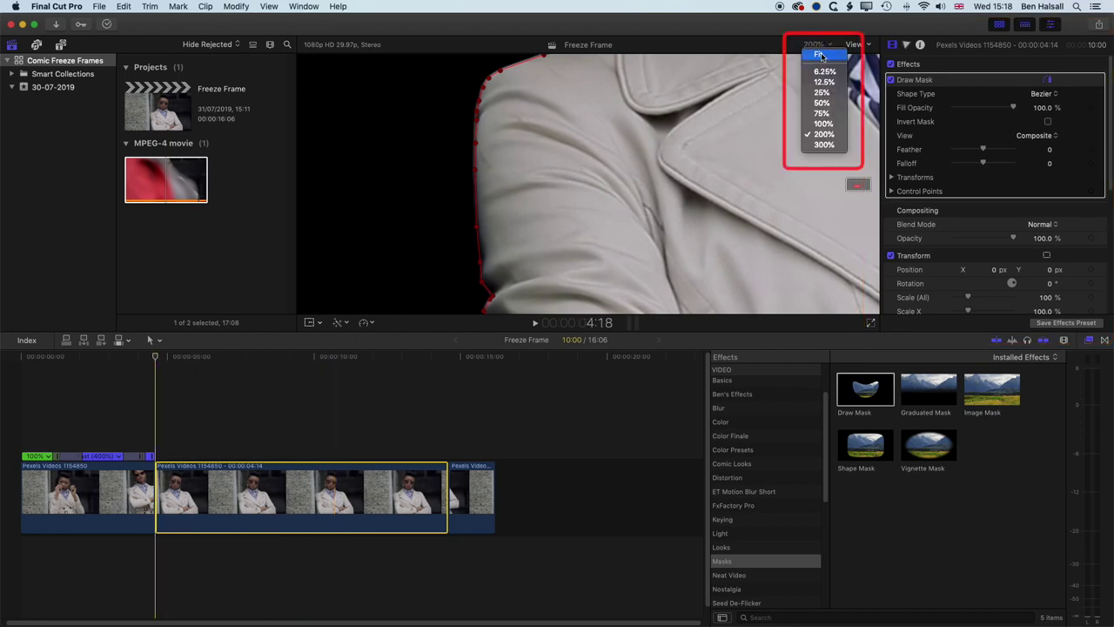
{"action": "left_click", "coordinate": [821, 55]}
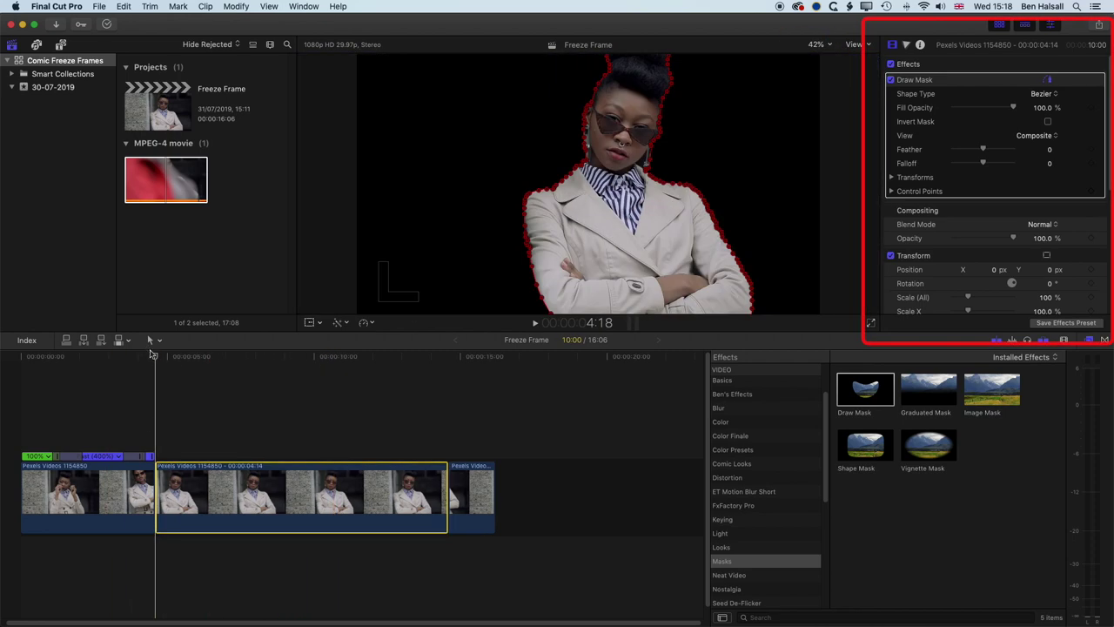
{"action": "left_click", "coordinate": [128, 356]}
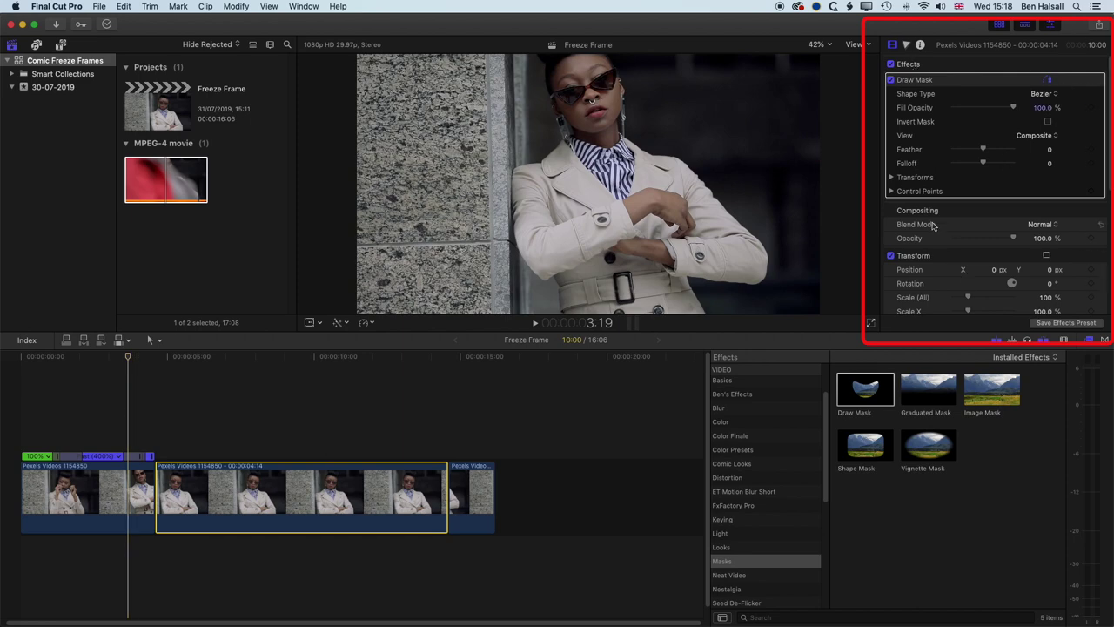
{"action": "left_click", "coordinate": [108, 358]}
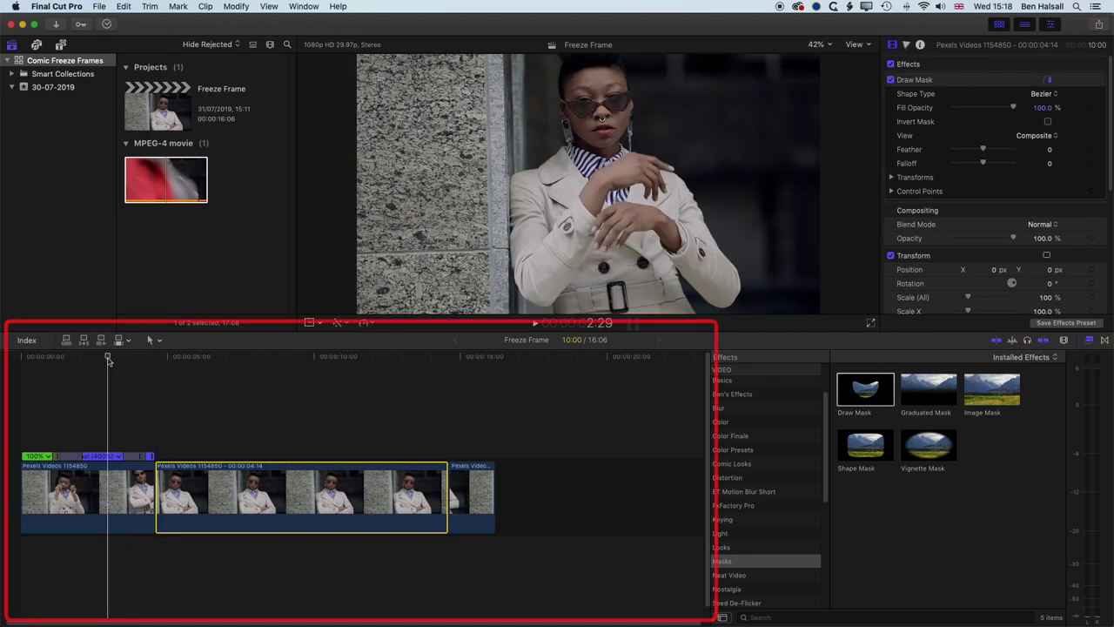
{"action": "key", "text": "space"}
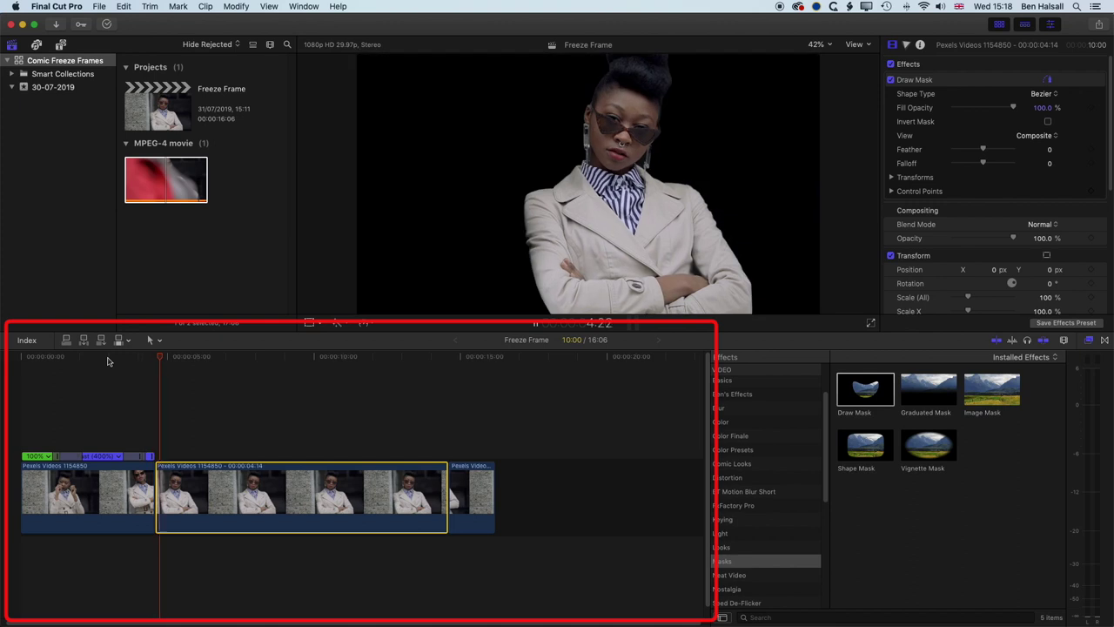
{"action": "key", "text": "space"}
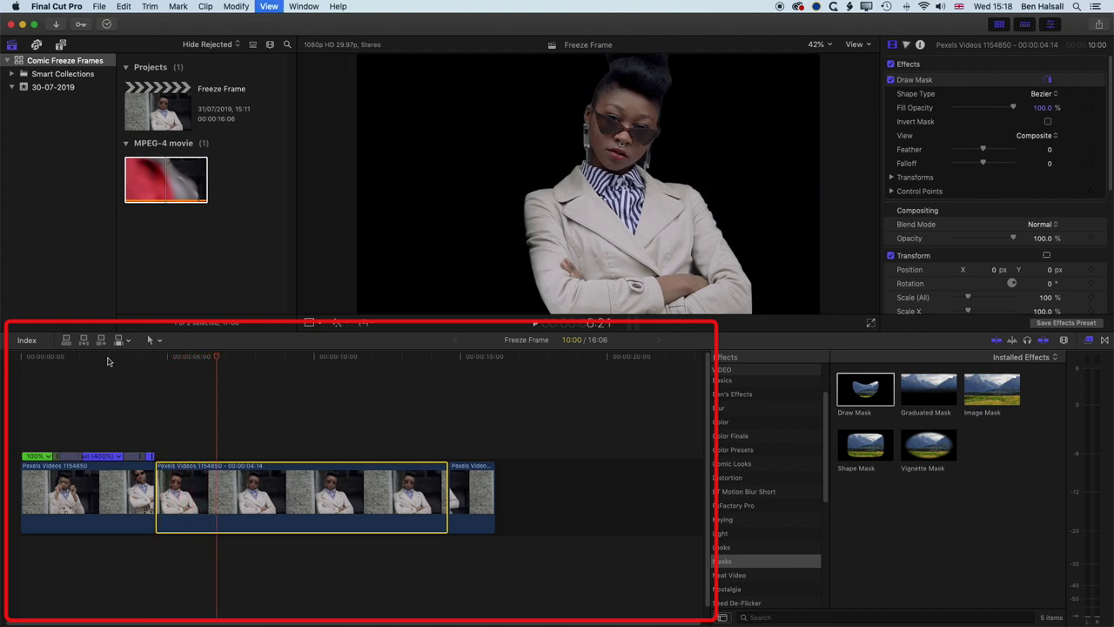
Cut the masked freeze frame clip in two near its midpoint, at 9:20, with the Blade tool.
{"action": "left_click_drag", "start_coordinate": [216, 357], "coordinate": [303, 360]}
{"action": "key", "text": "b"}
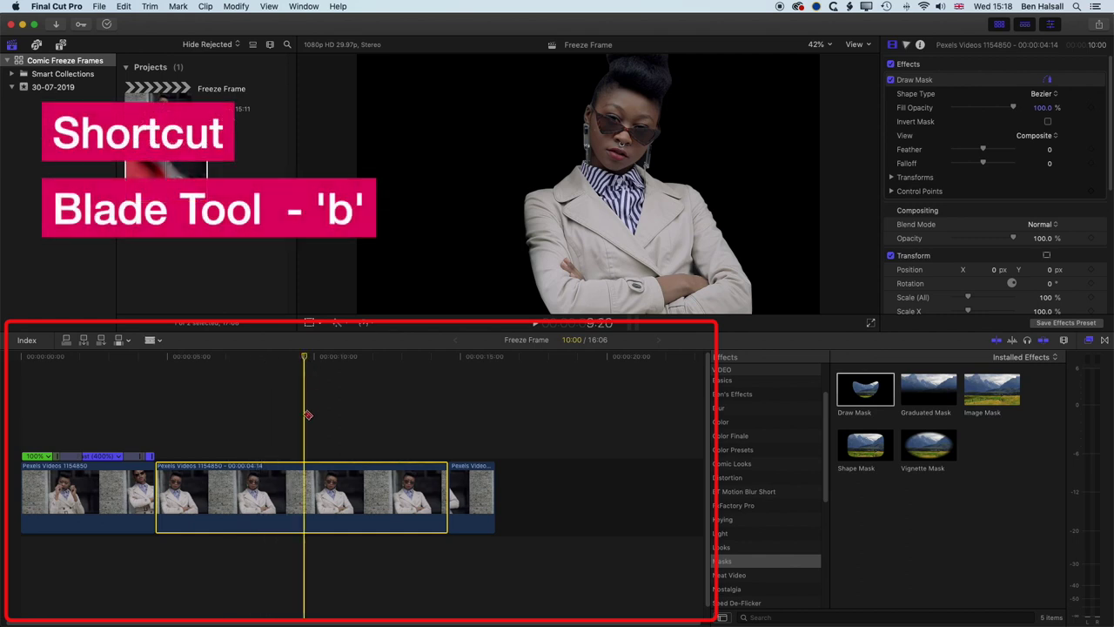
{"action": "left_click", "coordinate": [307, 499]}
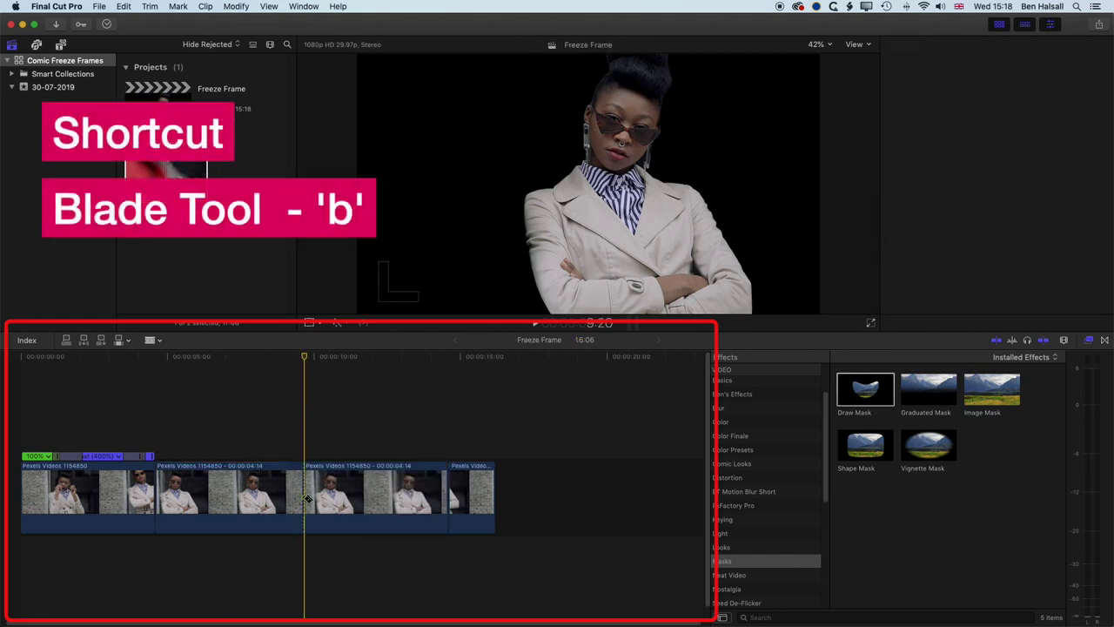
Preview the Style 01 comic transition from the Freeze Frames category and apply it at the cut between the two freeze frame halves.
{"action": "left_click", "coordinate": [1105, 341]}
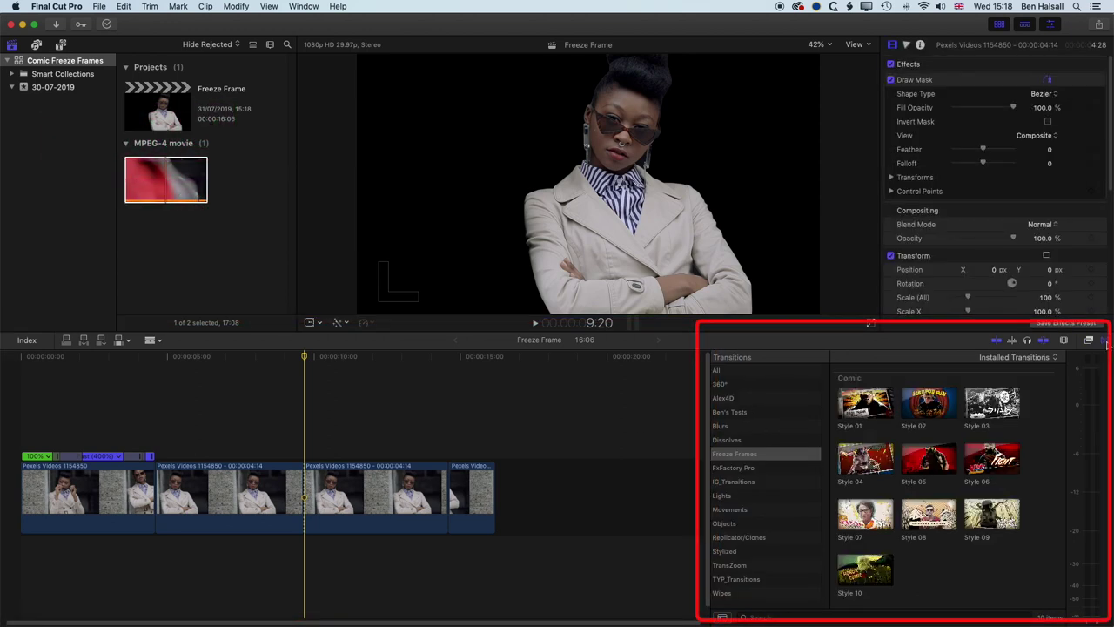
{"action": "left_click", "coordinate": [719, 373]}
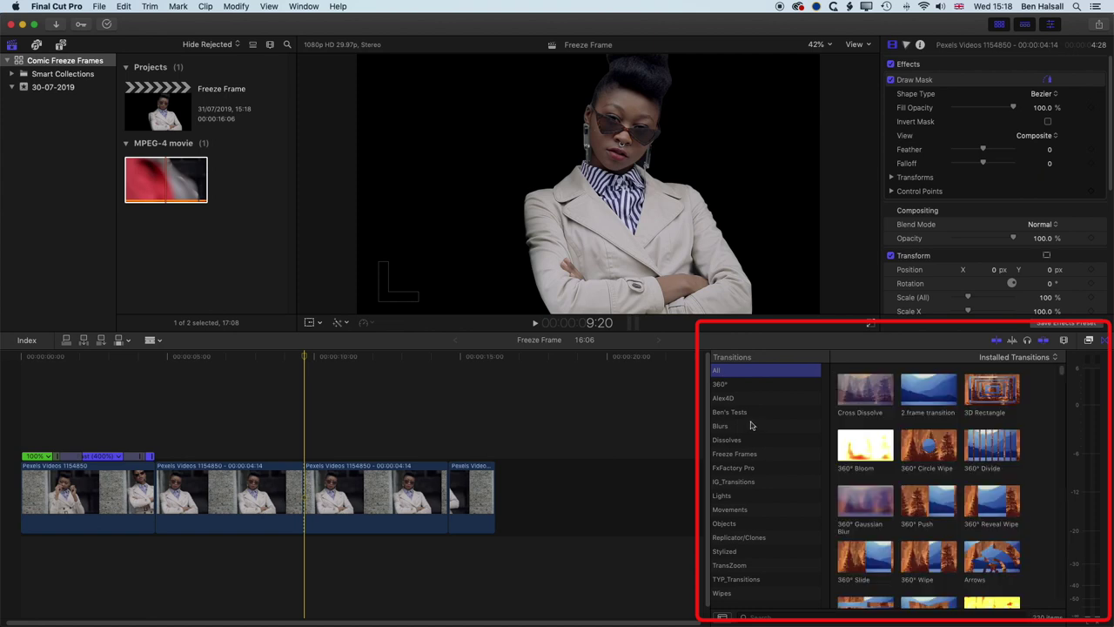
{"action": "left_click", "coordinate": [735, 455]}
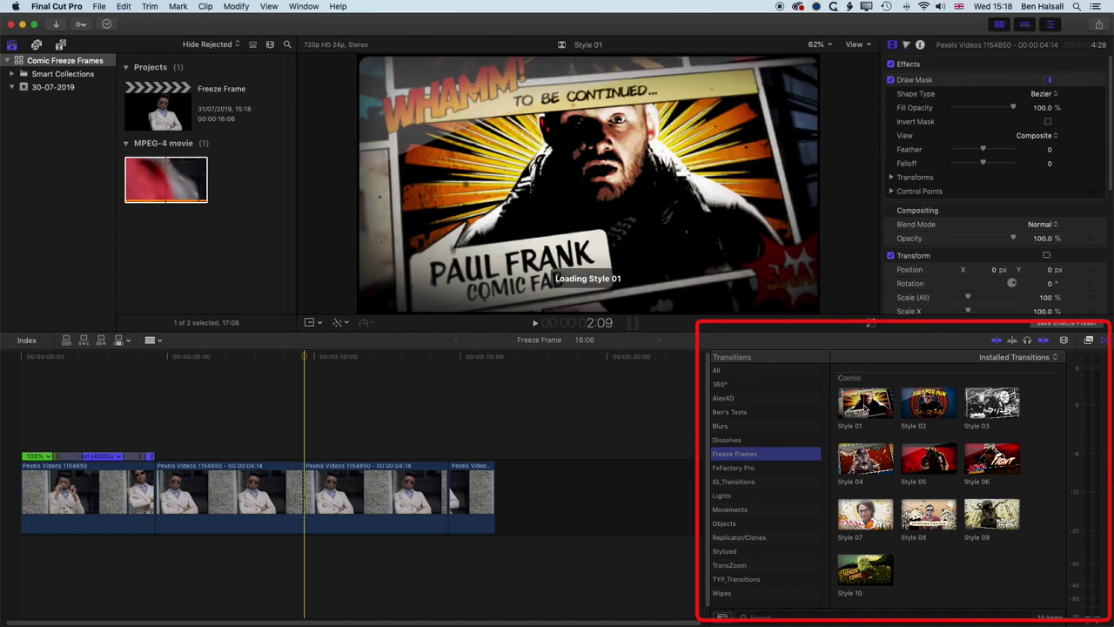
{"action": "left_click", "coordinate": [865, 408]}
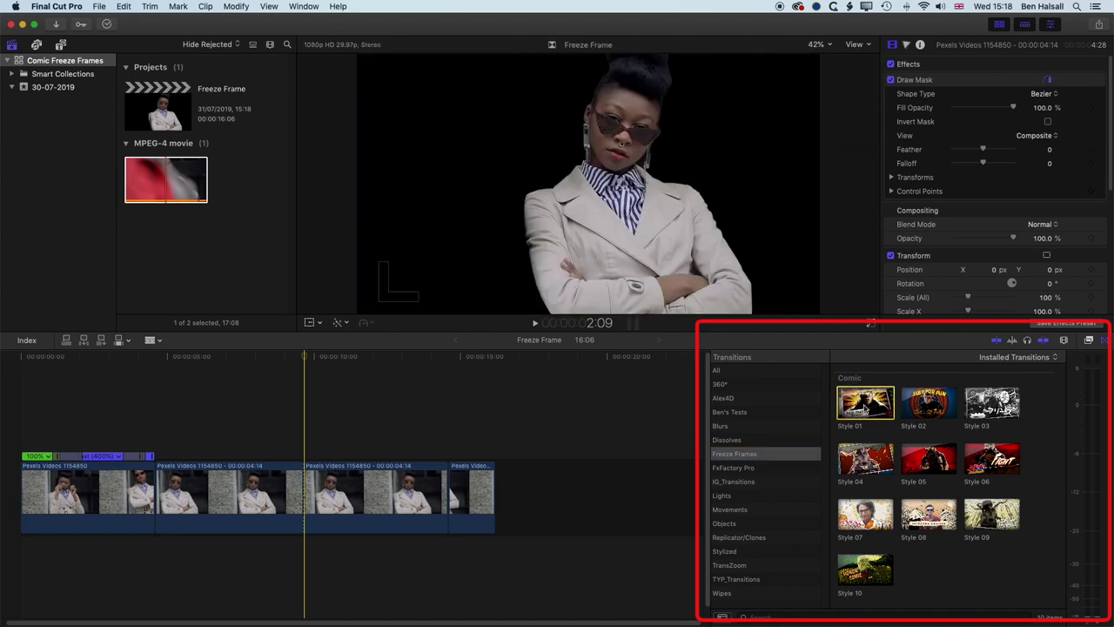
{"action": "key", "text": "space"}
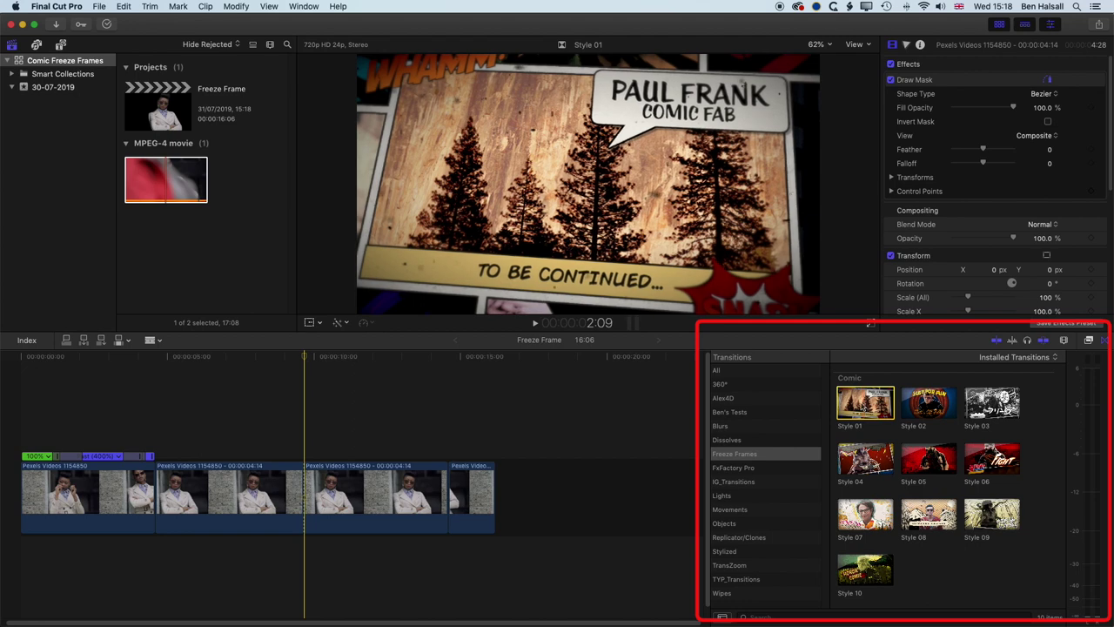
{"action": "left_click_drag", "start_coordinate": [865, 402], "coordinate": [293, 489]}
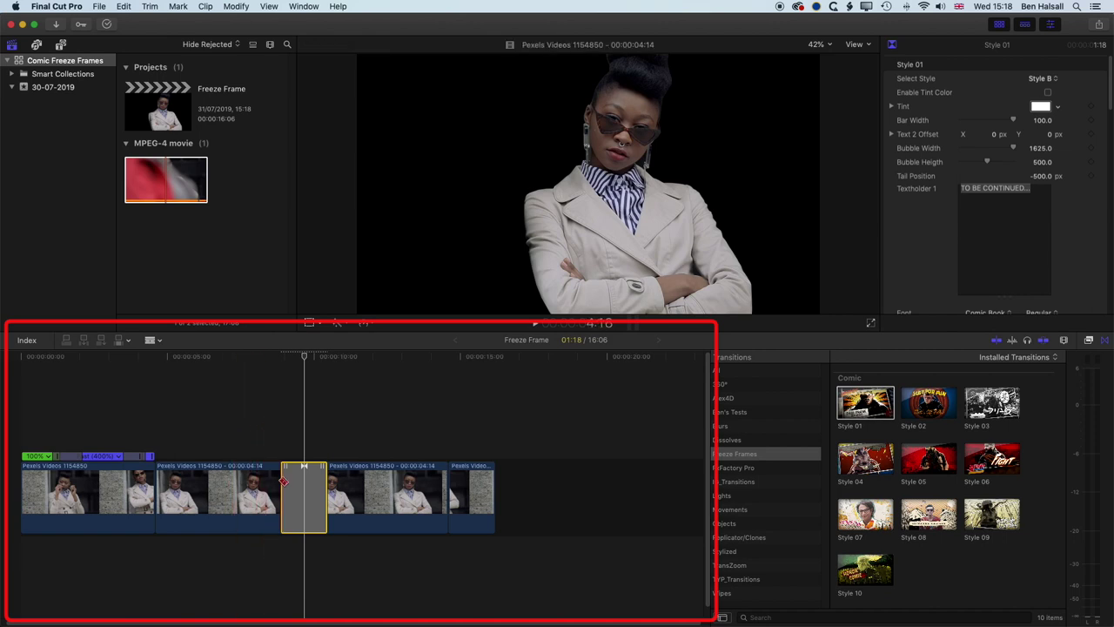
Switch back to the Select tool and stretch the Style 01 transition over both halves of the freeze frame.
{"action": "left_click", "coordinate": [160, 343]}
{"action": "left_click", "coordinate": [175, 355]}
{"action": "left_click_drag", "start_coordinate": [285, 482], "coordinate": [159, 479]}
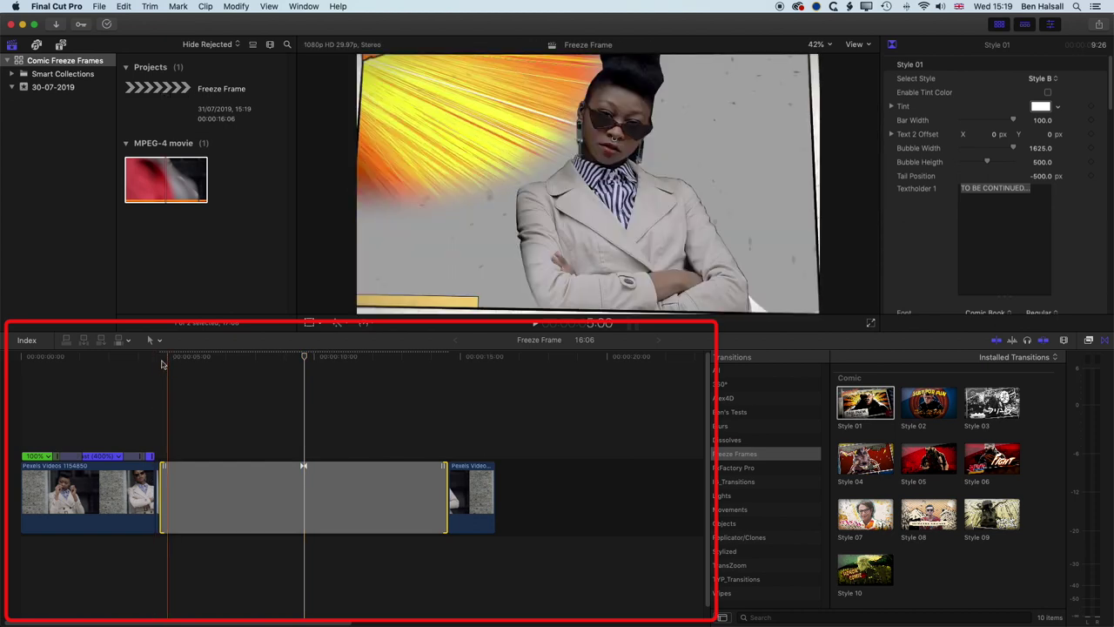
{"action": "key", "text": "super+="}
{"action": "key", "text": "super+="}
{"action": "mouse_move", "coordinate": [149, 480]}
{"action": "left_mouse_down"}
{"action": "mouse_move", "coordinate": [168, 481]}
{"action": "mouse_move", "coordinate": [159, 466]}
{"action": "left_mouse_up"}
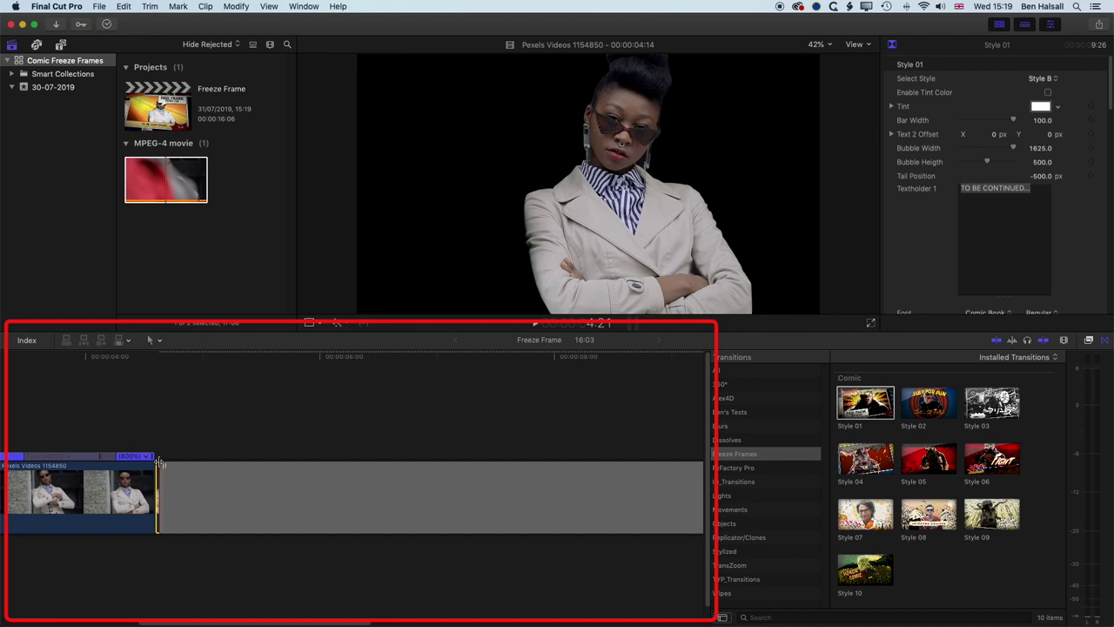
Delete the one-frame sliver of freeze frame left between the live clip and the transition.
{"action": "left_click_drag", "start_coordinate": [168, 353], "coordinate": [157, 357]}
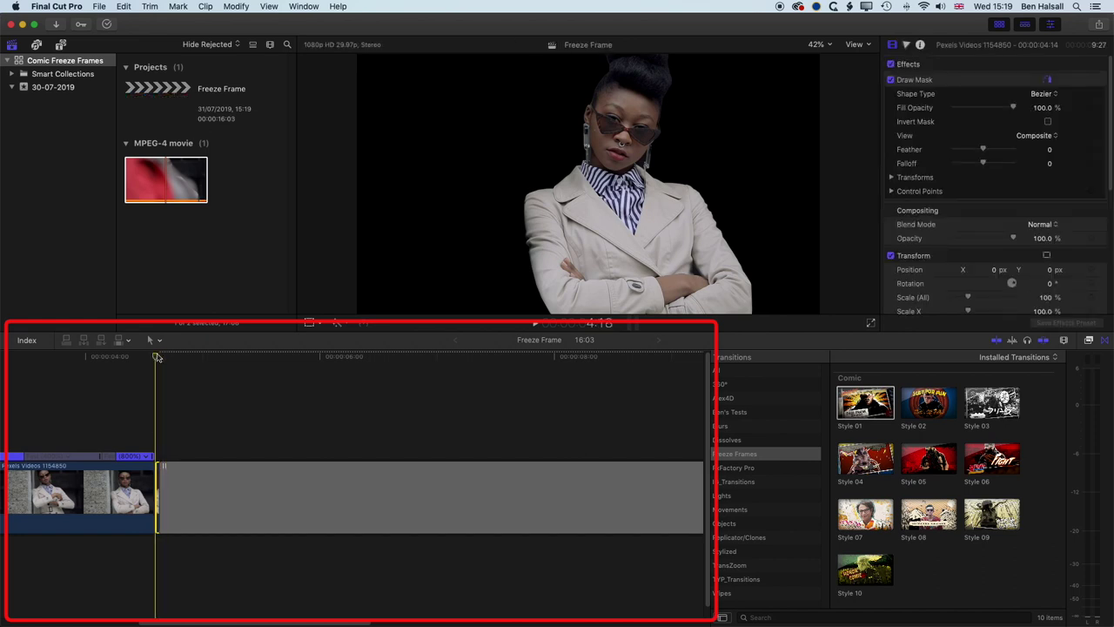
{"action": "key", "text": "super+equal"}
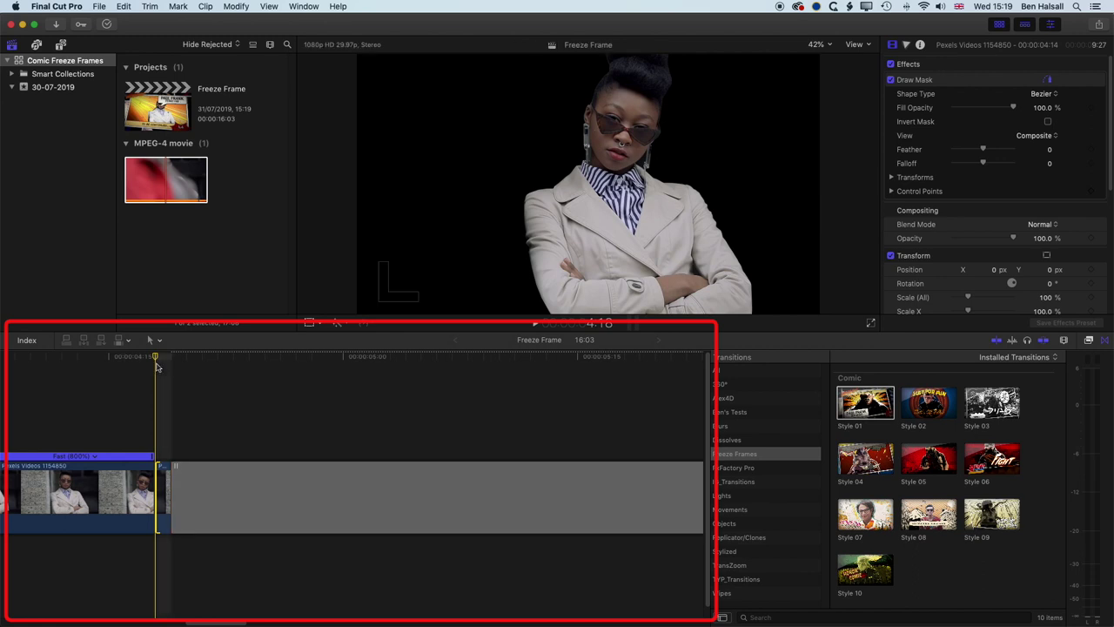
{"action": "left_click", "coordinate": [155, 476]}
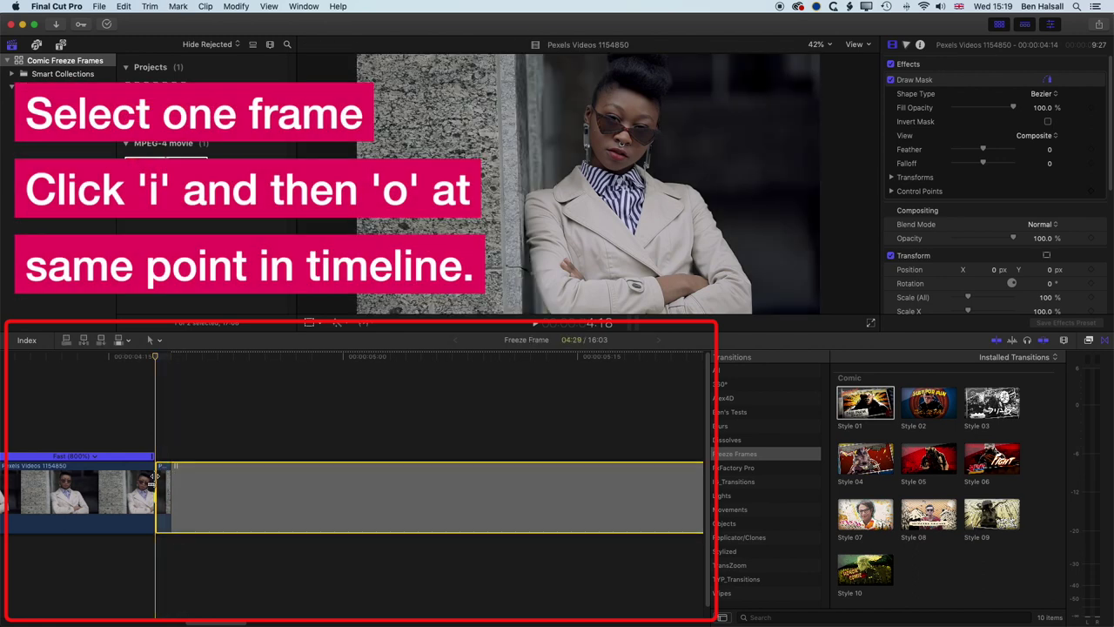
{"action": "left_click", "coordinate": [166, 509]}
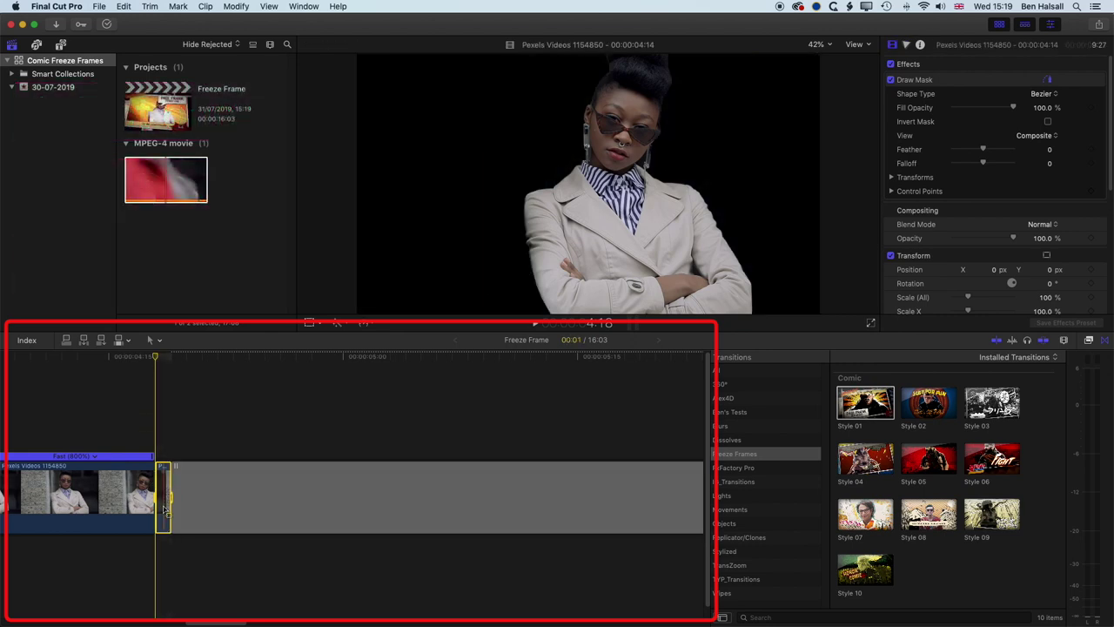
{"action": "key", "text": "BackSpace"}
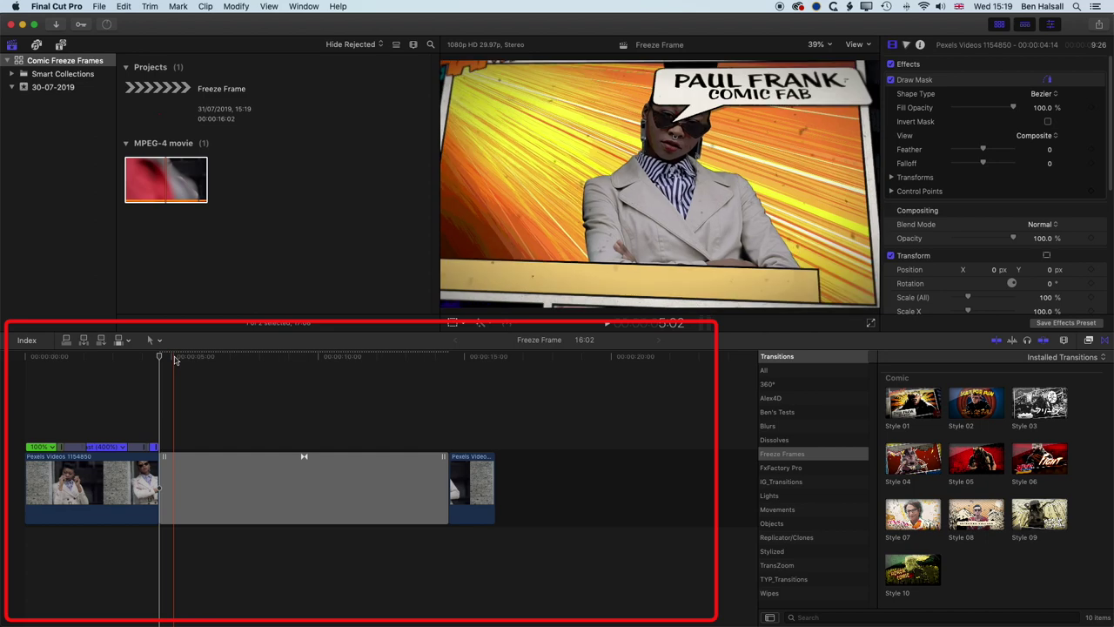
Play back from the live clip into the Style 01 transition to check the comic effect.
{"action": "key", "text": "super+equal"}
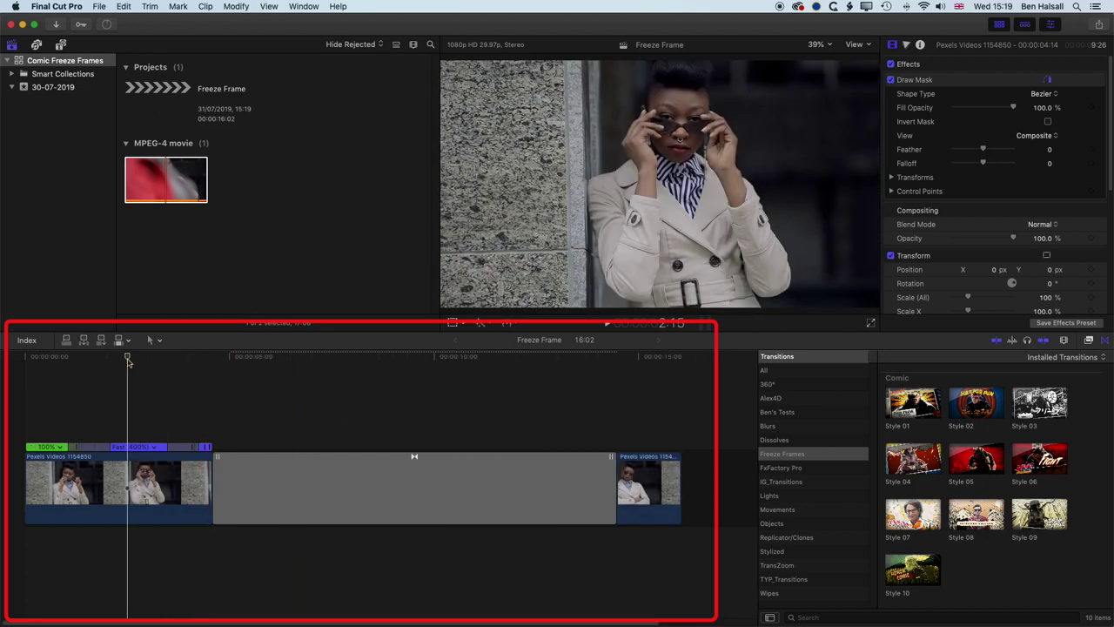
{"action": "key", "text": "space"}
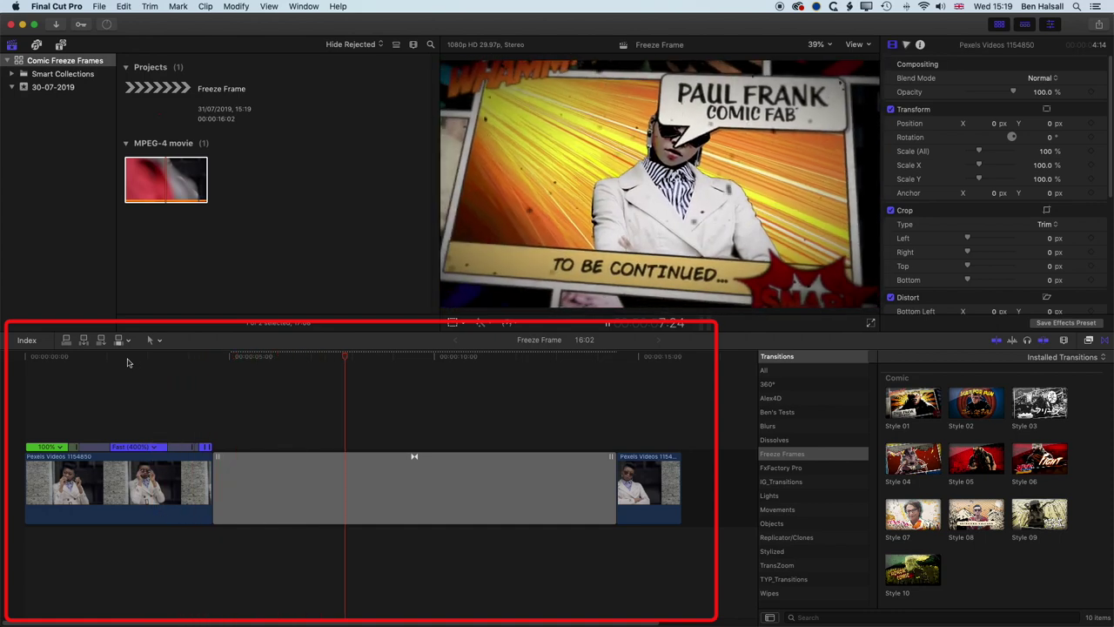
{"action": "key", "text": "space"}
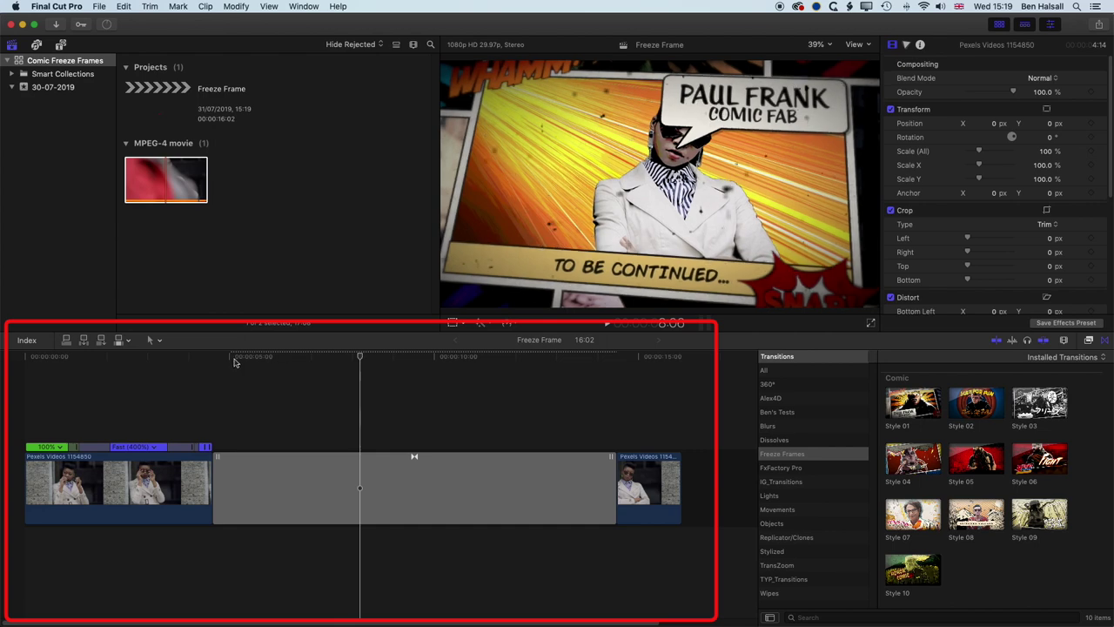
Shorten the transition to expose the first freeze frame clip and set that clip's X position to -199.2 px.
{"action": "mouse_move", "coordinate": [234, 362]}
{"action": "left_mouse_down"}
{"action": "mouse_move", "coordinate": [244, 362]}
{"action": "mouse_move", "coordinate": [184, 362]}
{"action": "mouse_move", "coordinate": [272, 363]}
{"action": "left_mouse_up"}
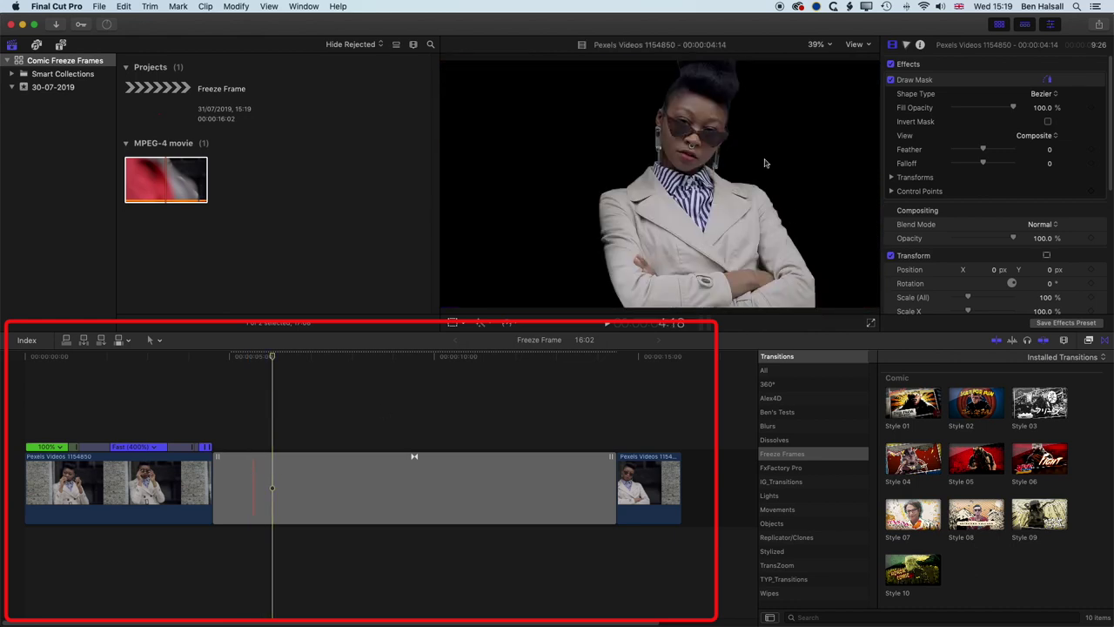
{"action": "left_click", "coordinate": [337, 505]}
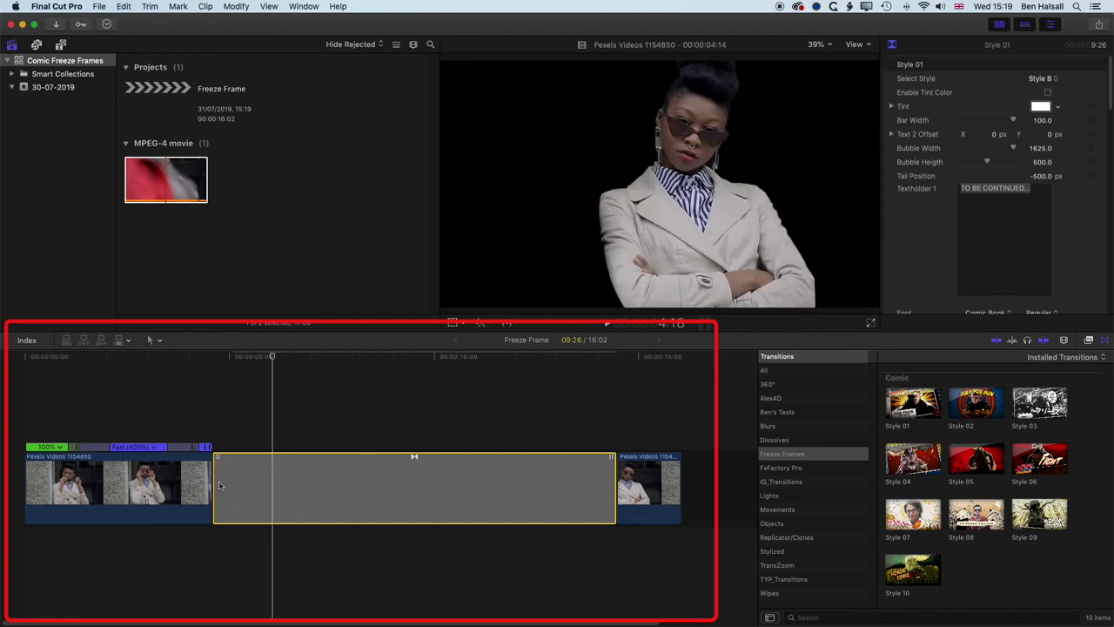
{"action": "left_click_drag", "start_coordinate": [218, 483], "coordinate": [261, 483]}
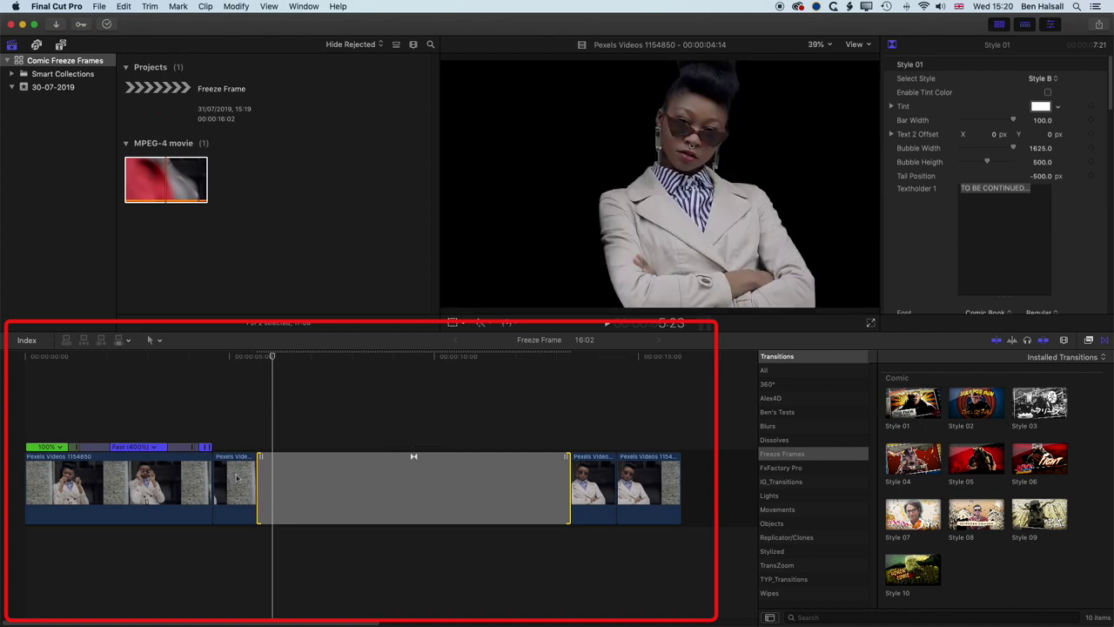
{"action": "left_click", "coordinate": [237, 483]}
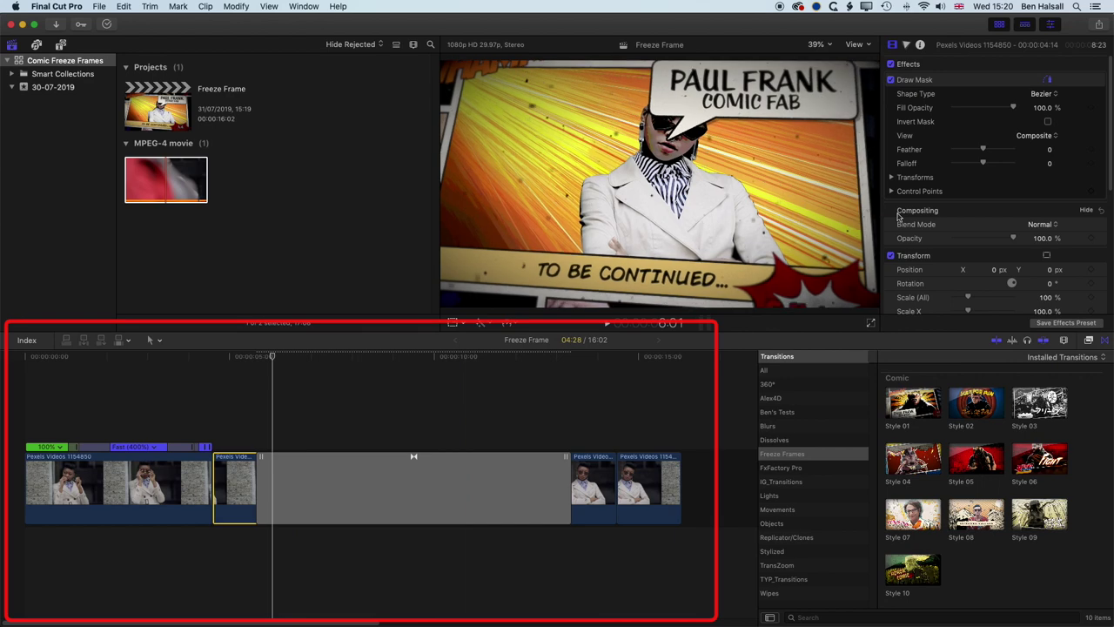
{"action": "left_click_drag", "start_coordinate": [994, 272], "coordinate": [946, 272]}
Stretch the transition back over the freeze frame clips and play back the repositioned subject from the live clip.
{"action": "left_click_drag", "start_coordinate": [272, 358], "coordinate": [268, 358]}
{"action": "left_click_drag", "start_coordinate": [259, 478], "coordinate": [192, 477]}
{"action": "left_click", "coordinate": [174, 390]}
{"action": "key", "text": "space"}
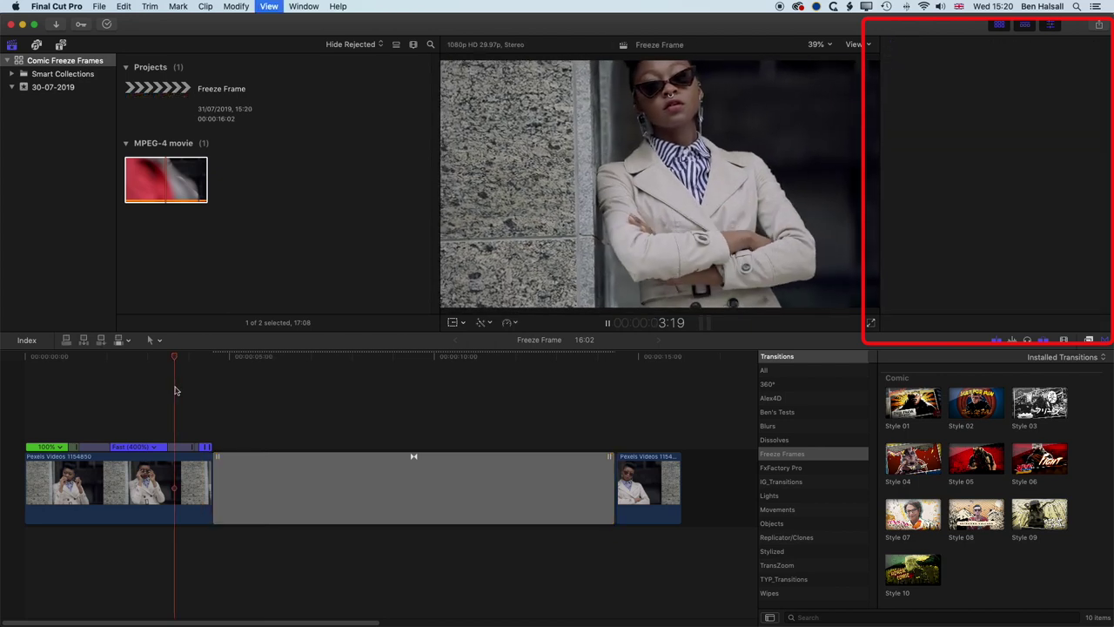
{"action": "key", "text": "space"}
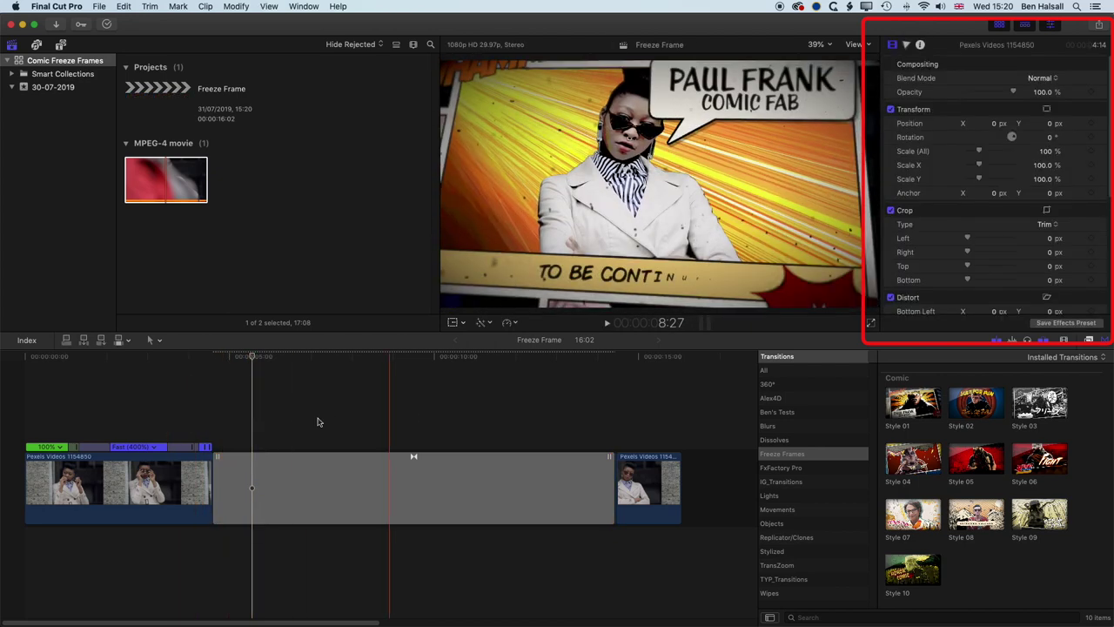
Shorten the transition to expose the freeze frame clips and set the first freeze frame clip's X position to -199.0 px.
{"action": "left_click_drag", "start_coordinate": [217, 473], "coordinate": [260, 474]}
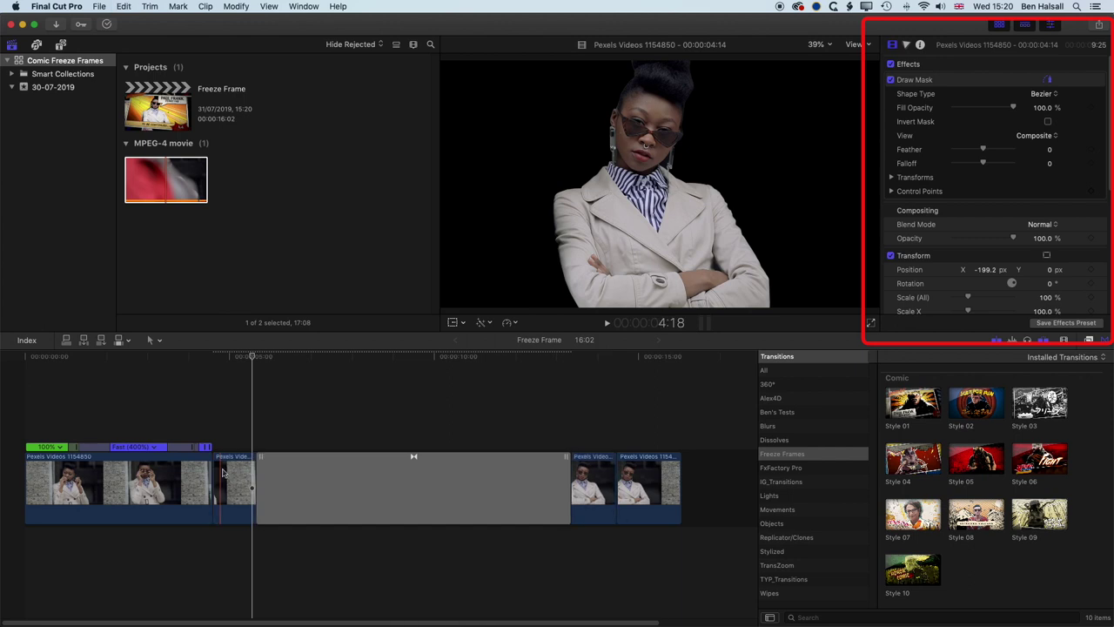
{"action": "left_click", "coordinate": [238, 478]}
{"action": "left_click", "coordinate": [606, 485]}
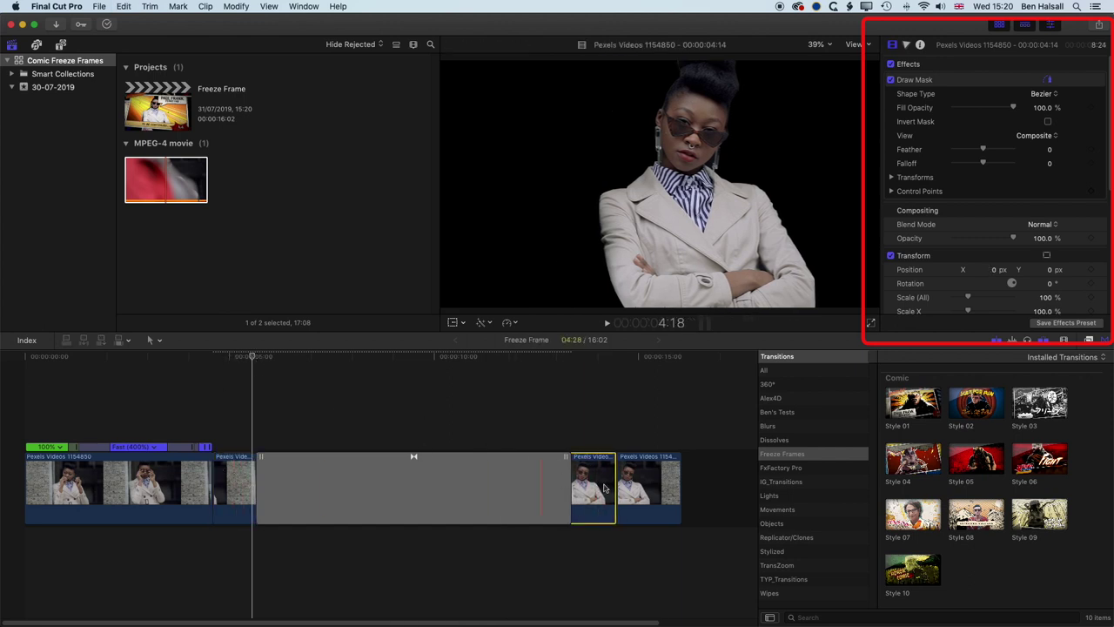
{"action": "left_click", "coordinate": [223, 357]}
{"action": "left_click", "coordinate": [216, 356]}
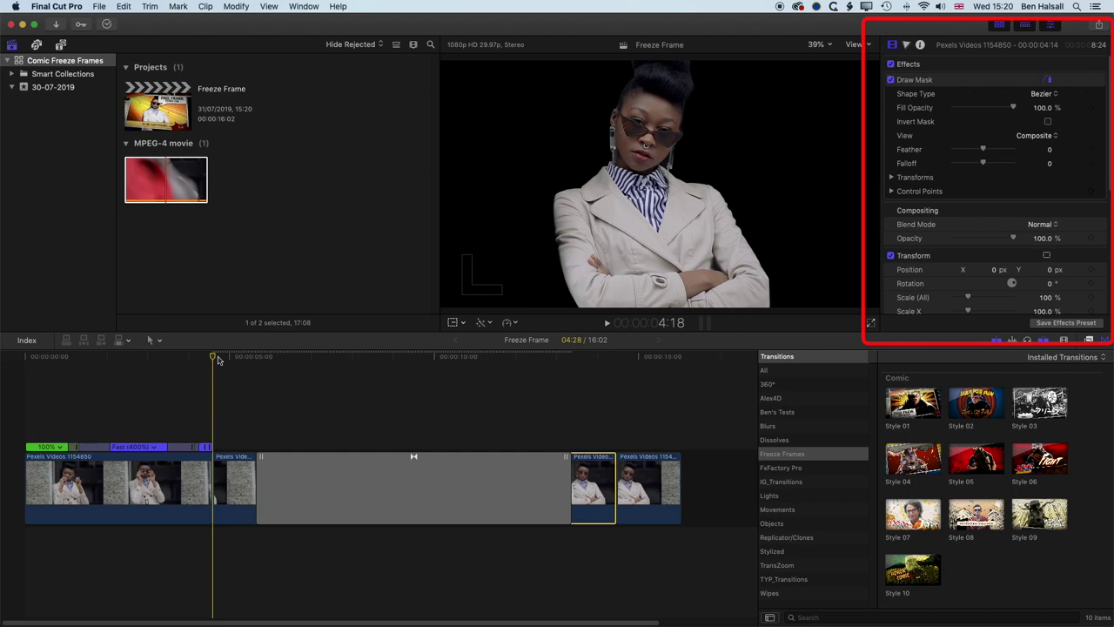
{"action": "left_click", "coordinate": [238, 482]}
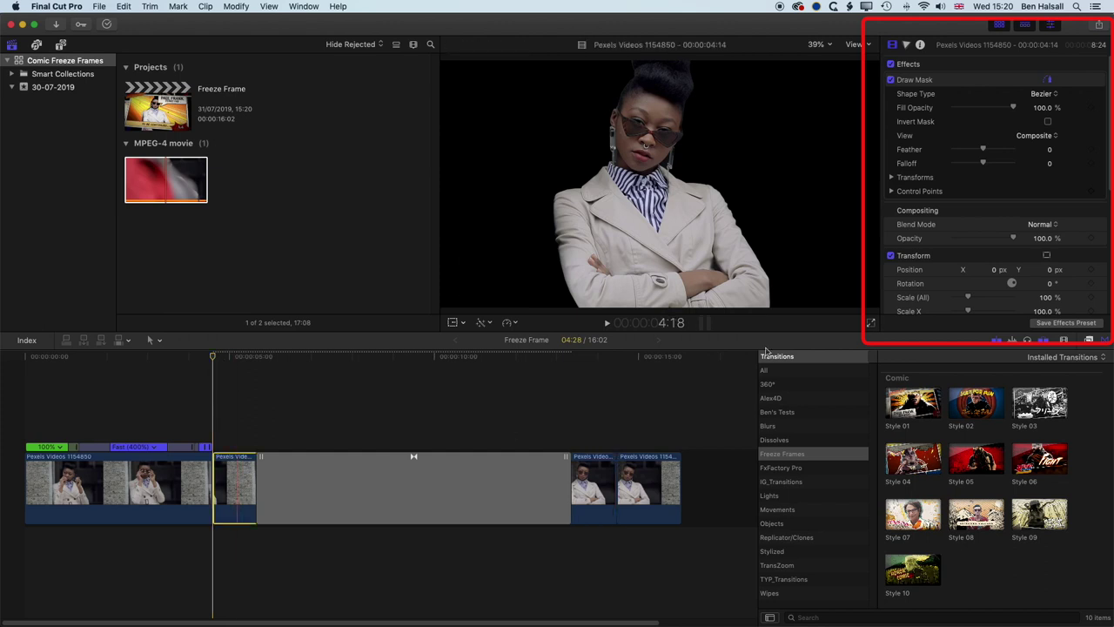
{"action": "left_click", "coordinate": [985, 270]}
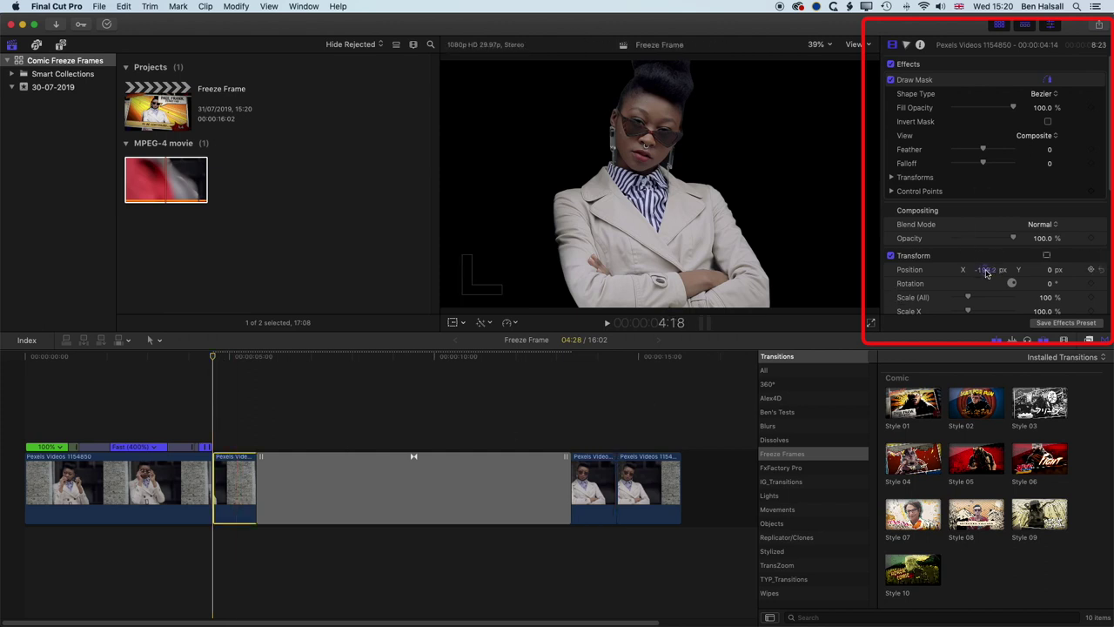
{"action": "left_click", "coordinate": [990, 271]}
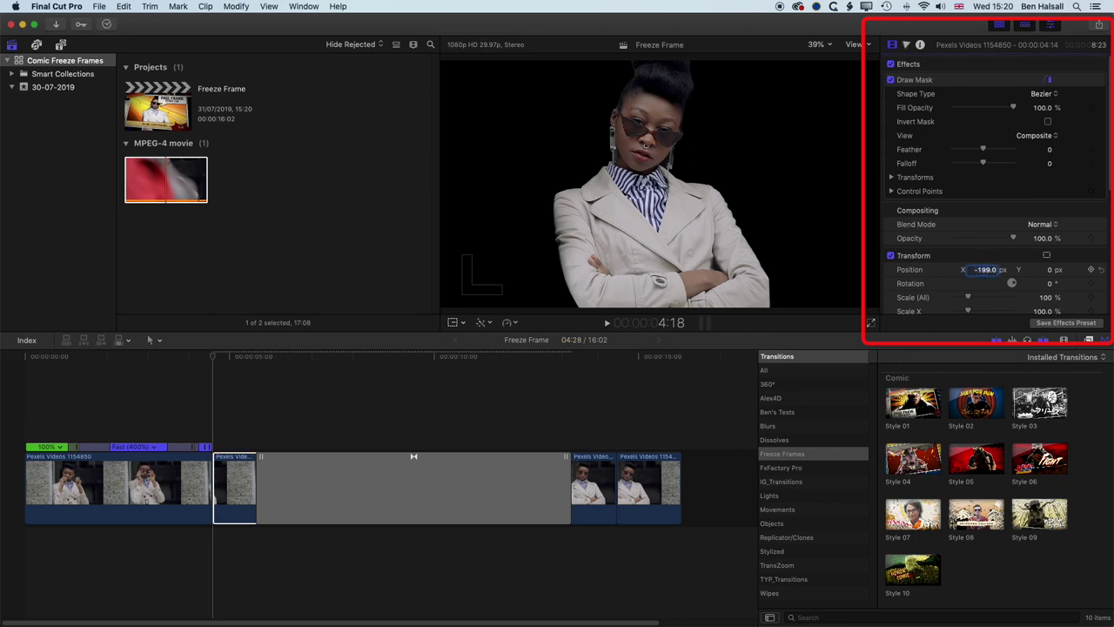
Set the X position of the freeze frame clip after the transition to -199.0 px.
{"action": "left_click", "coordinate": [603, 475]}
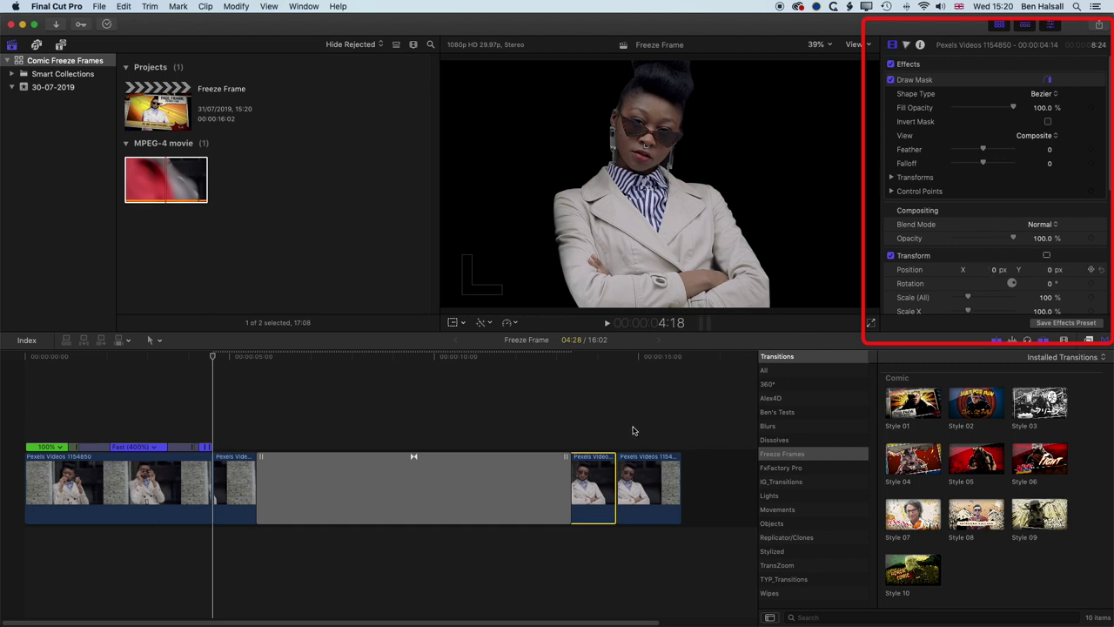
{"action": "left_click", "coordinate": [996, 271]}
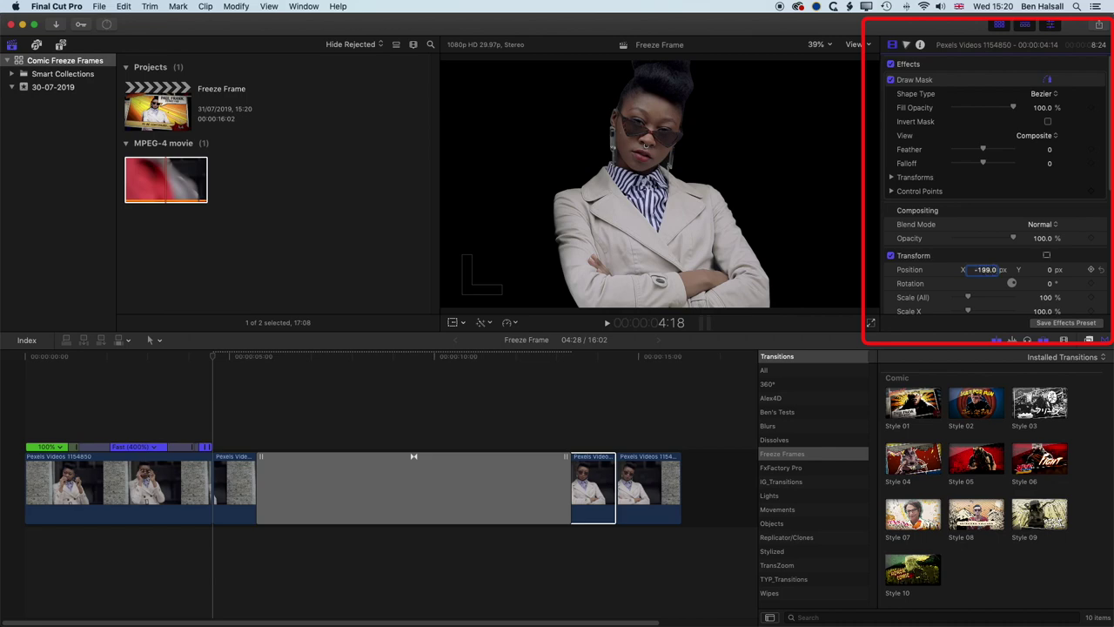
{"action": "left_click", "coordinate": [217, 358]}
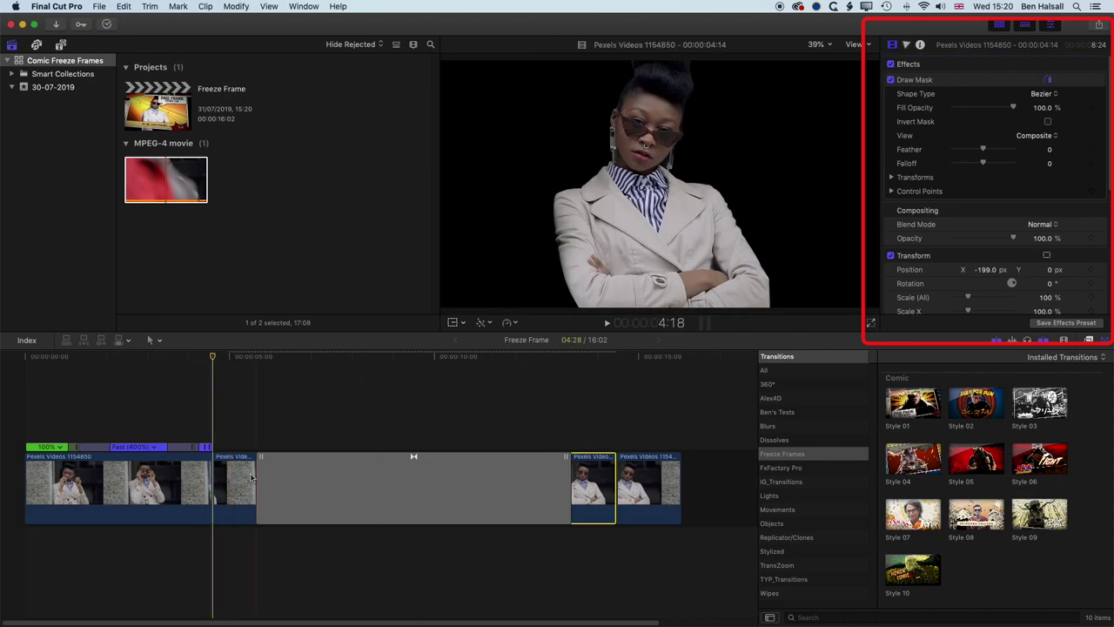
Stretch the transition back over the freeze frame clips and play back the repositioned subject from the live clip.
{"action": "left_click_drag", "start_coordinate": [258, 473], "coordinate": [205, 470]}
{"action": "left_click_drag", "start_coordinate": [195, 423], "coordinate": [191, 421]}
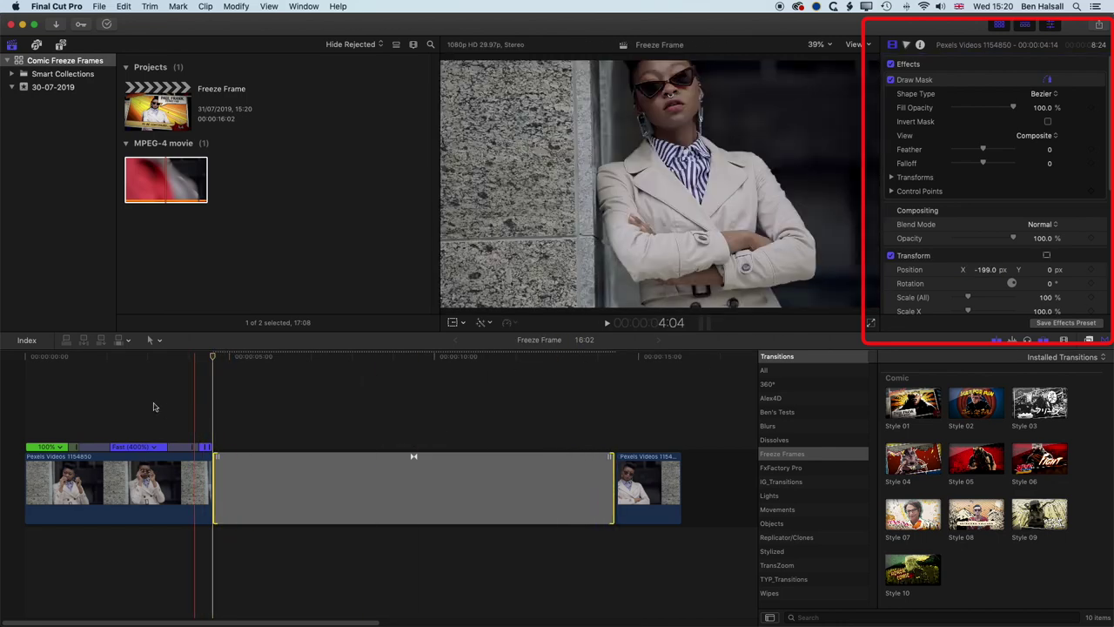
{"action": "key", "text": "space"}
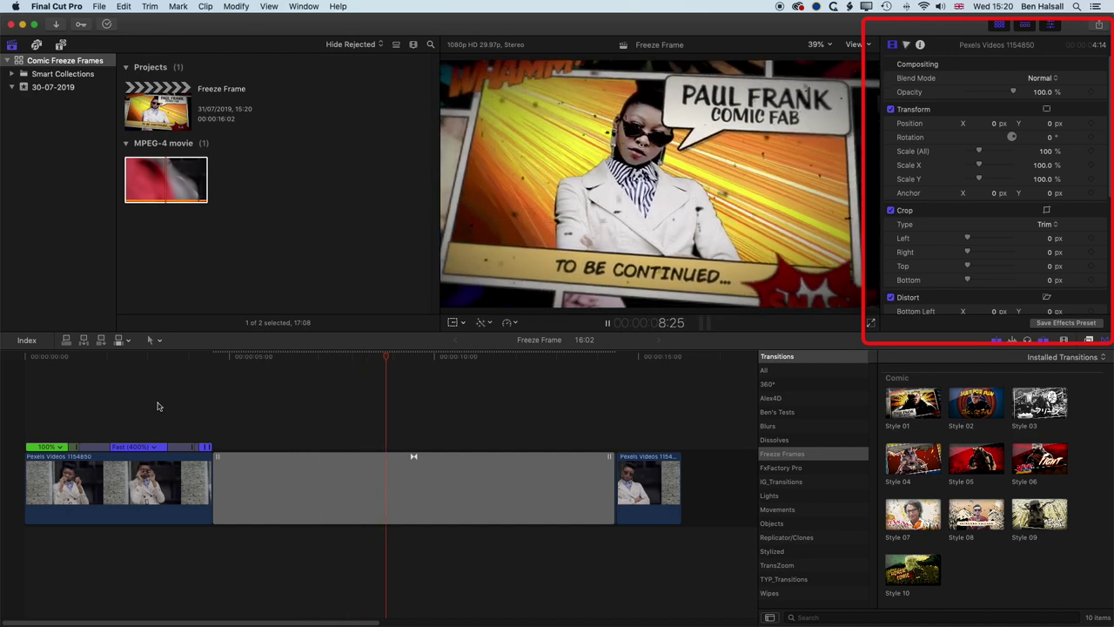
{"action": "key", "text": "space"}
{"action": "left_click", "coordinate": [78, 400]}
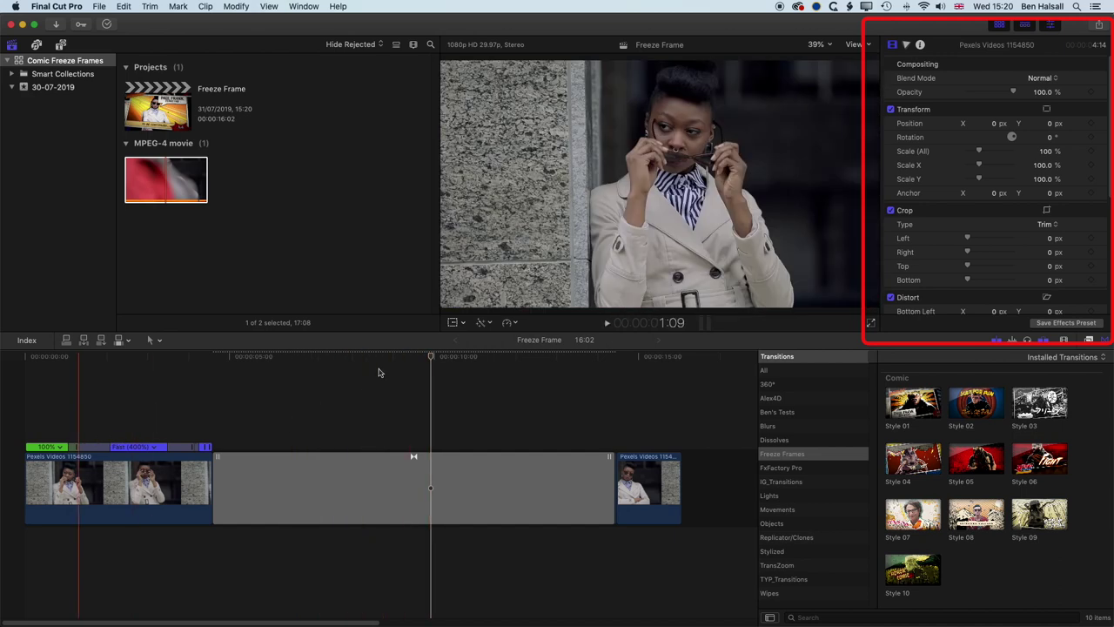
{"action": "left_click", "coordinate": [379, 373]}
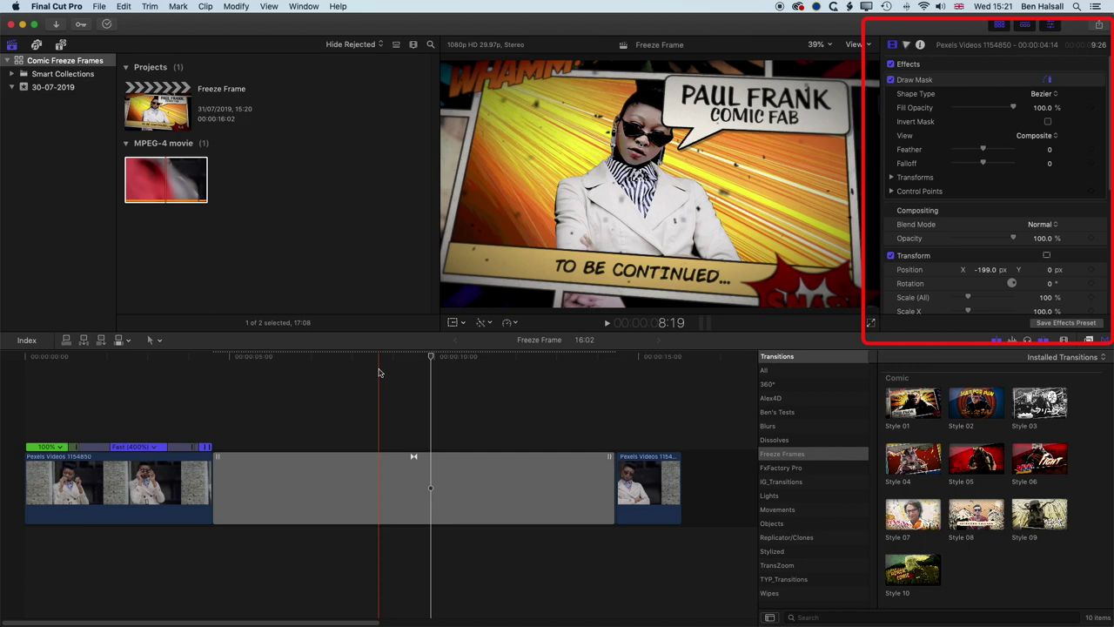
Play back the end of the Style 01 transition into the closing live clip to check the exit.
{"action": "mouse_move", "coordinate": [216, 474]}
{"action": "left_mouse_down"}
{"action": "mouse_move", "coordinate": [294, 474]}
{"action": "mouse_move", "coordinate": [213, 474]}
{"action": "left_mouse_up"}
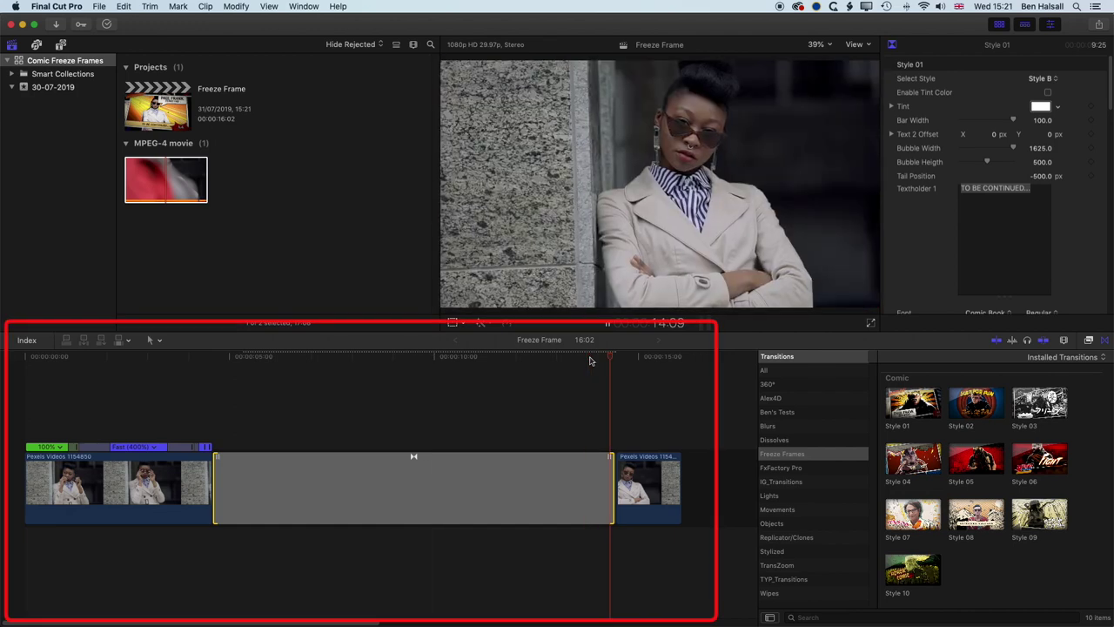
{"action": "key", "text": "space"}
{"action": "left_click", "coordinate": [559, 359]}
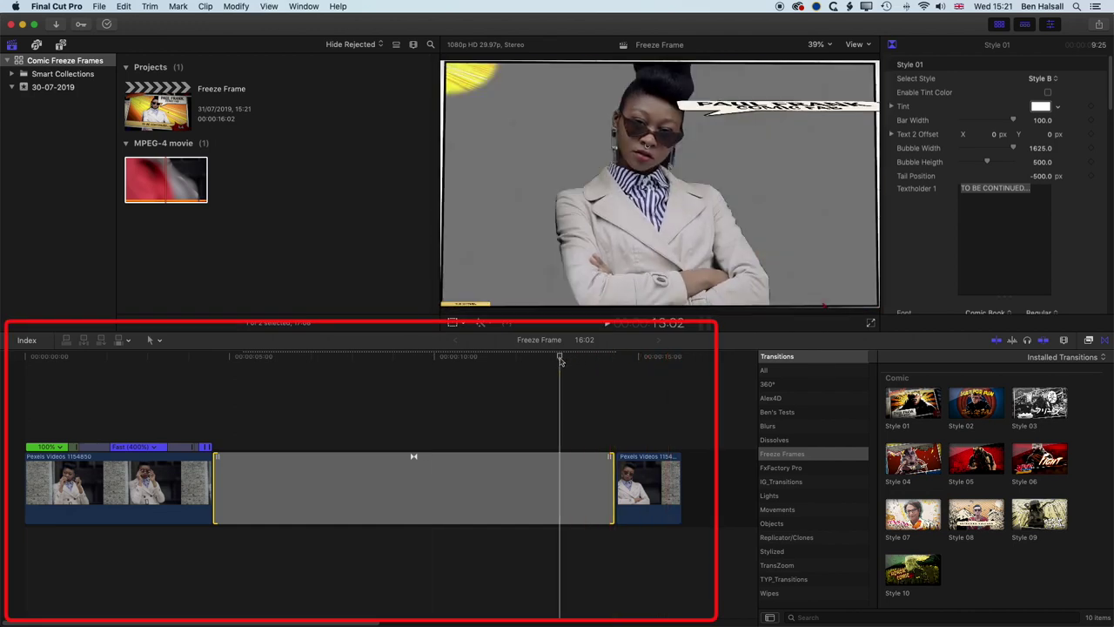
{"action": "key", "text": "space"}
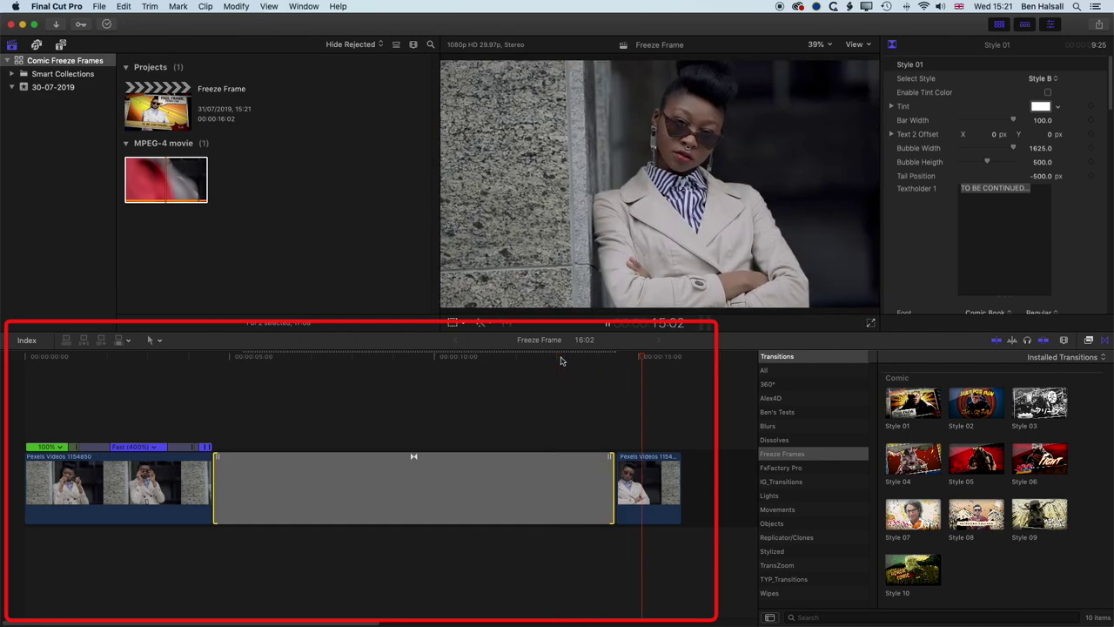
{"action": "key", "text": "space"}
Delete the one-frame sliver of freeze frame left between the end of the transition and the closing live clip.
{"action": "left_click_drag", "start_coordinate": [641, 358], "coordinate": [618, 359]}
{"action": "key", "text": "super+equal"}
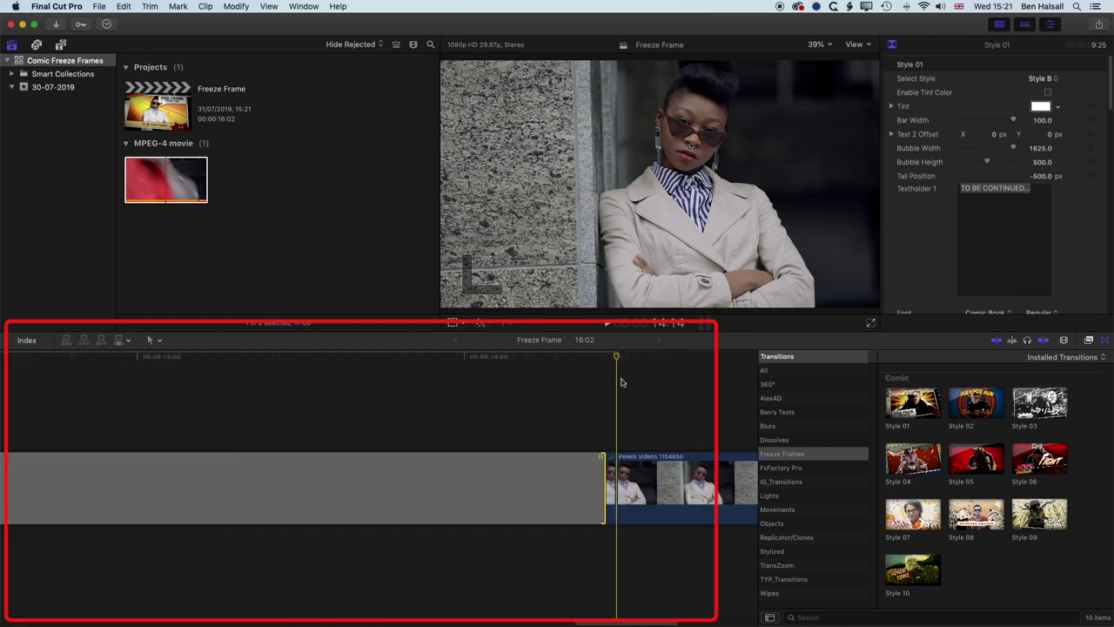
{"action": "left_click_drag", "start_coordinate": [617, 357], "coordinate": [606, 356]}
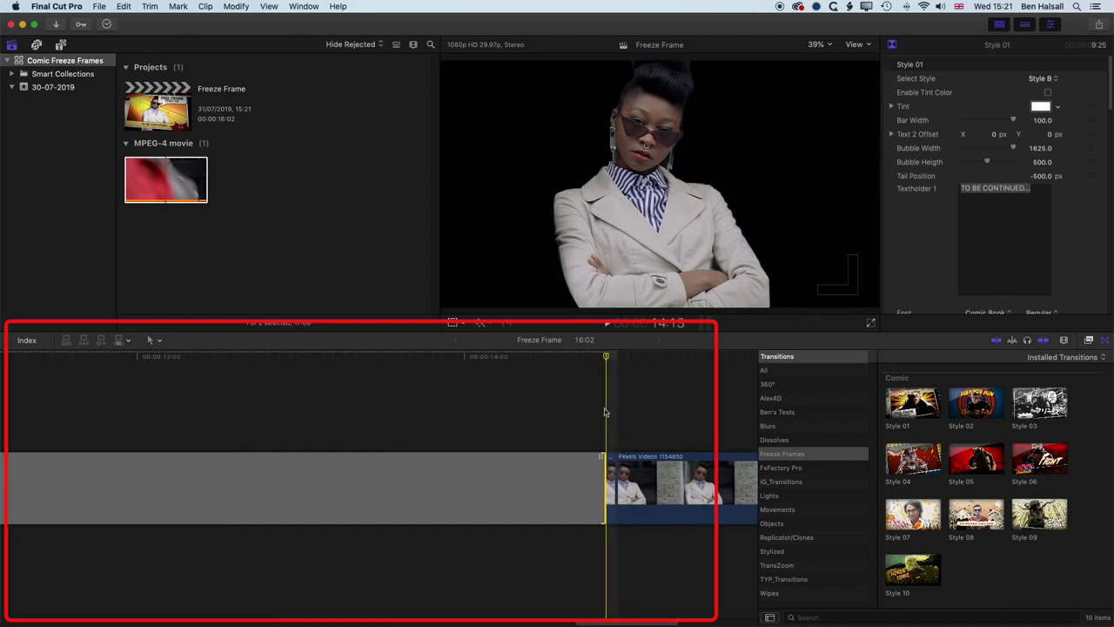
{"action": "key", "text": "x"}
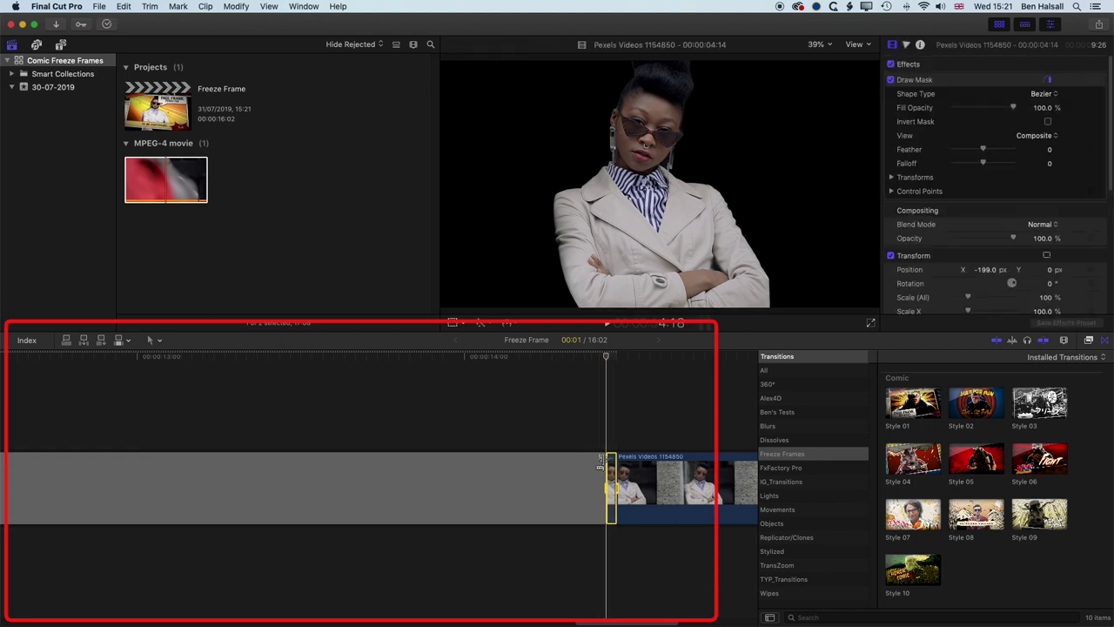
{"action": "key", "text": "BackSpace"}
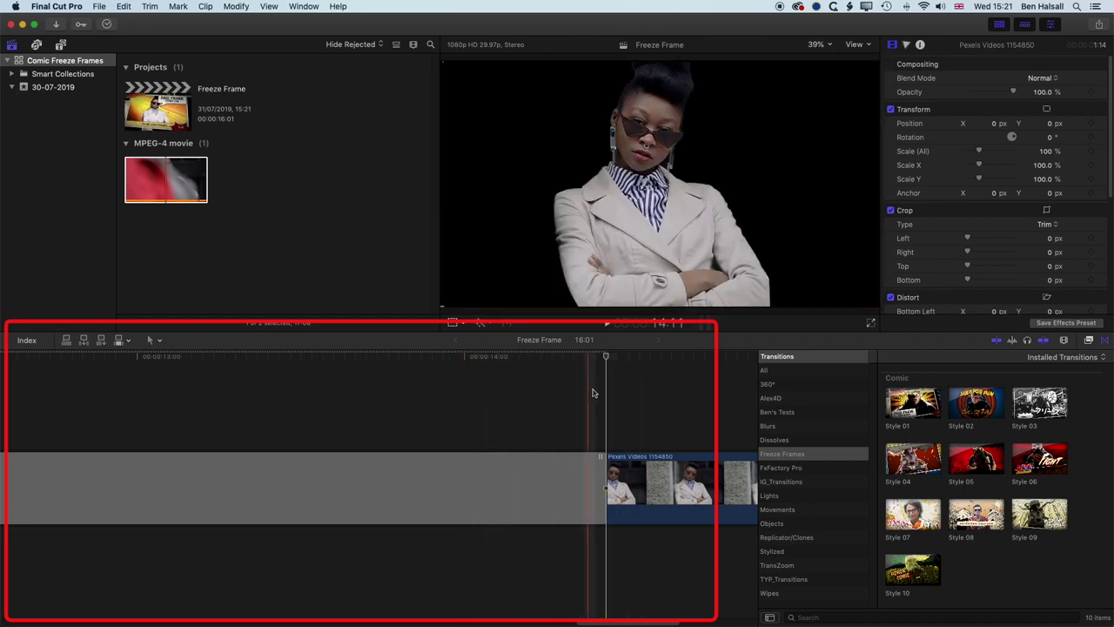
Play back from the opening live clip into the Style 01 transition to check the cleaned-up edit.
{"action": "key", "text": "shift+z"}
{"action": "left_click", "coordinate": [166, 368]}
{"action": "key", "text": "space"}
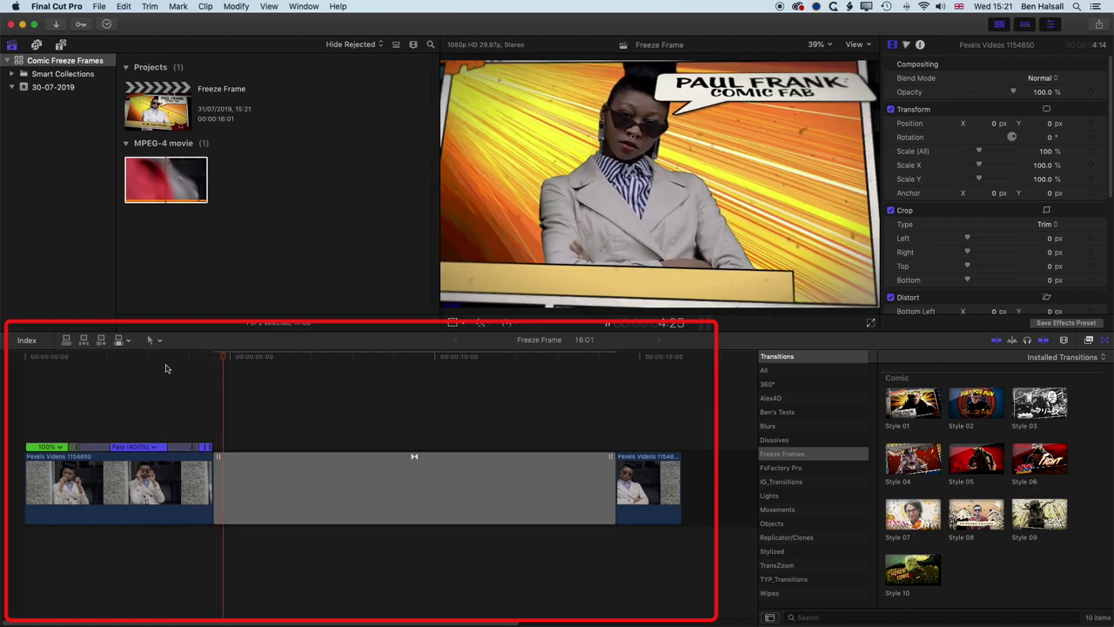
{"action": "key", "text": "space"}
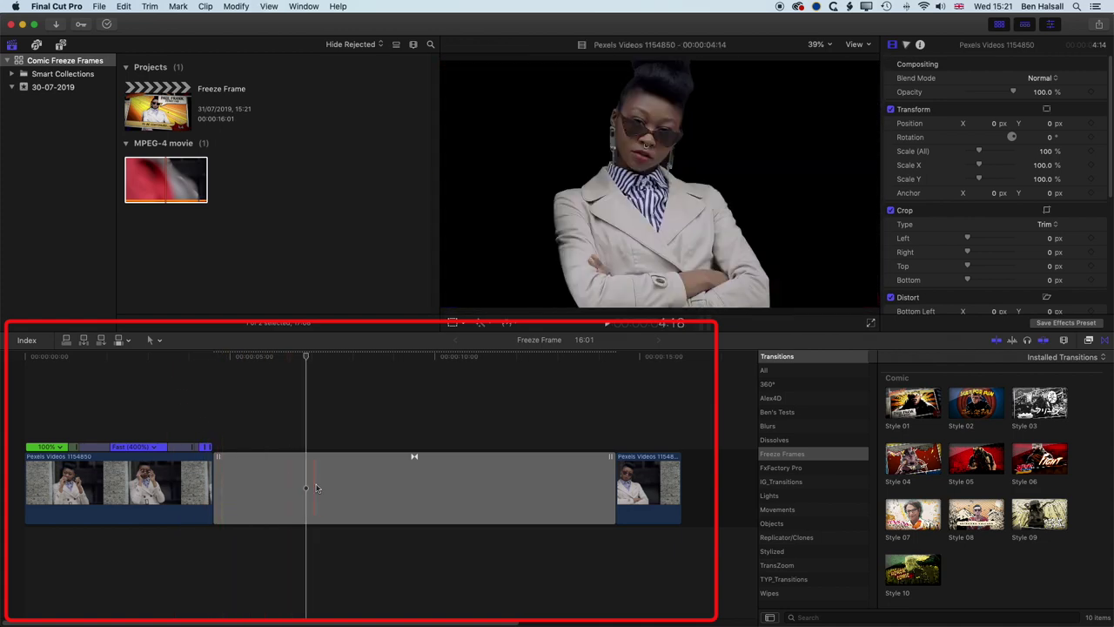
Replace the Textholder 1 caption of the Style 01 transition with "mixing the ultimate beats...".
{"action": "left_click", "coordinate": [364, 484]}
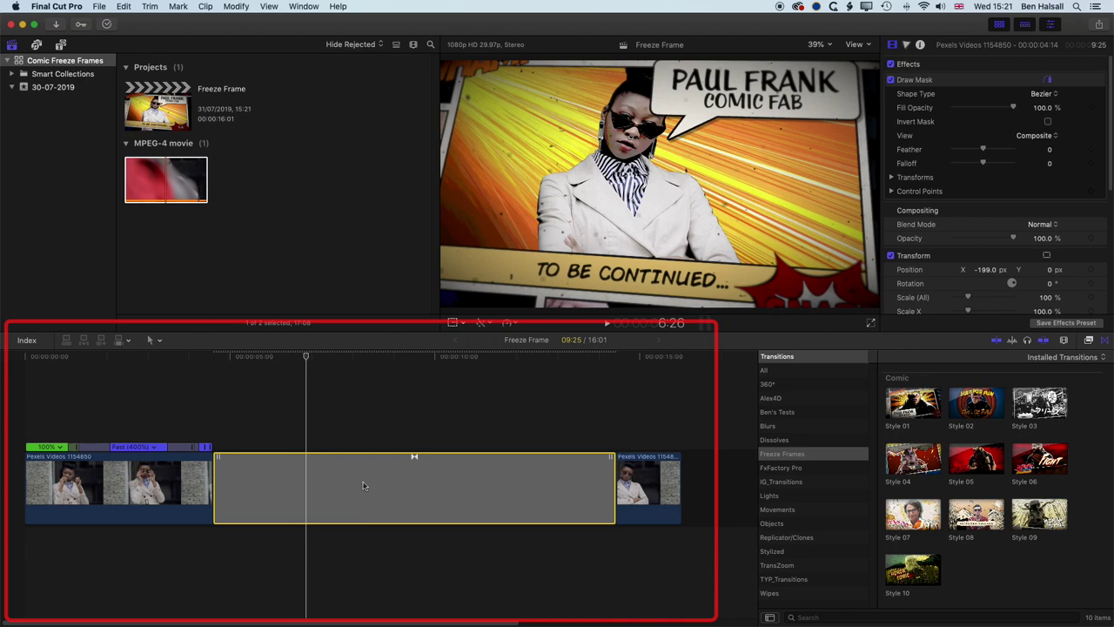
{"action": "left_click", "coordinate": [891, 44]}
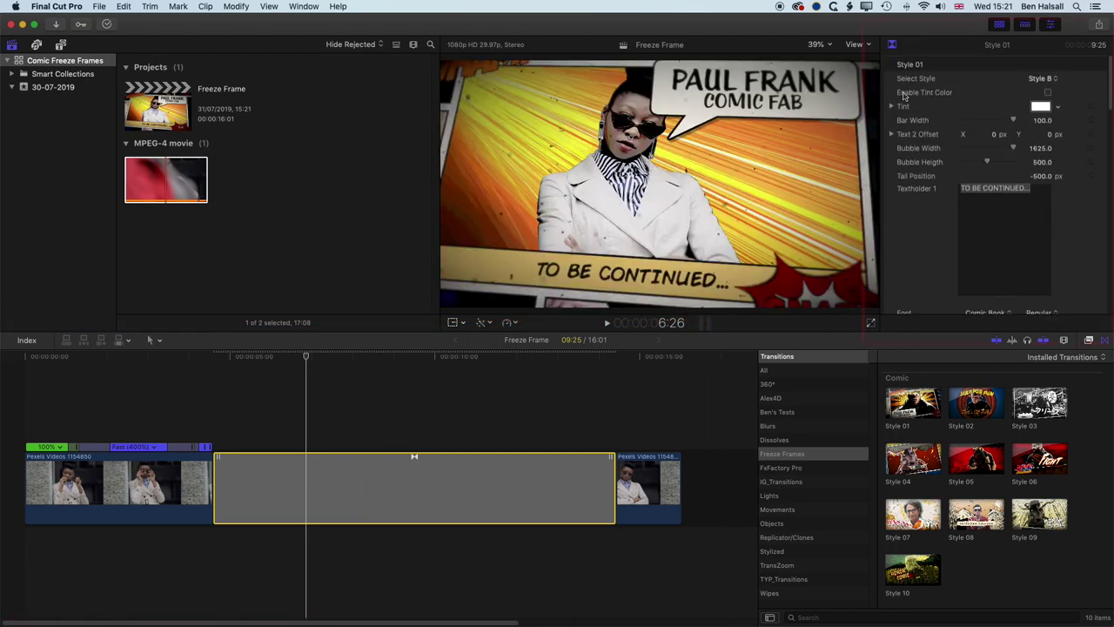
{"action": "left_click", "coordinate": [965, 192]}
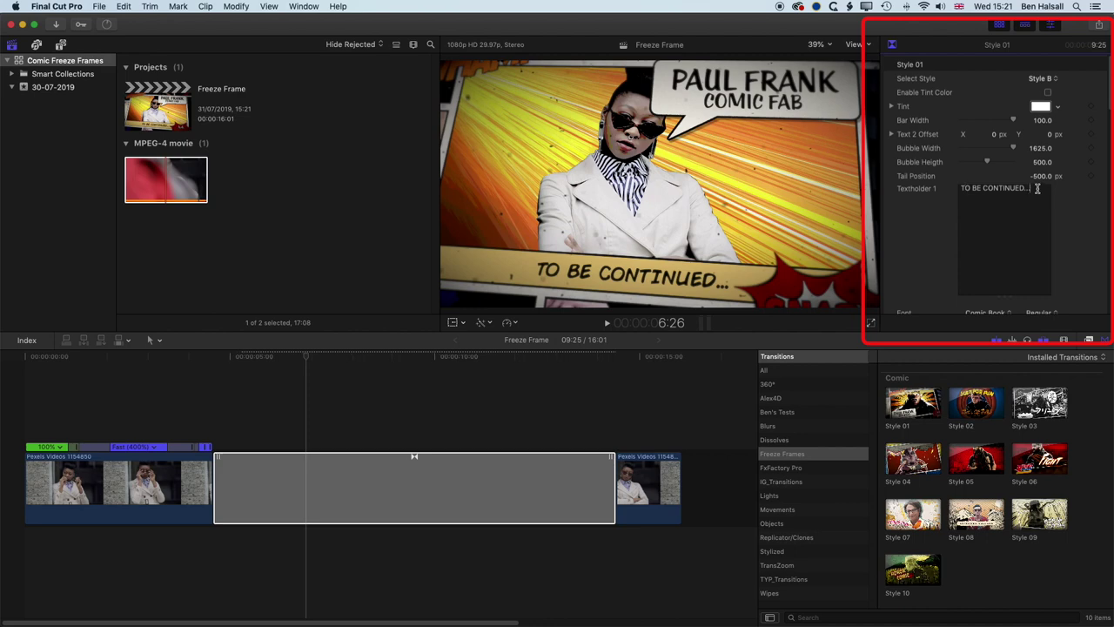
{"action": "left_click_drag", "start_coordinate": [1037, 188], "coordinate": [938, 190]}
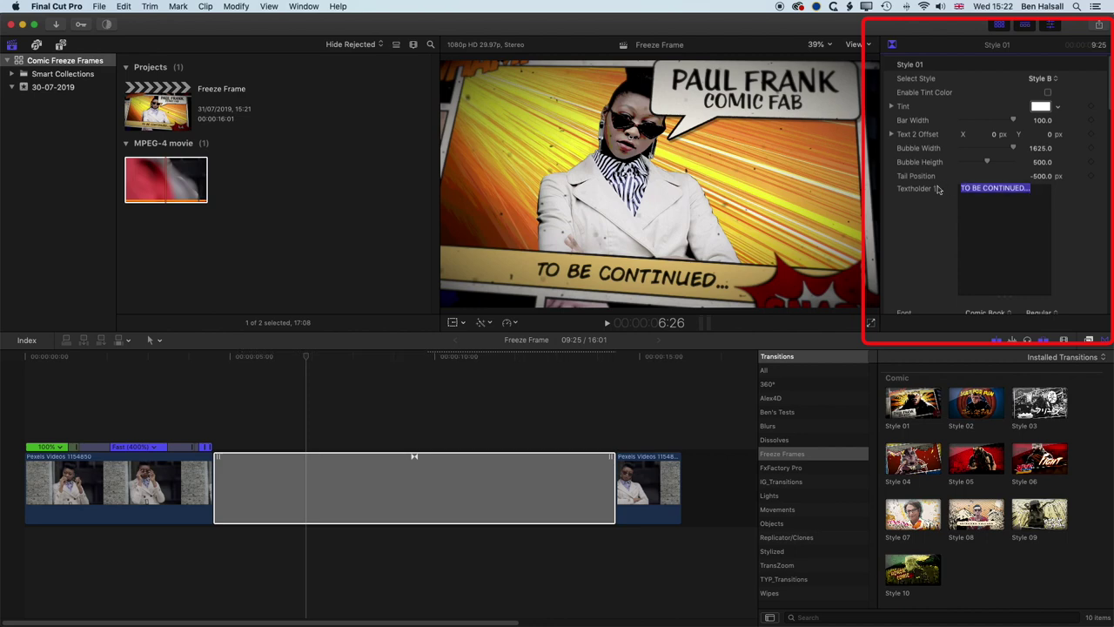
{"action": "type", "text": "mi"}
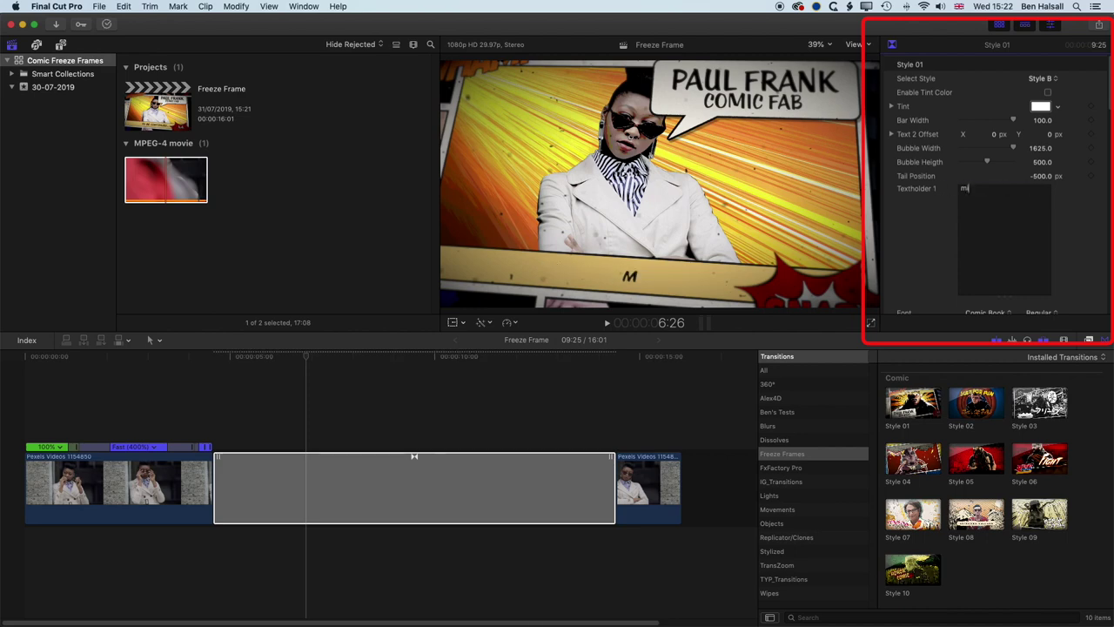
{"action": "type", "text": "xing the ultimate beats"}
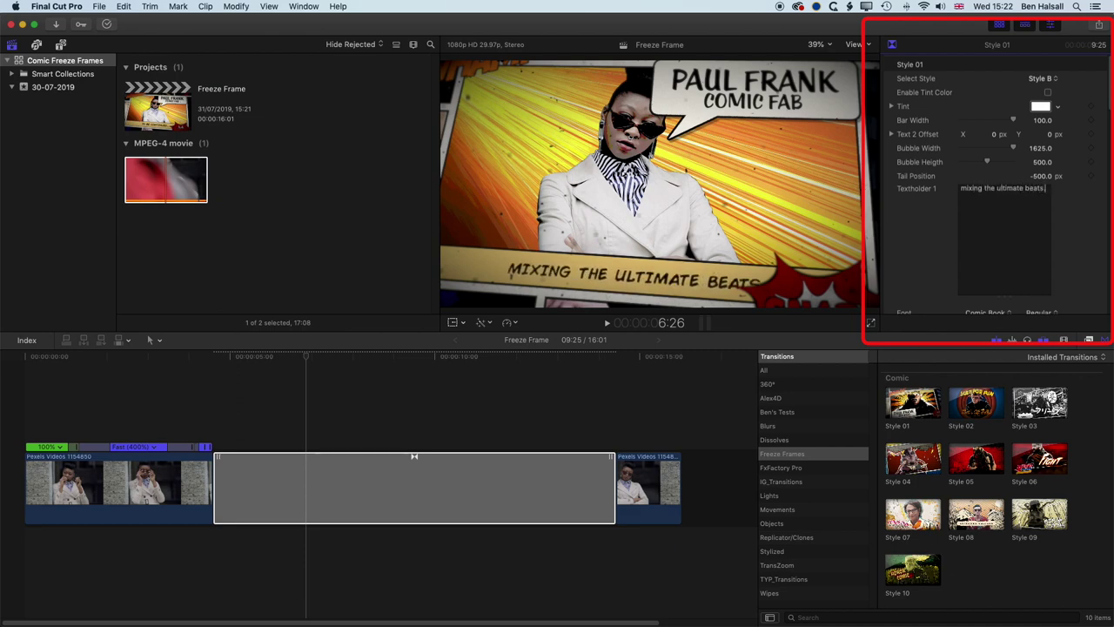
{"action": "type", "text": "..."}
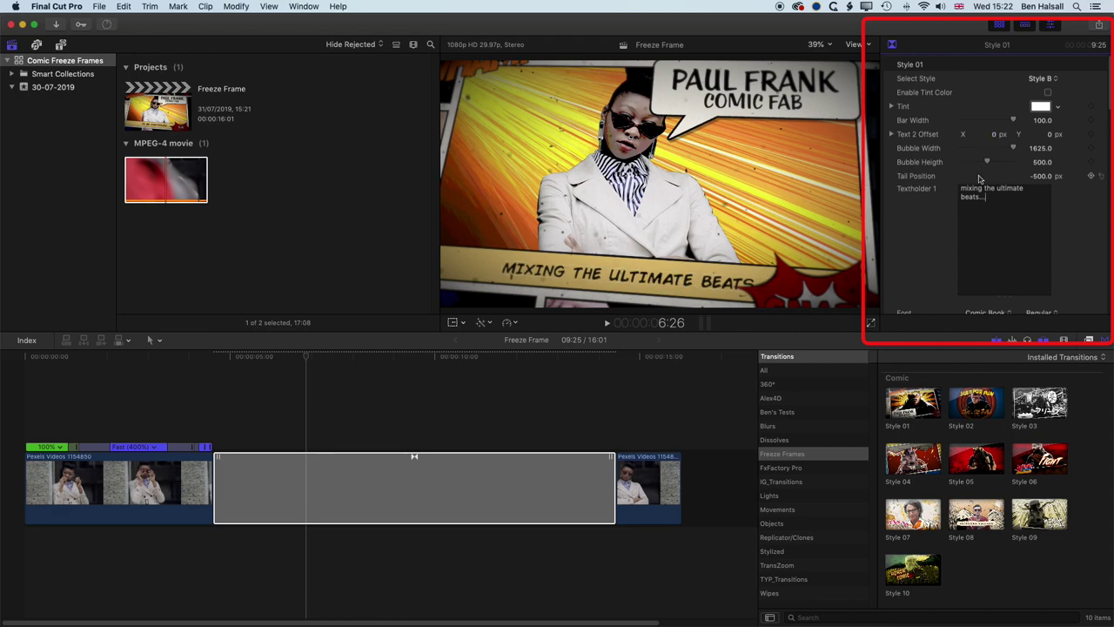
Shift the Textholder 1 caption to the left along its yellow bar using its X offset.
{"action": "scroll", "coordinate": [949, 174], "scroll_direction": "down", "scroll_amount": 3}
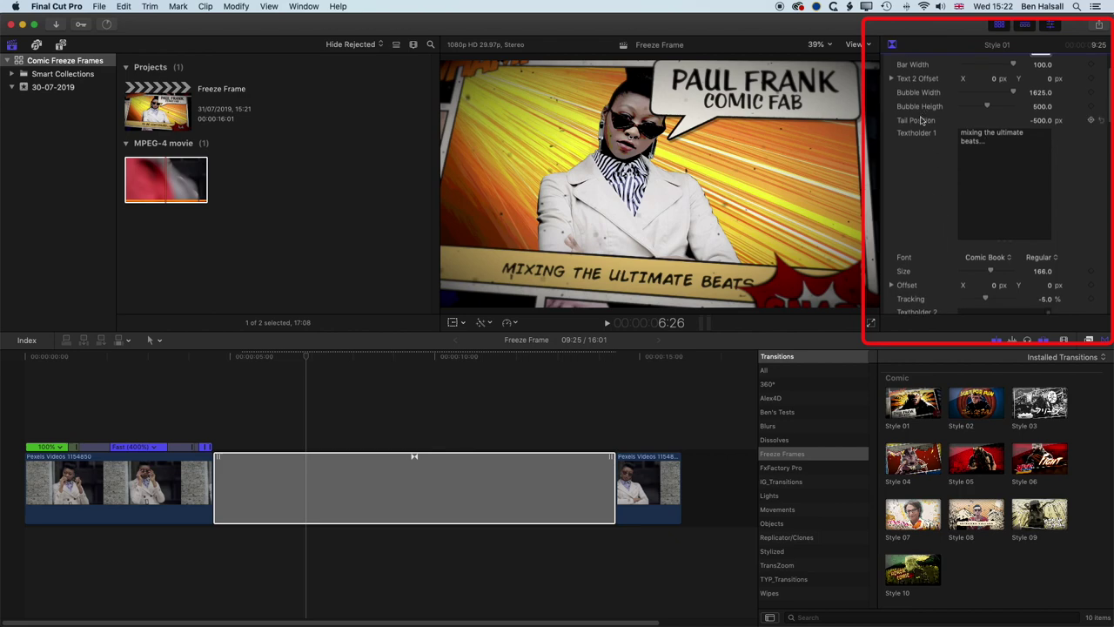
{"action": "scroll", "coordinate": [915, 129], "scroll_direction": "up", "scroll_amount": 3}
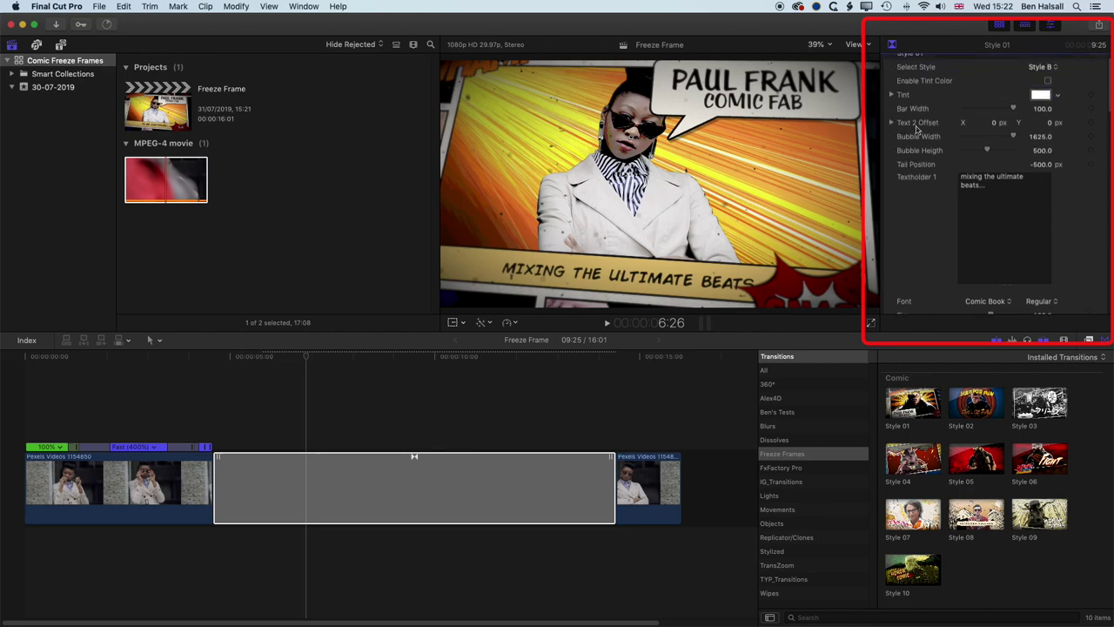
{"action": "left_click", "coordinate": [890, 134]}
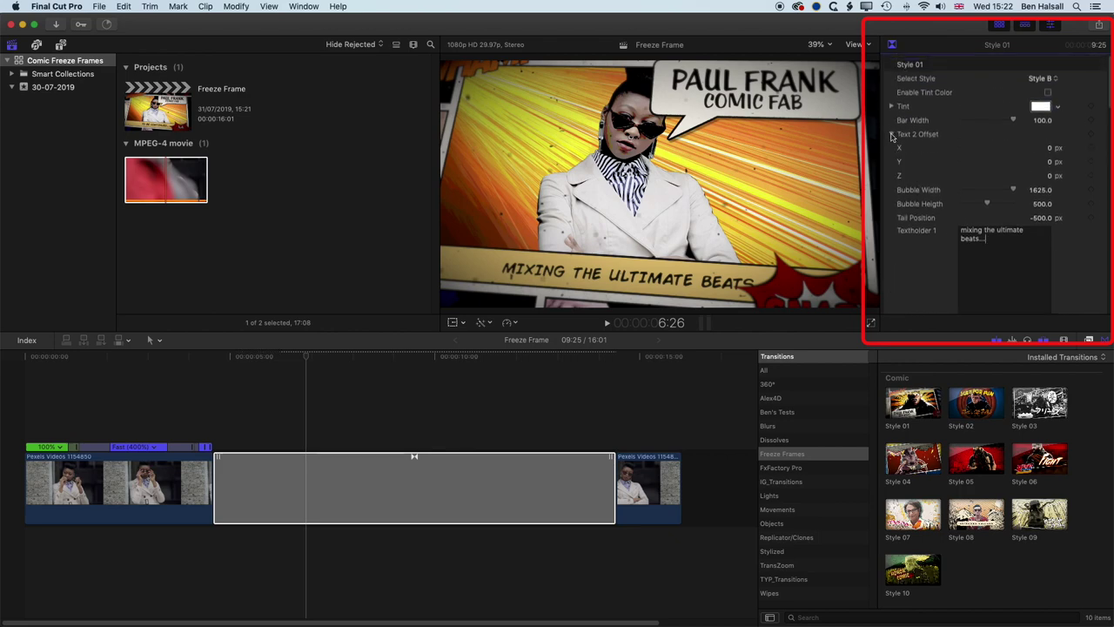
{"action": "left_click", "coordinate": [891, 134]}
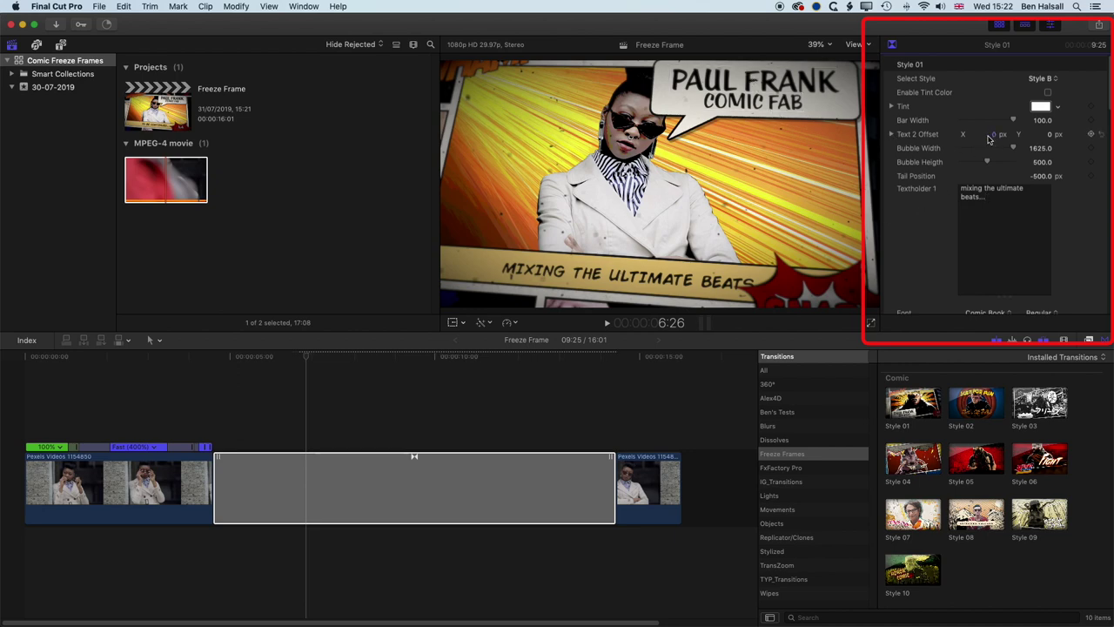
{"action": "left_click_drag", "start_coordinate": [994, 140], "coordinate": [986, 218]}
{"action": "scroll", "coordinate": [985, 218], "scroll_direction": "down", "scroll_amount": 5}
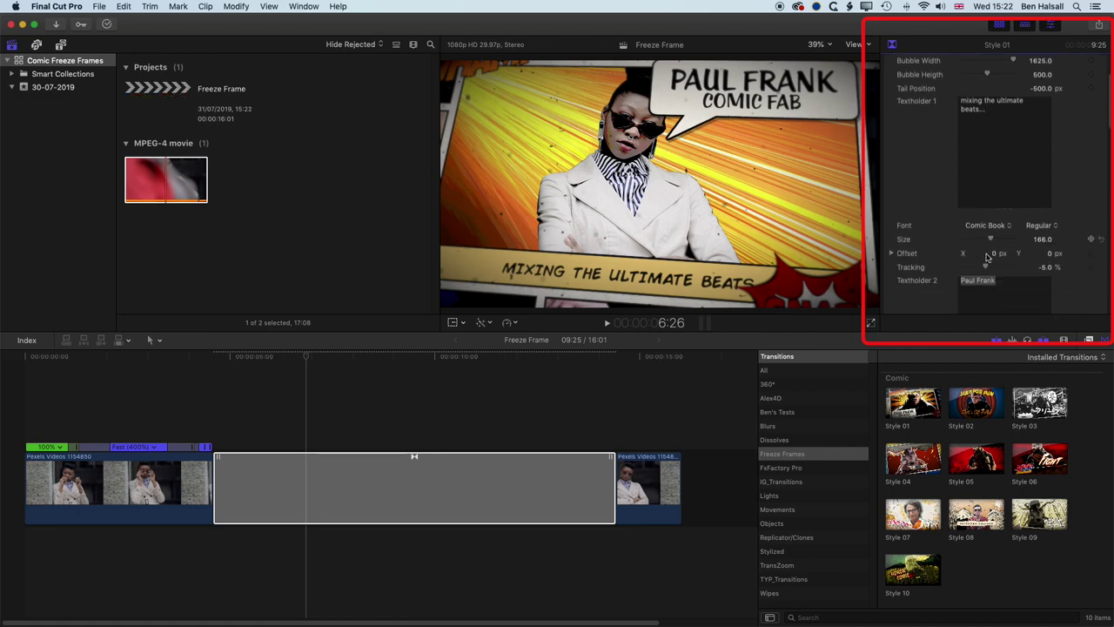
{"action": "left_click_drag", "start_coordinate": [995, 255], "coordinate": [956, 255]}
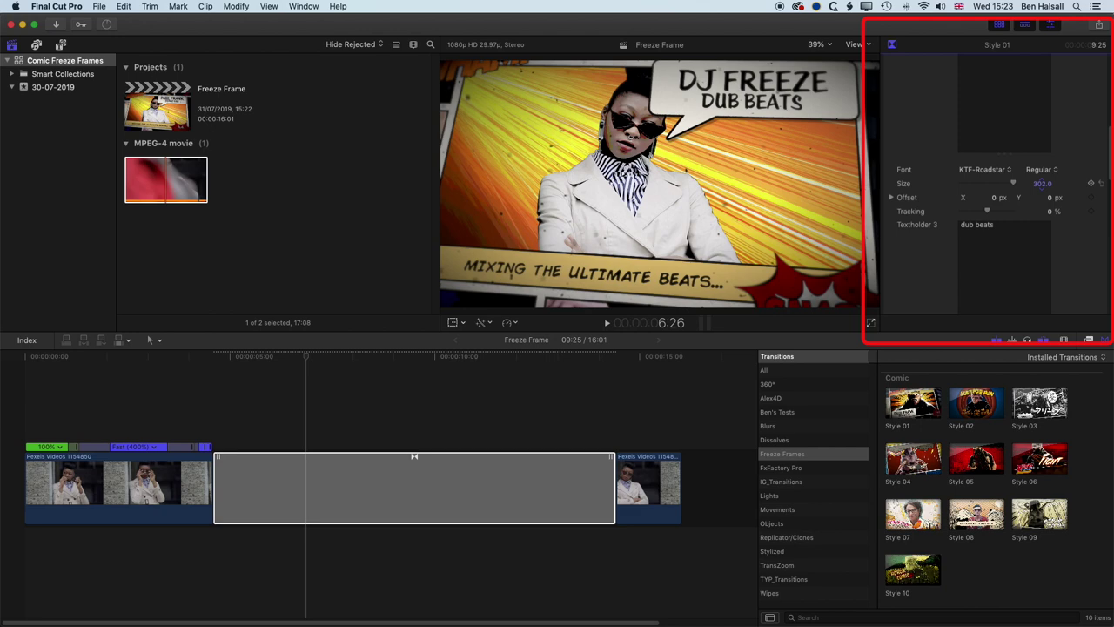
Adjust the Textholder 2 font size and set the size of the "Whamm!" caption in Textholder 4 to 346.
{"action": "mouse_move", "coordinate": [1042, 184]}
{"action": "left_mouse_down"}
{"action": "mouse_move", "coordinate": [1041, 170]}
{"action": "mouse_move", "coordinate": [1041, 192]}
{"action": "mouse_move", "coordinate": [1035, 183]}
{"action": "left_mouse_up"}
{"action": "scroll", "coordinate": [1073, 259], "scroll_direction": "down", "scroll_amount": 10}
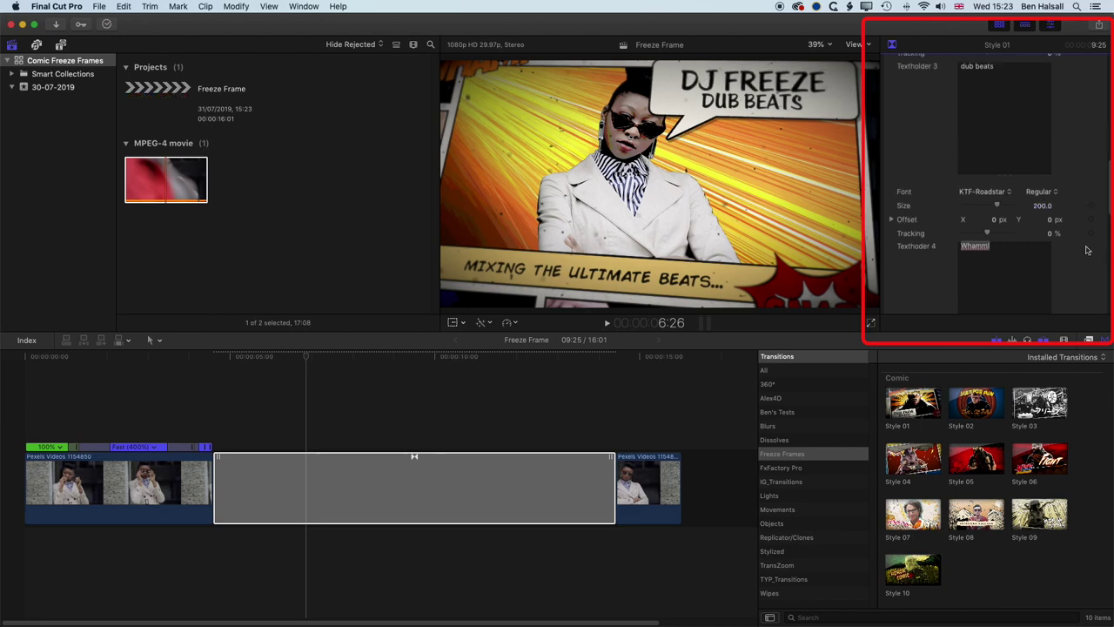
{"action": "scroll", "coordinate": [1060, 165], "scroll_direction": "up", "scroll_amount": 3}
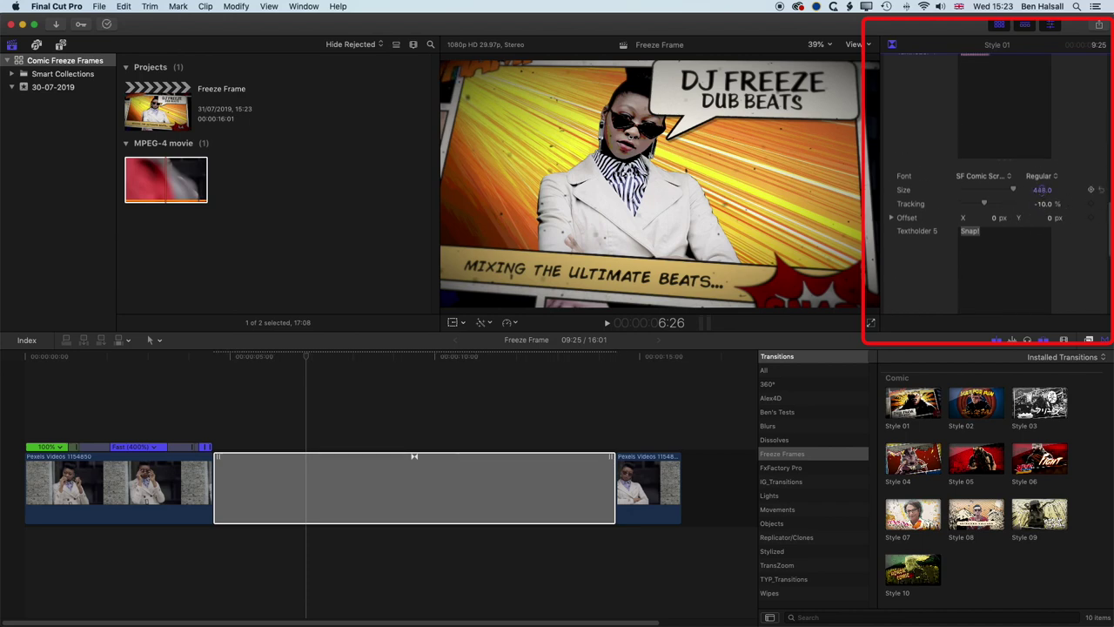
{"action": "left_click_drag", "start_coordinate": [1042, 190], "coordinate": [1042, 192]}
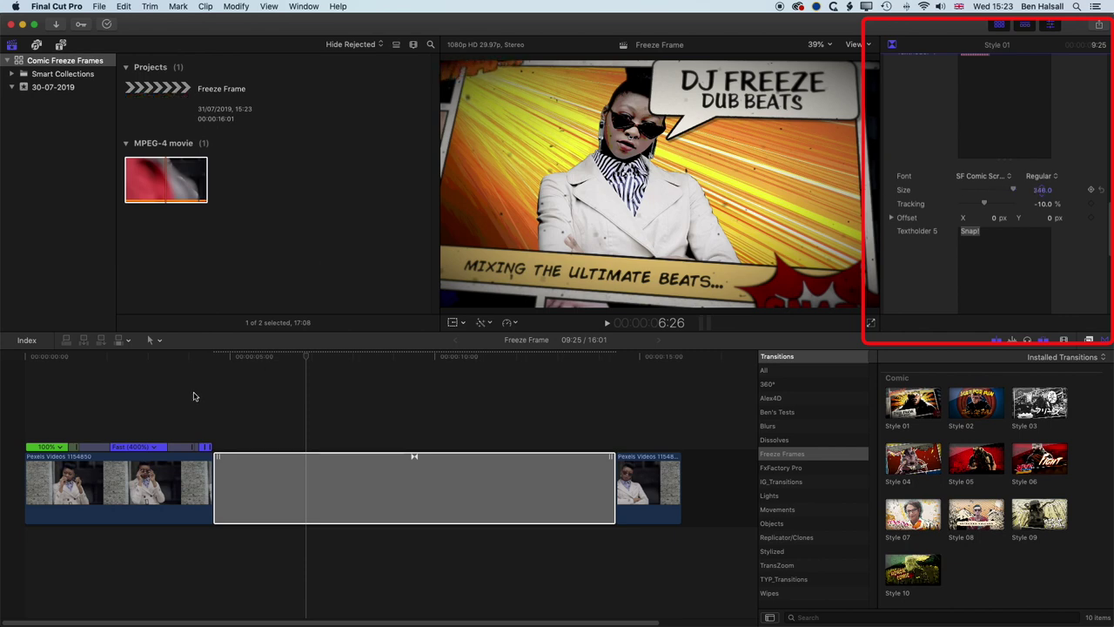
Check the resized captions at about 9:07, review the remaining text and position settings, and play the edit from 3:18.
{"action": "left_click_drag", "start_coordinate": [262, 358], "coordinate": [404, 373]}
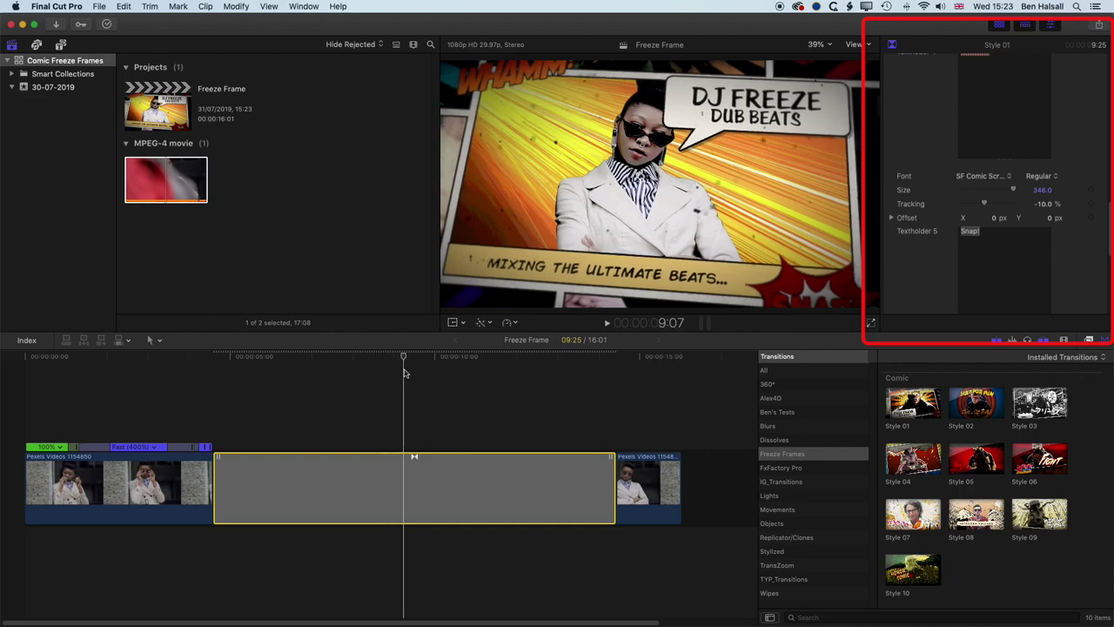
{"action": "scroll", "coordinate": [997, 208], "scroll_direction": "down", "scroll_amount": 5}
{"action": "scroll", "coordinate": [998, 208], "scroll_direction": "up", "scroll_amount": 3}
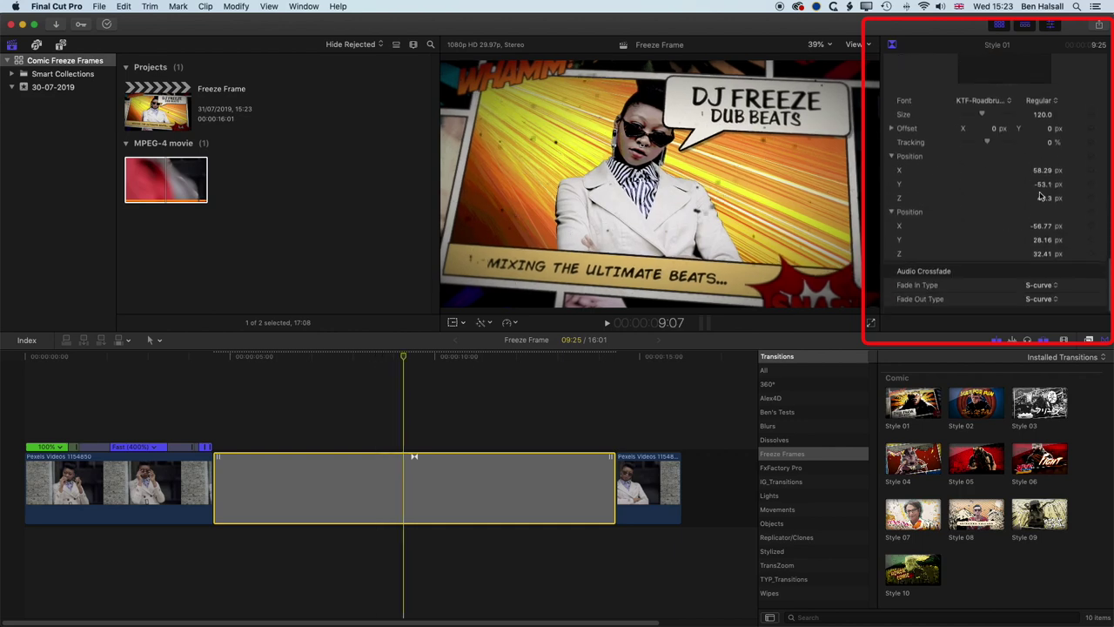
{"action": "scroll", "coordinate": [997, 208], "scroll_direction": "up", "scroll_amount": 1}
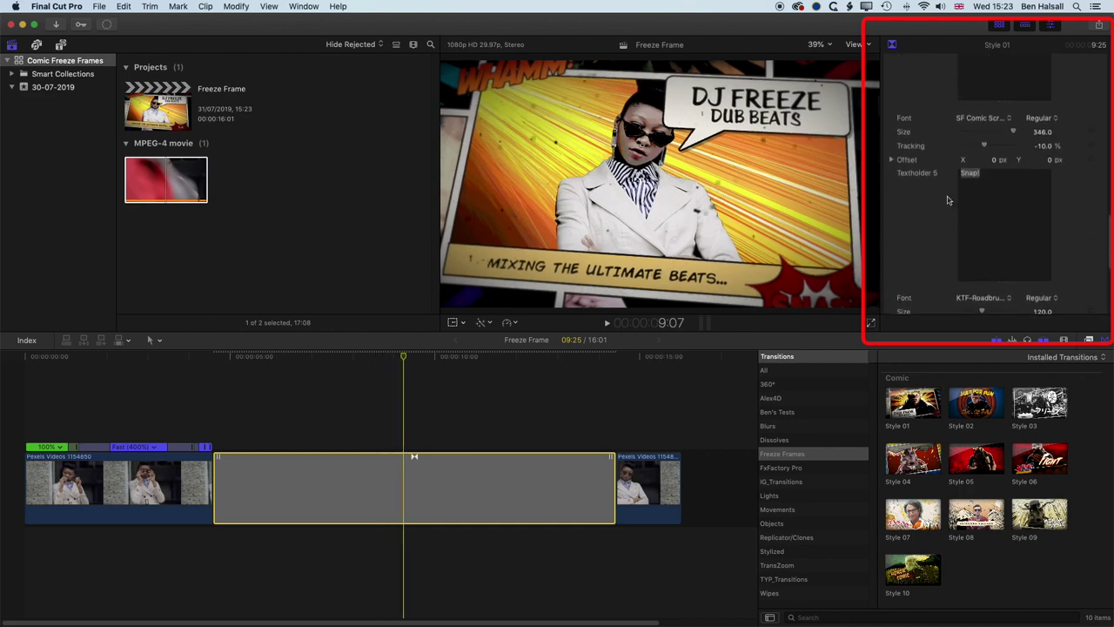
{"action": "left_click", "coordinate": [173, 357]}
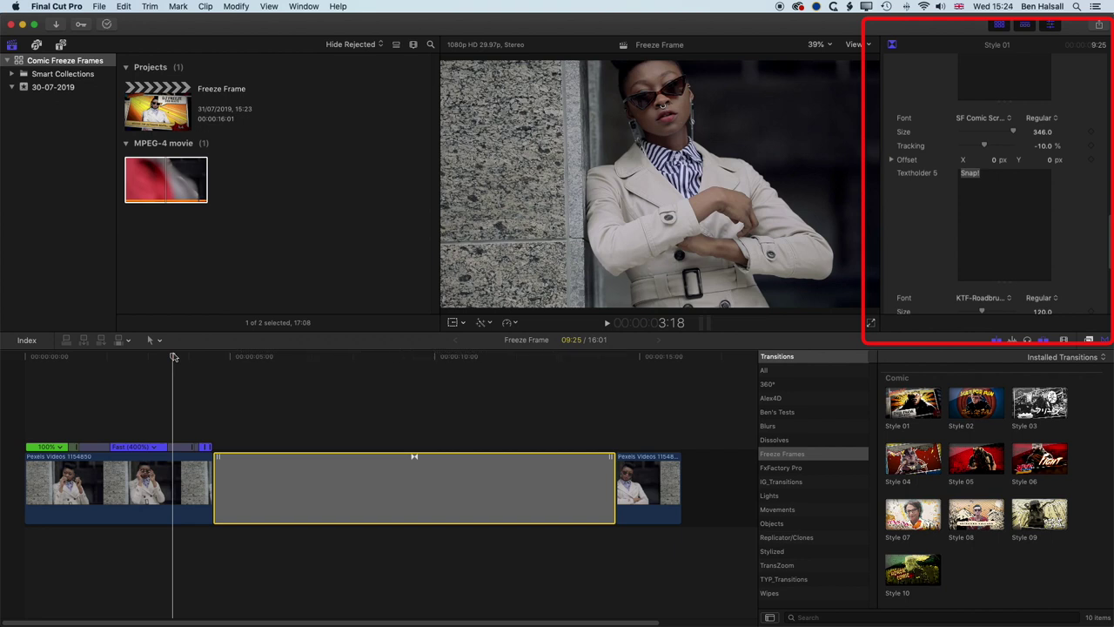
{"action": "key", "text": "space"}
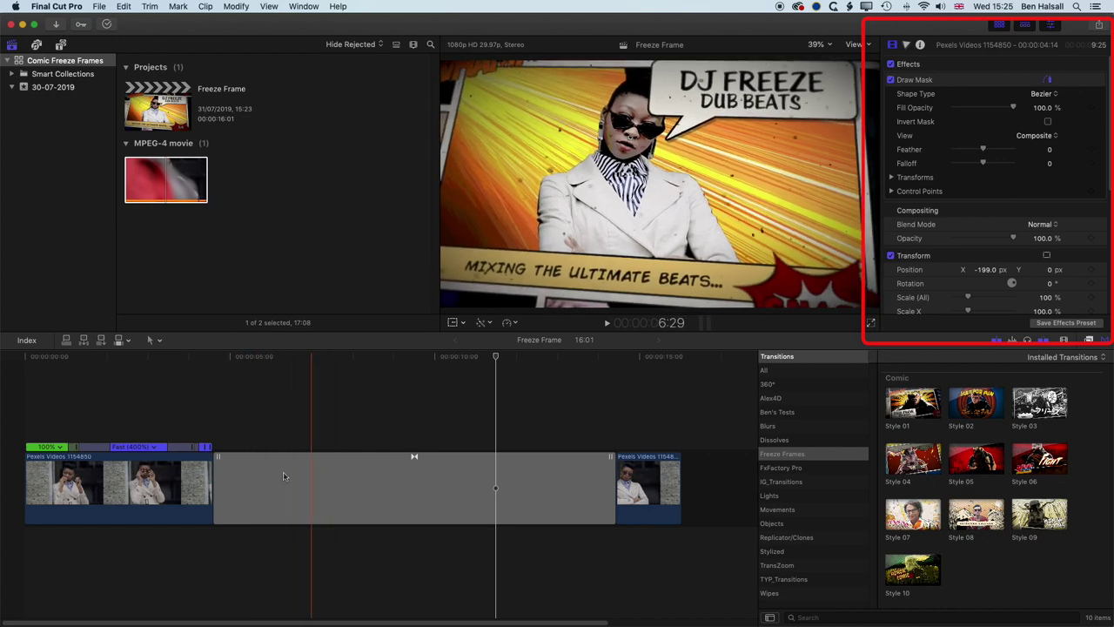
Duplicate the whole edit, including its clips and transition, at the end of the timeline.
{"action": "left_click_drag", "start_coordinate": [132, 424], "coordinate": [691, 577]}
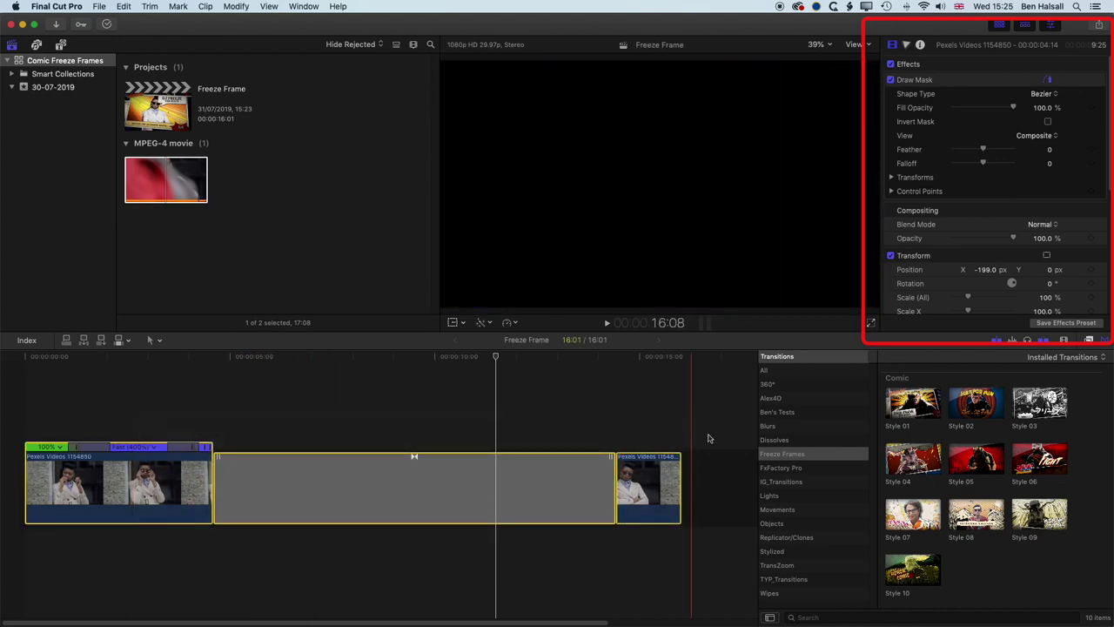
{"action": "left_click", "coordinate": [685, 358]}
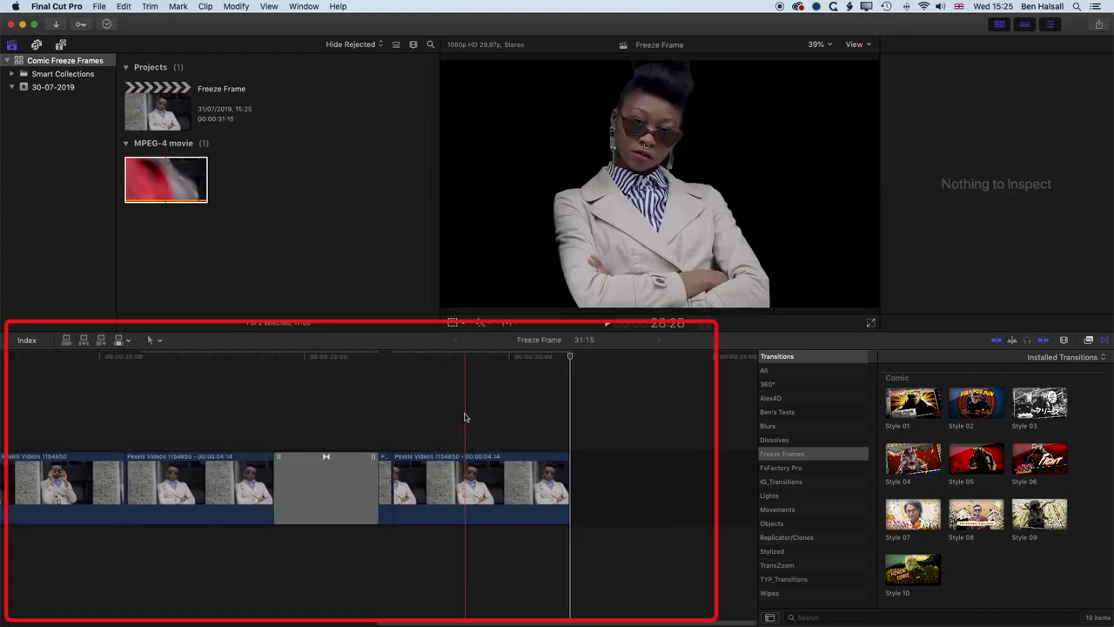
{"action": "key", "text": "super+minus"}
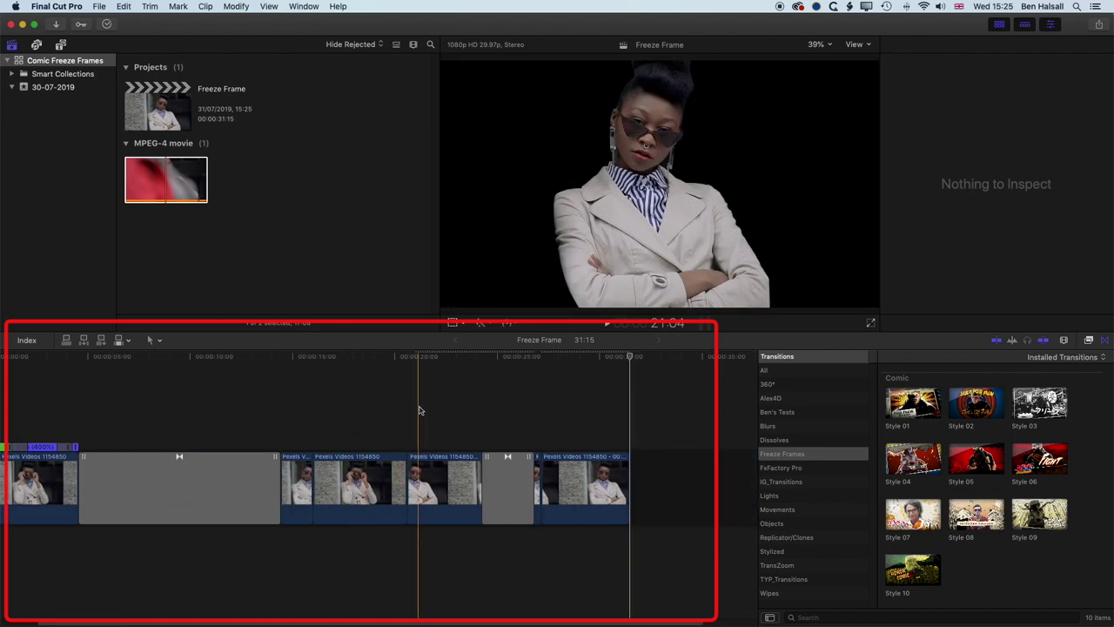
Delete the Style 01 transition from the duplicated section and move the short live clip behind the second freeze frame.
{"action": "left_click", "coordinate": [502, 477]}
{"action": "key", "text": "super+4"}
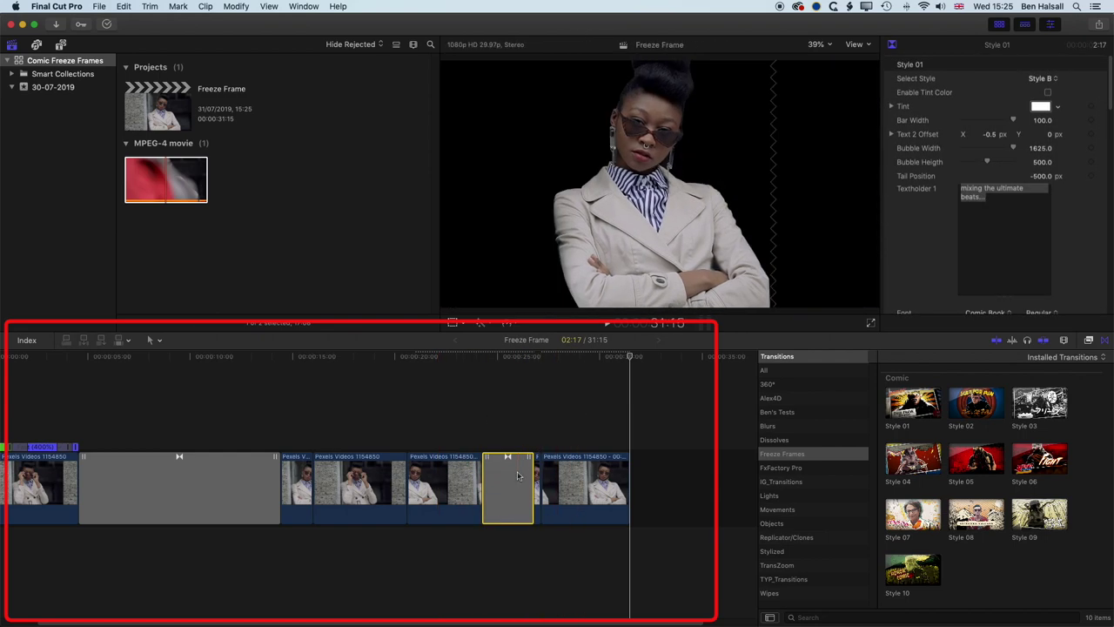
{"action": "key", "text": "Delete"}
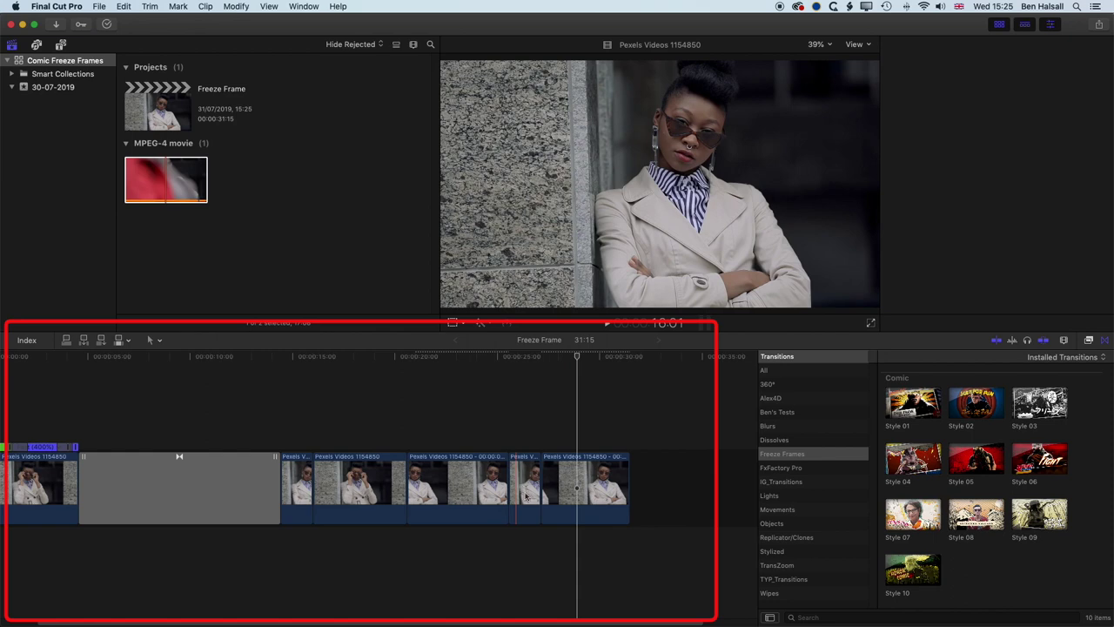
{"action": "left_click", "coordinate": [526, 493]}
{"action": "left_click_drag", "start_coordinate": [525, 487], "coordinate": [614, 488]}
Apply the Style 03 transition across the cut between the two duplicated freeze frames and play into its opening.
{"action": "key", "text": "space"}
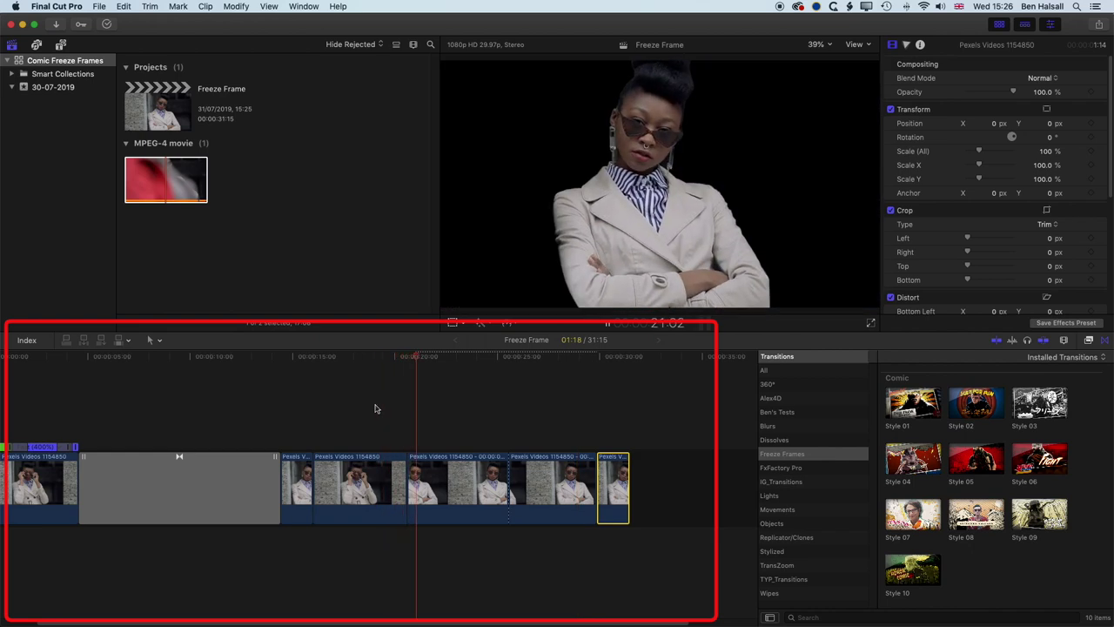
{"action": "left_click_drag", "start_coordinate": [449, 359], "coordinate": [509, 359]}
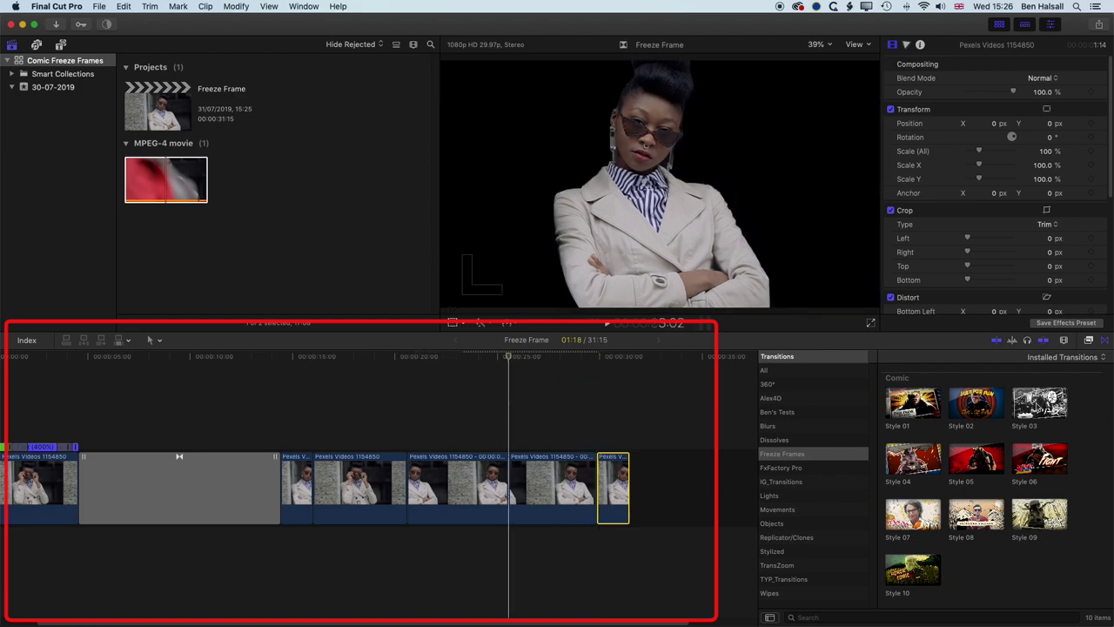
{"action": "left_click_drag", "start_coordinate": [1038, 406], "coordinate": [408, 438]}
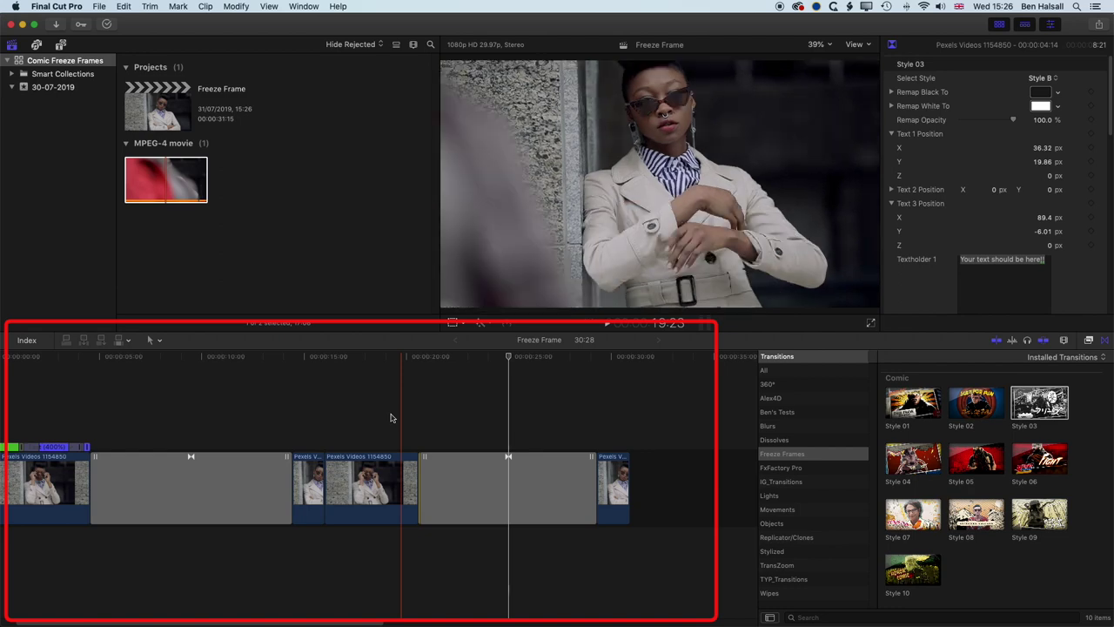
{"action": "key", "text": "space"}
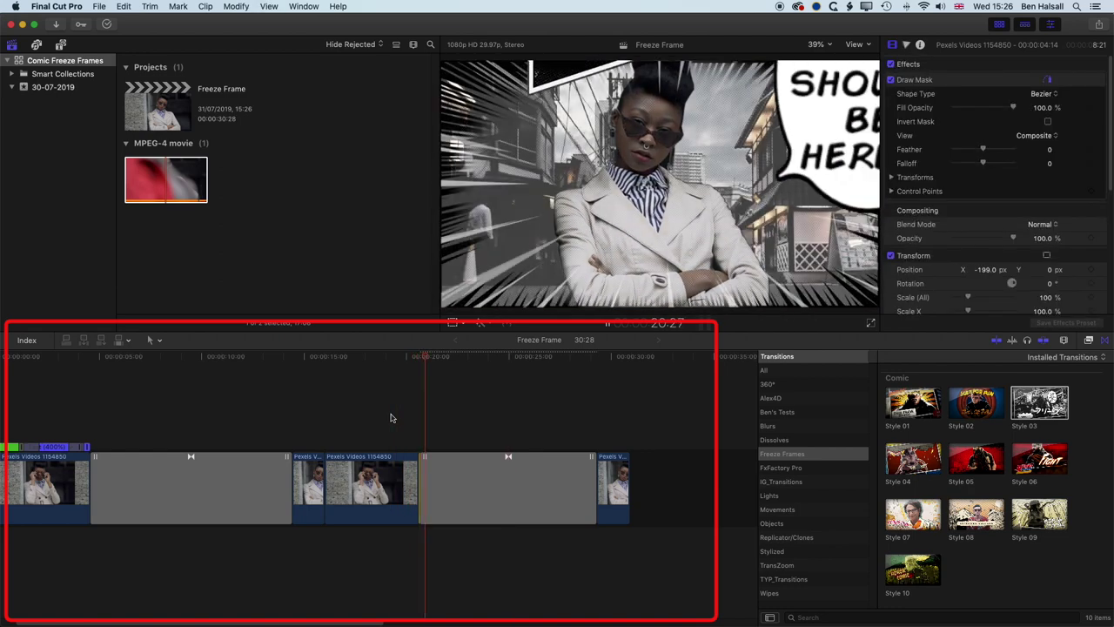
{"action": "key", "text": "space"}
Delete the thin sliver of freeze frame left between the live clip and the start of the Style 03 transition.
{"action": "key", "text": "super+="}
{"action": "key", "text": "super+equal"}
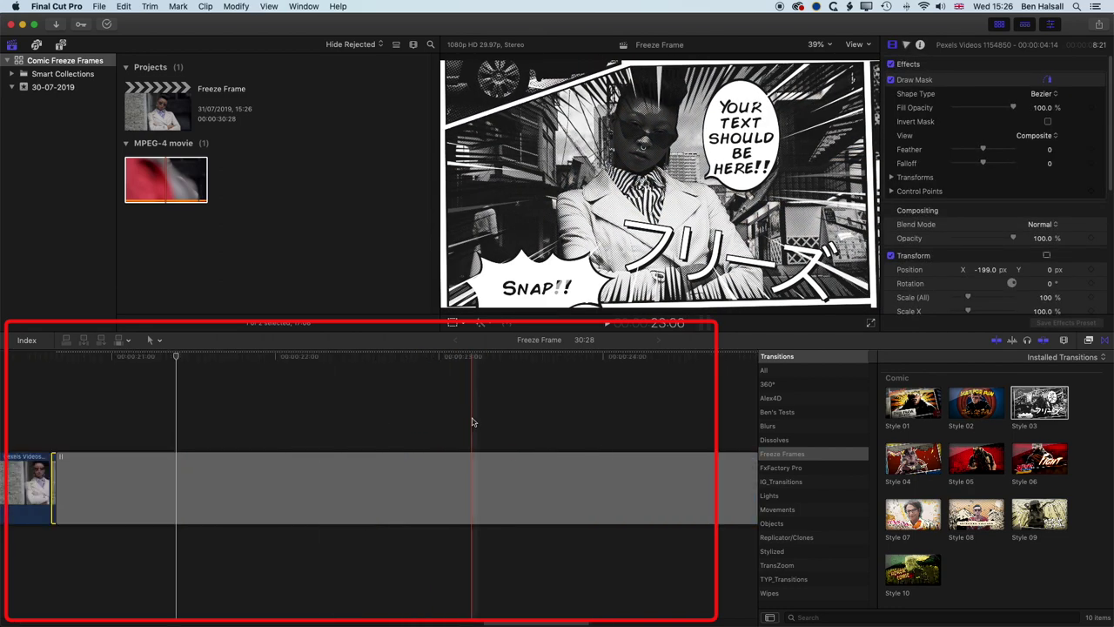
{"action": "left_click", "coordinate": [56, 358]}
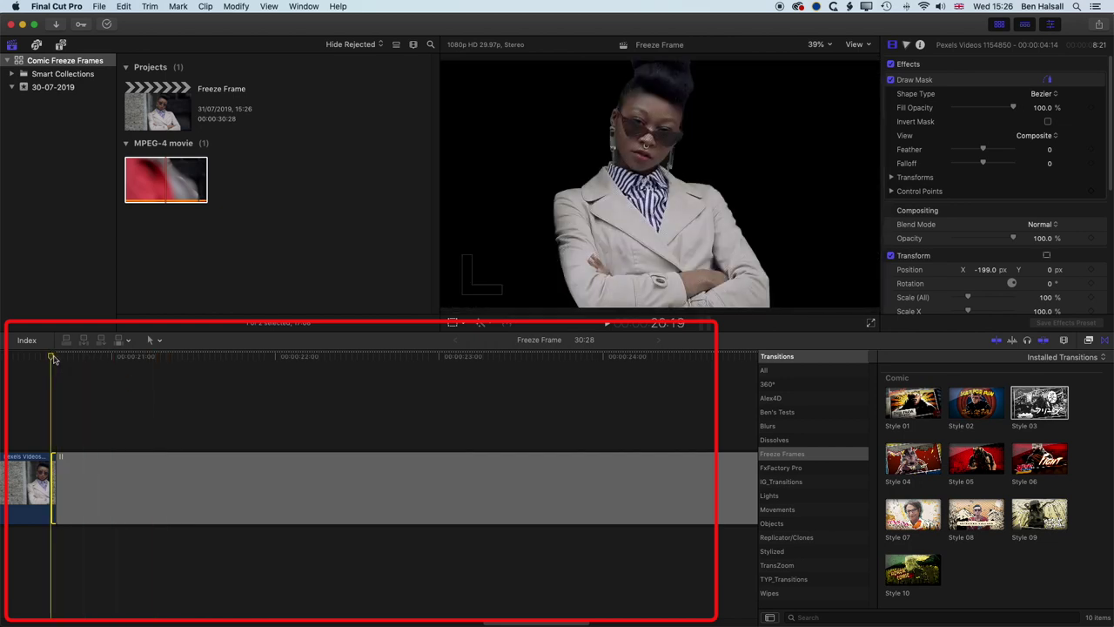
{"action": "key", "text": "c"}
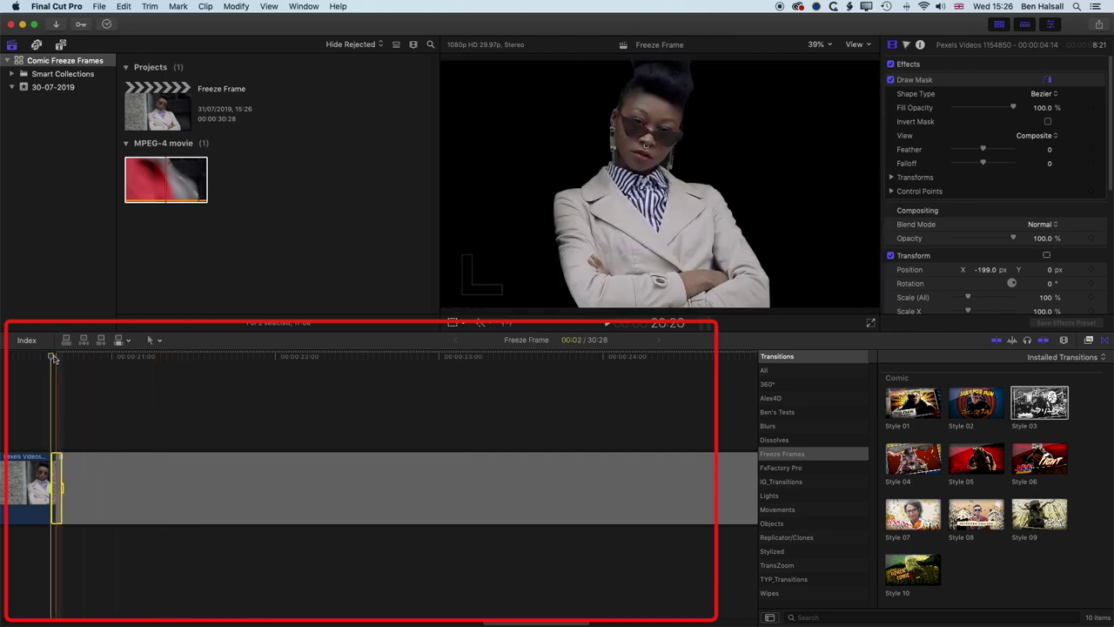
{"action": "left_click", "coordinate": [51, 357]}
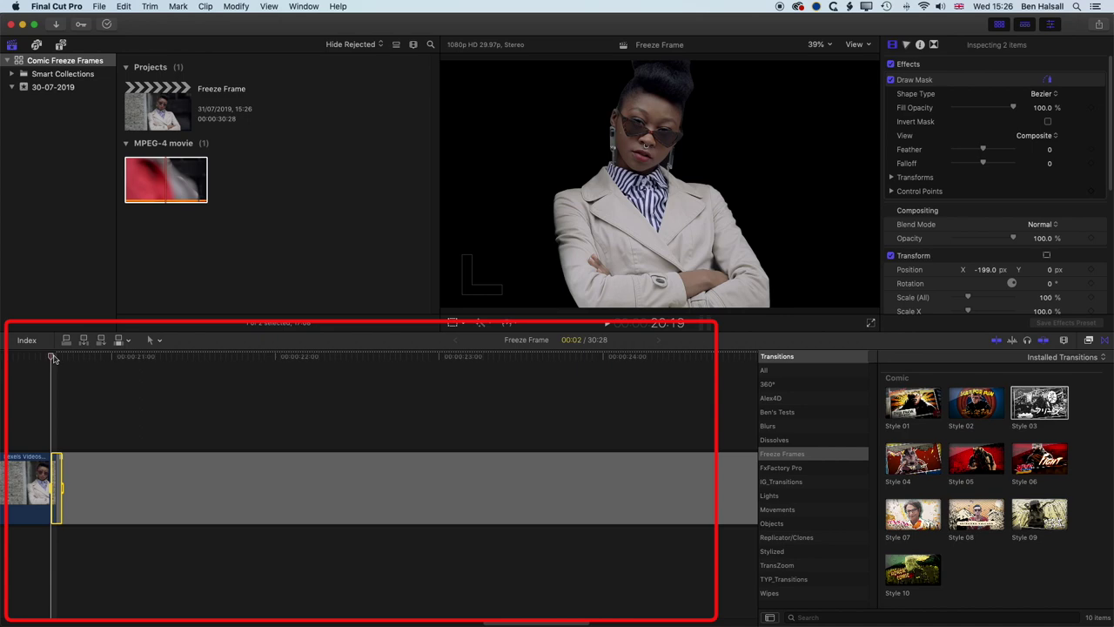
{"action": "key", "text": "Delete"}
Play the Style 03 transition, select it and park the playhead at 24:29 to preview its comic panel.
{"action": "key", "text": "super+minus"}
{"action": "key", "text": "super+minus"}
{"action": "key", "text": "space"}
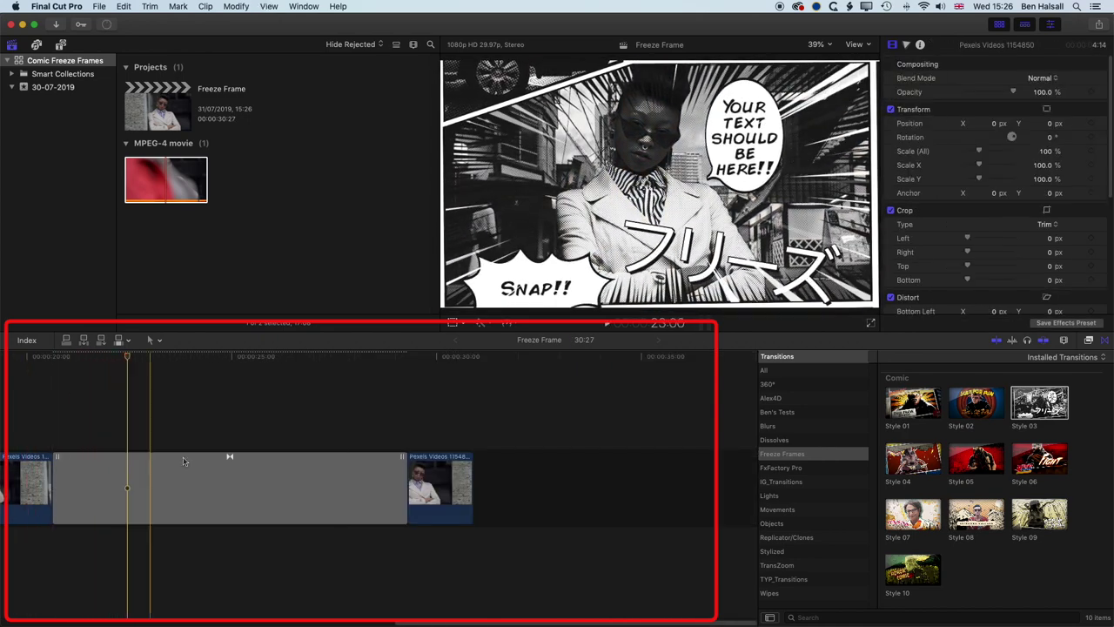
{"action": "key", "text": "space"}
{"action": "left_click", "coordinate": [232, 494]}
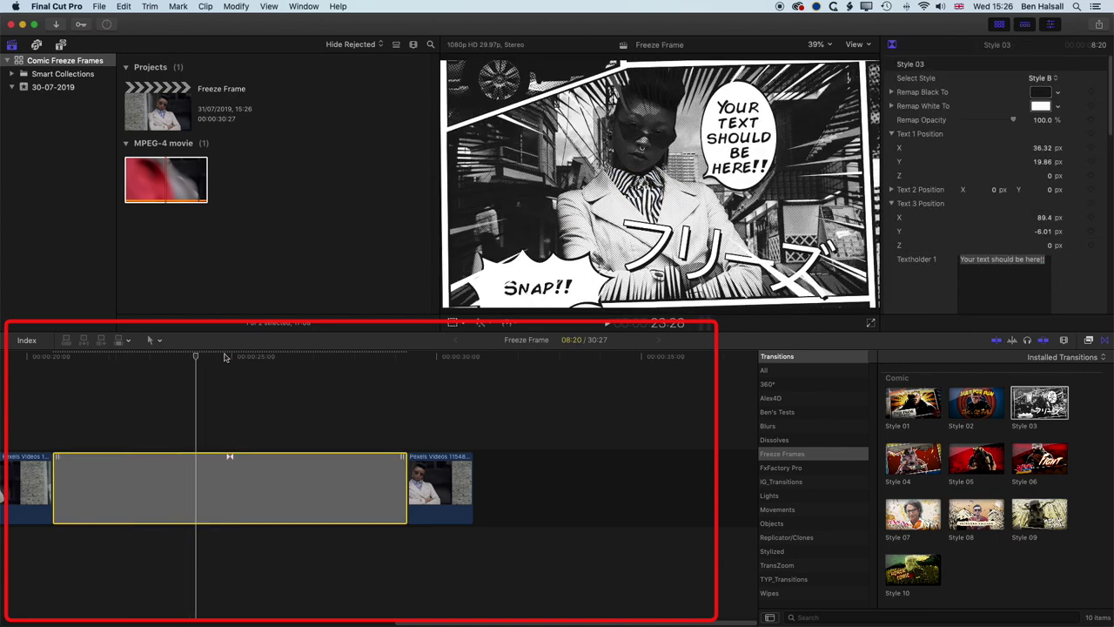
{"action": "left_click", "coordinate": [229, 357]}
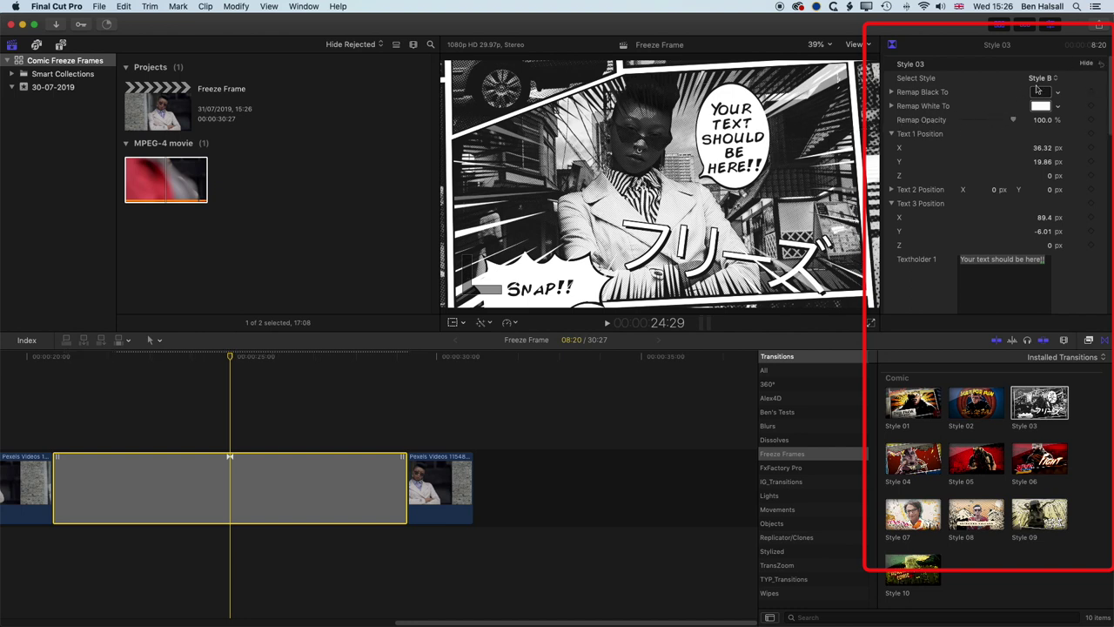
Remap the Style 03 transition's black to orange and its white to yellow using the saved colour swatches.
{"action": "left_click", "coordinate": [1040, 92]}
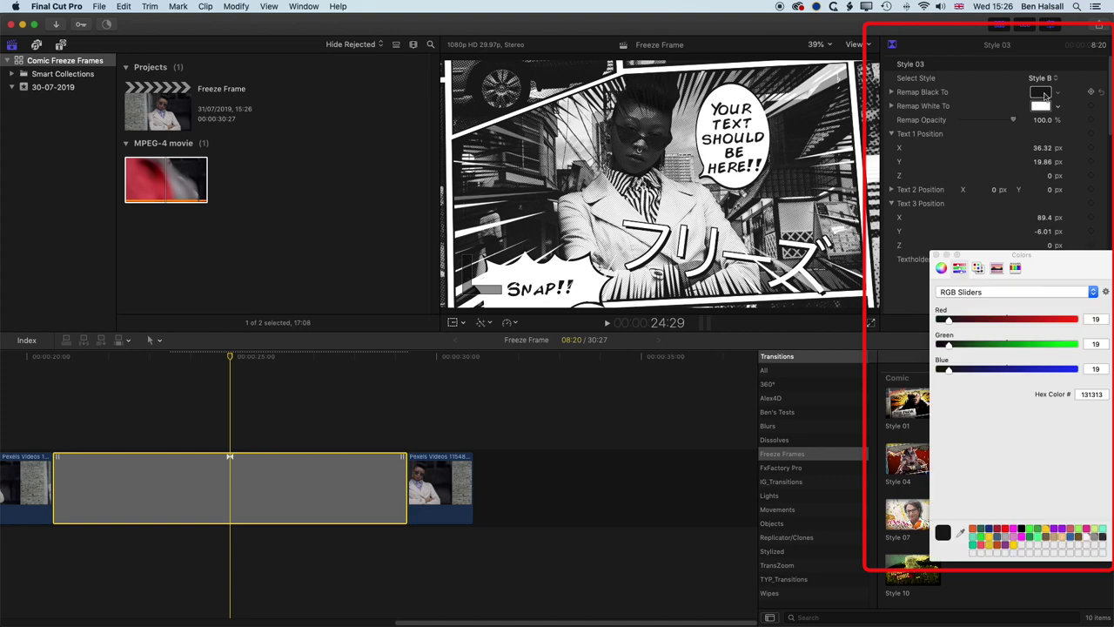
{"action": "left_click", "coordinate": [998, 546]}
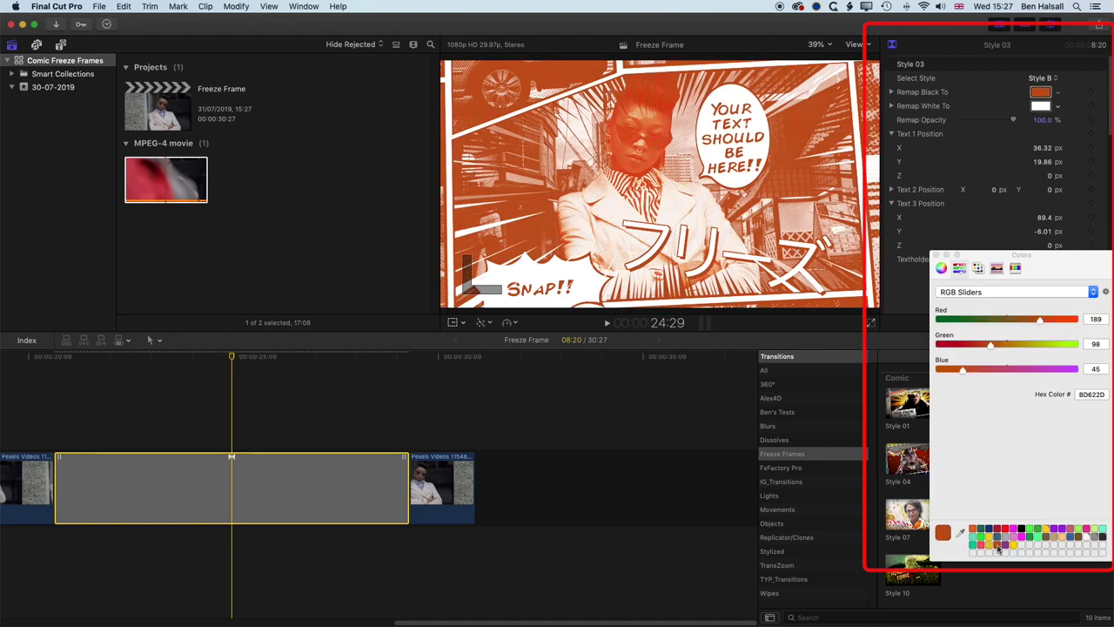
{"action": "left_click", "coordinate": [1041, 107]}
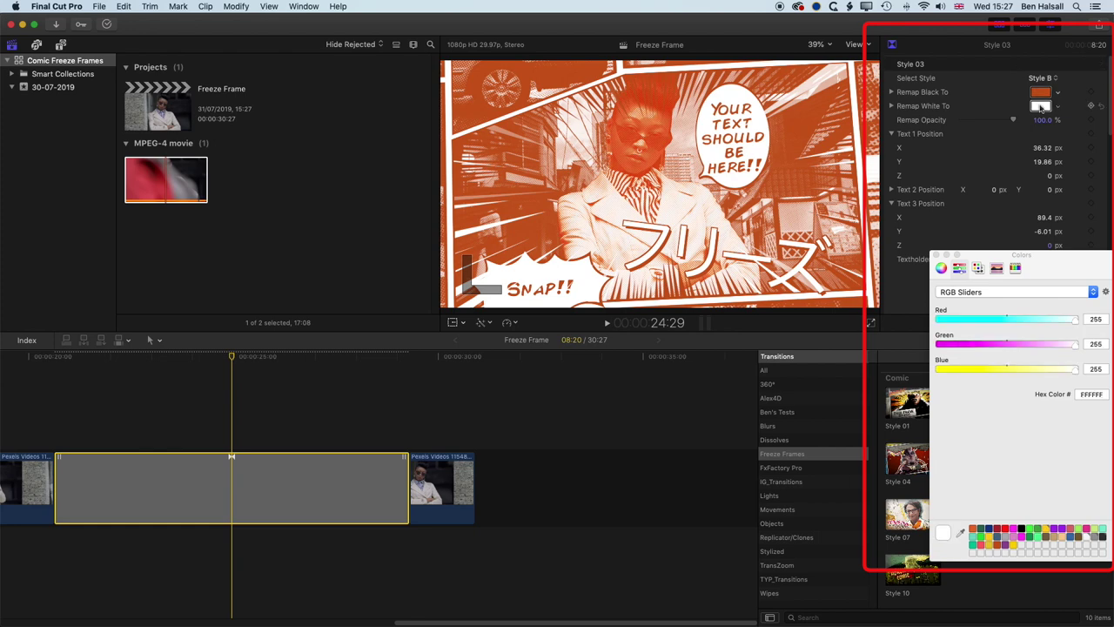
{"action": "left_click", "coordinate": [1013, 545]}
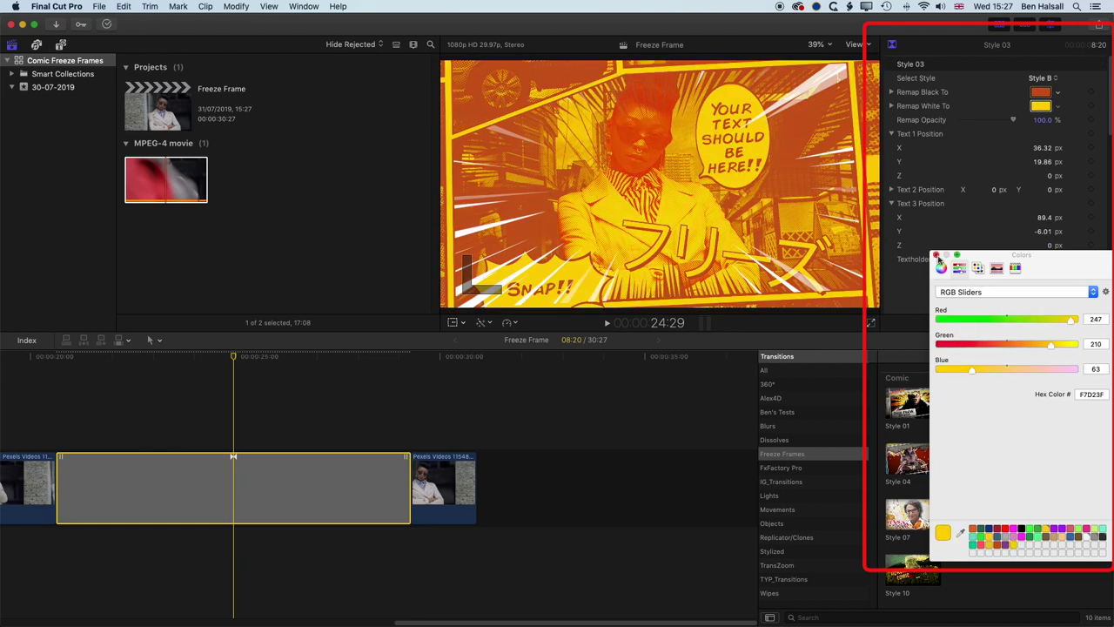
{"action": "left_click", "coordinate": [936, 256]}
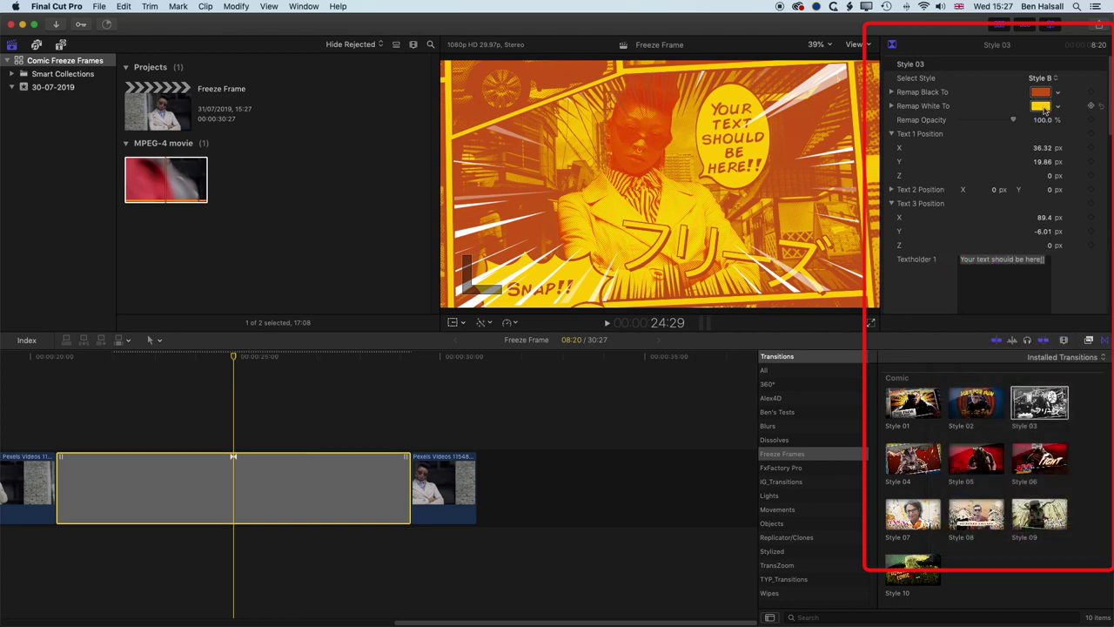
Set the Remap White To colour of the Style 03 transition to a pale mint green.
{"action": "left_click", "coordinate": [1058, 107]}
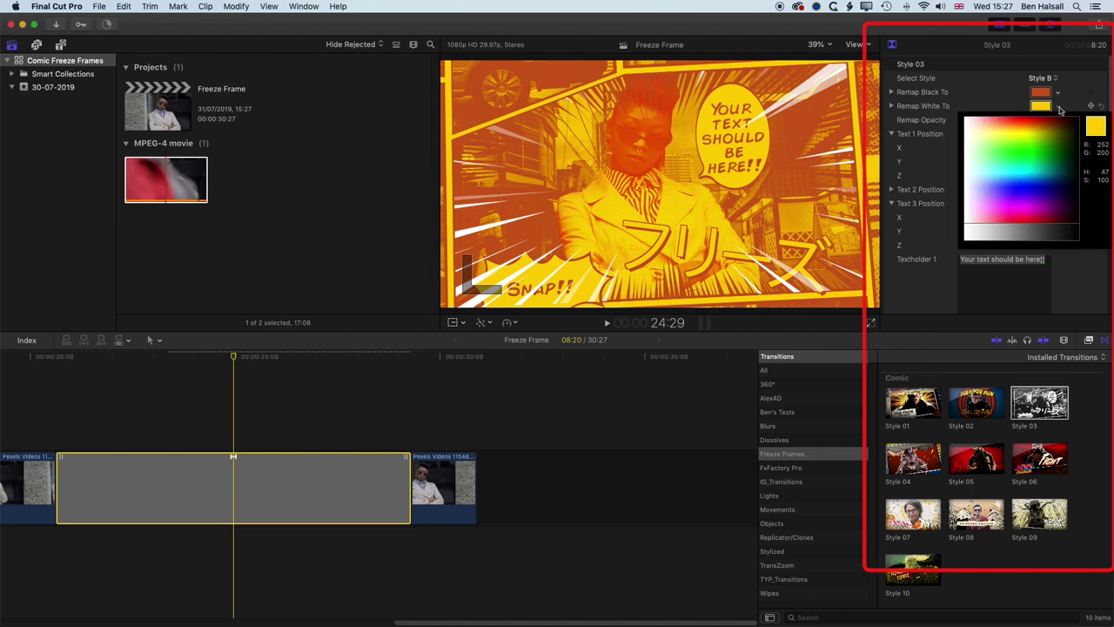
{"action": "left_click_drag", "start_coordinate": [1047, 159], "coordinate": [981, 160]}
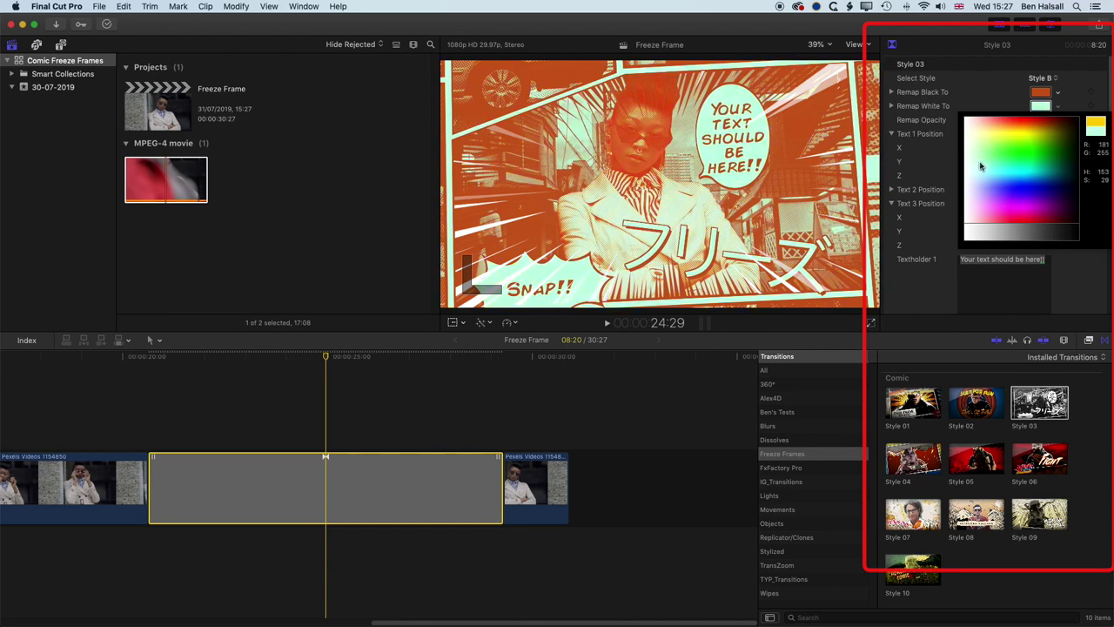
{"action": "left_click_drag", "start_coordinate": [980, 166], "coordinate": [980, 165]}
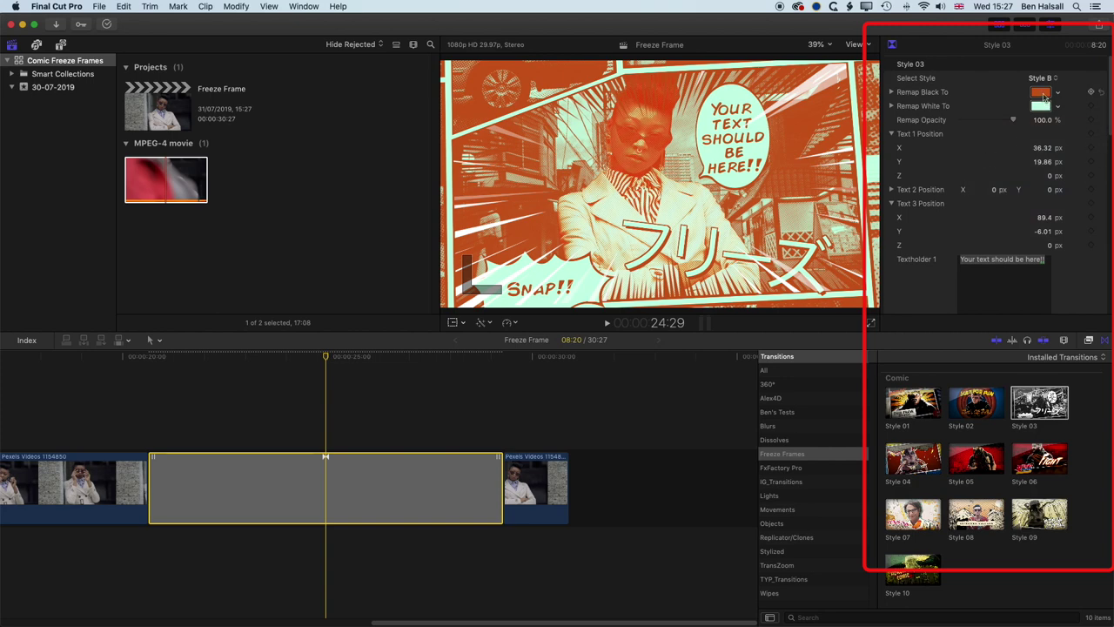
Set the Remap Black To colour of the Style 03 transition to brown and its Remap Opacity to 89.17%.
{"action": "left_click", "coordinate": [1040, 92]}
{"action": "left_click", "coordinate": [937, 256]}
{"action": "left_click", "coordinate": [1058, 93]}
{"action": "left_click_drag", "start_coordinate": [1061, 109], "coordinate": [1003, 124]}
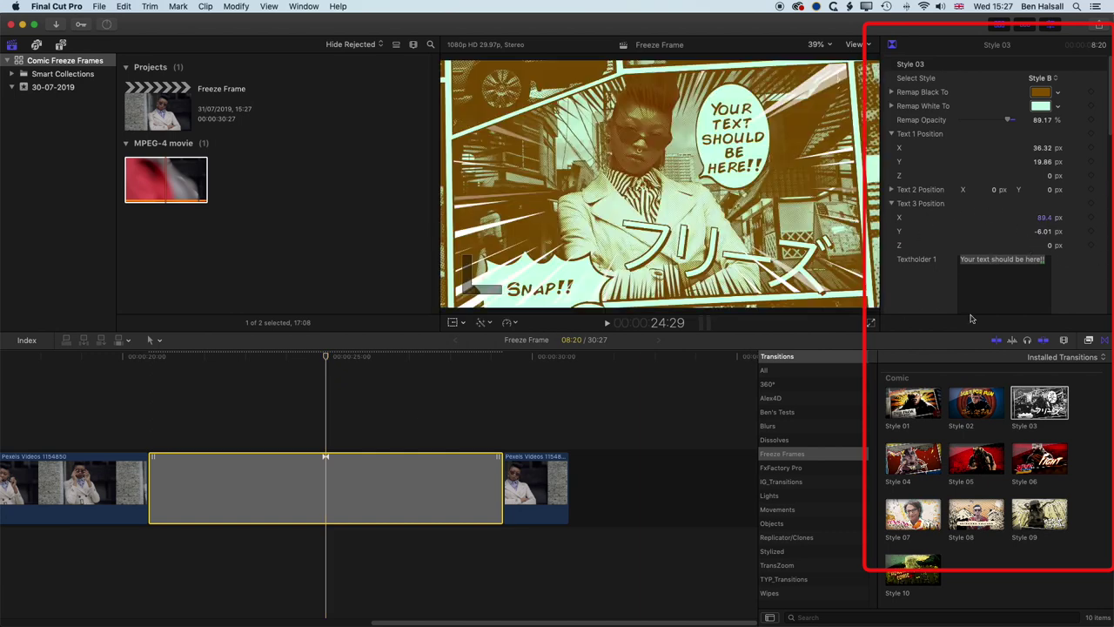
Play back the recoloured Style 03 transition and shorten it to a duration of 5:26.
{"action": "left_click", "coordinate": [75, 387]}
{"action": "key", "text": "space"}
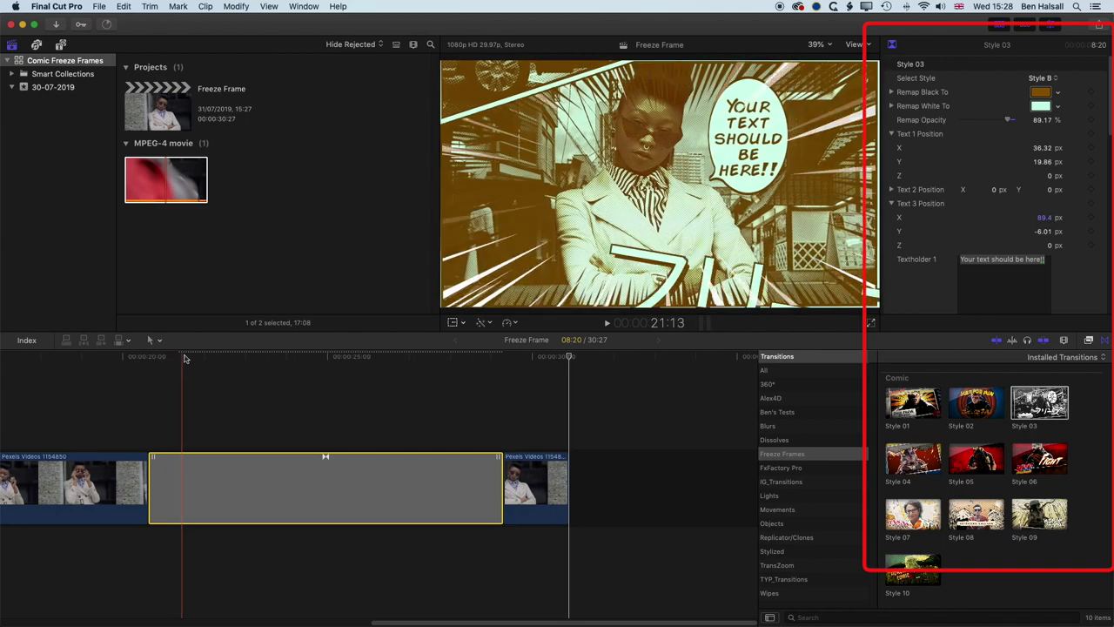
{"action": "left_click_drag", "start_coordinate": [152, 478], "coordinate": [244, 488]}
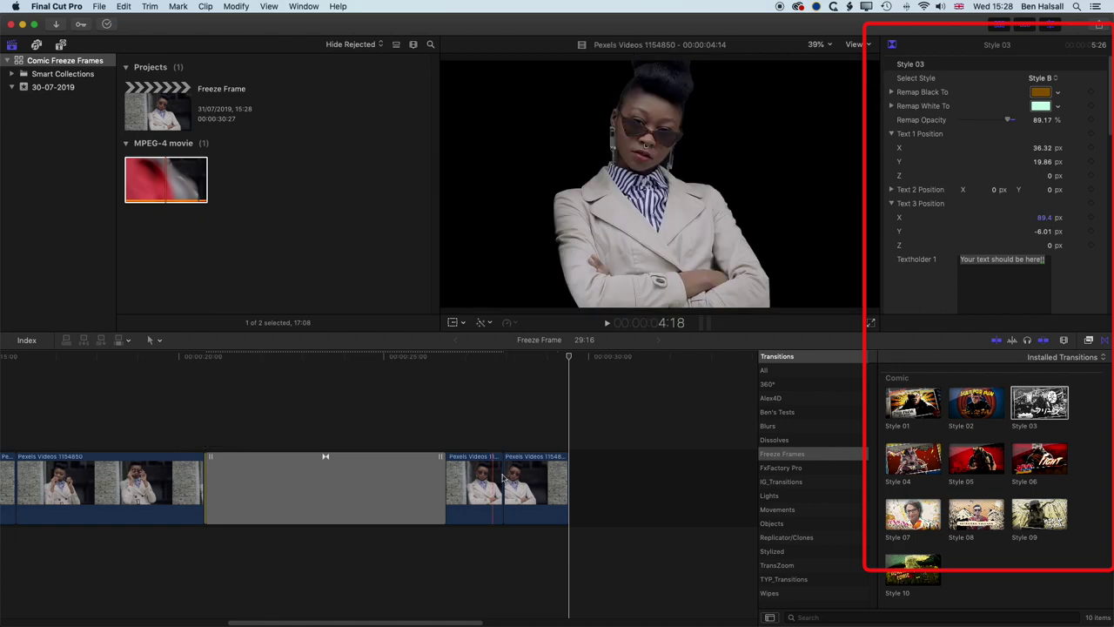
Trim off the excess masked freeze frame after the Style 03 transition and play back the lead-in to the transition.
{"action": "left_click", "coordinate": [501, 470]}
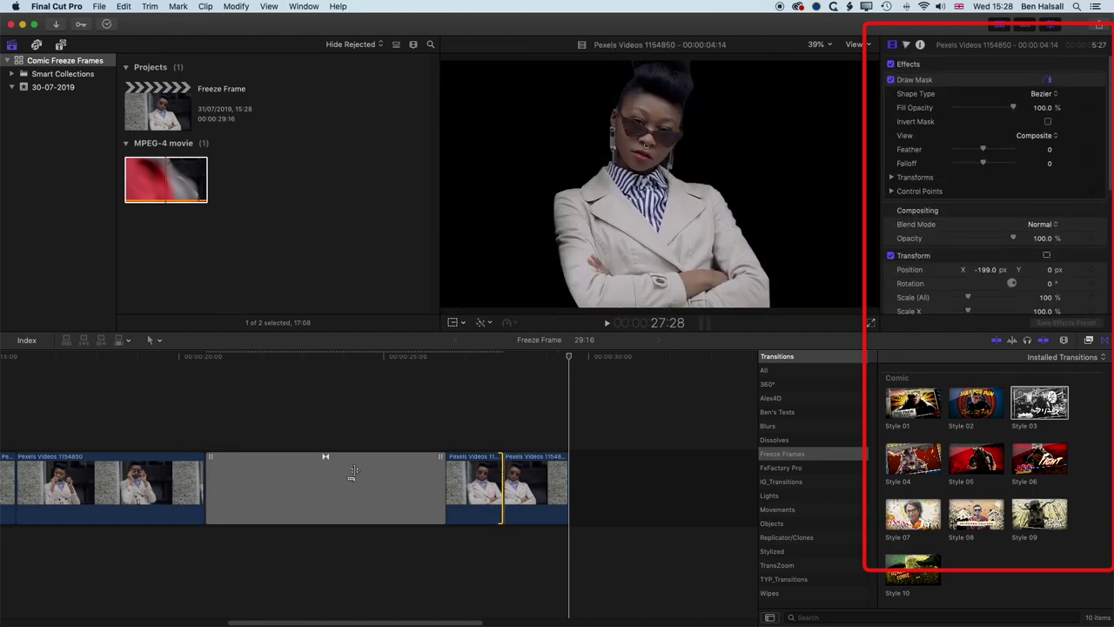
{"action": "key", "text": "Delete"}
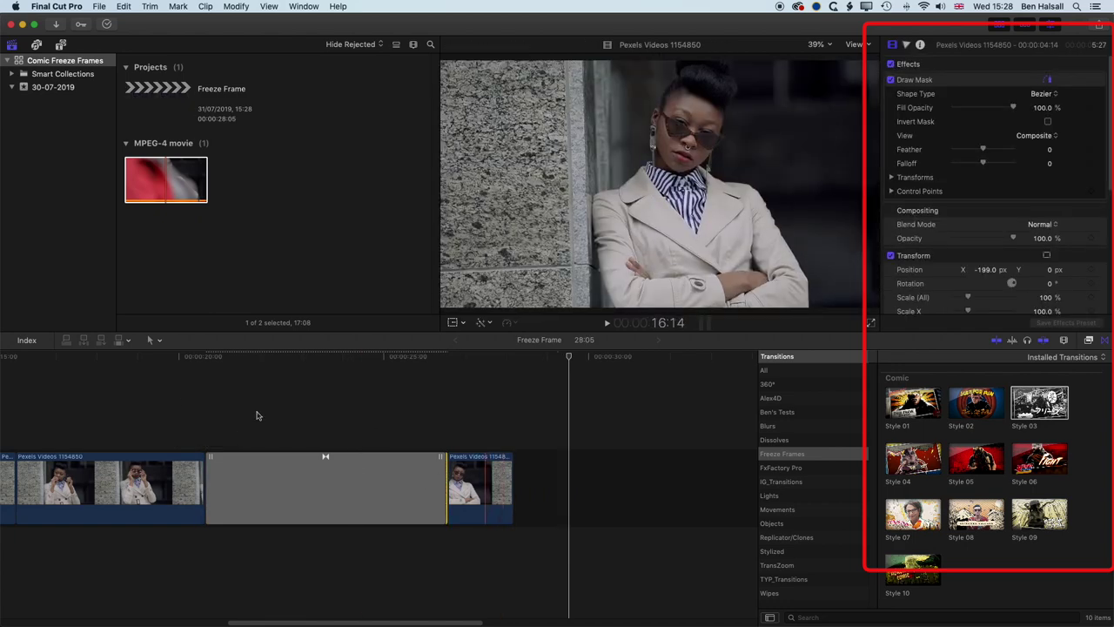
{"action": "key", "text": "space"}
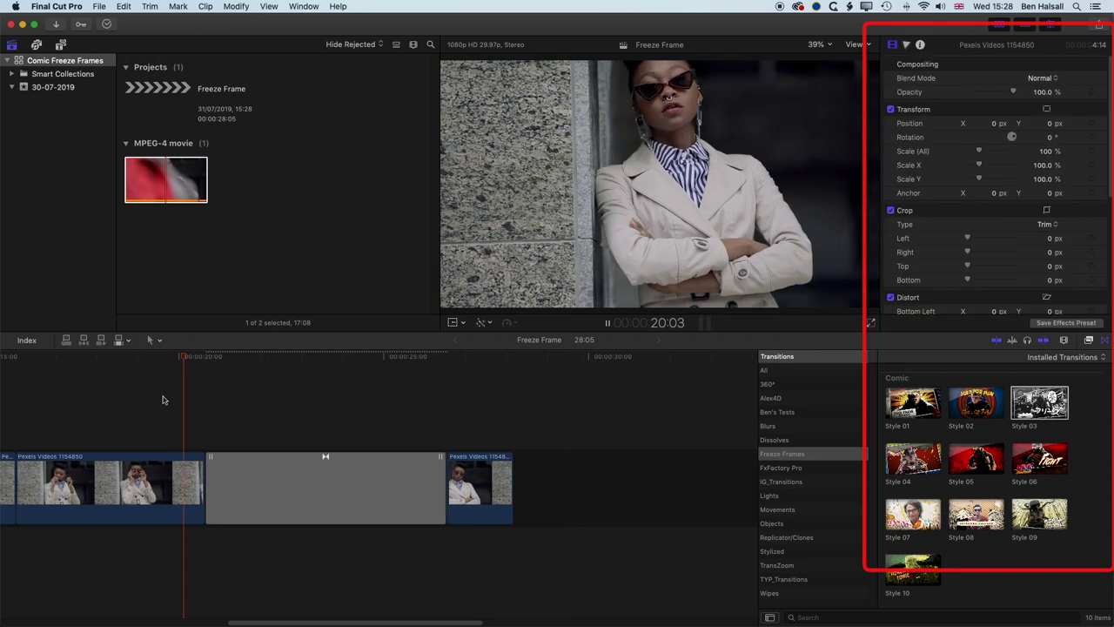
{"action": "key", "text": "space"}
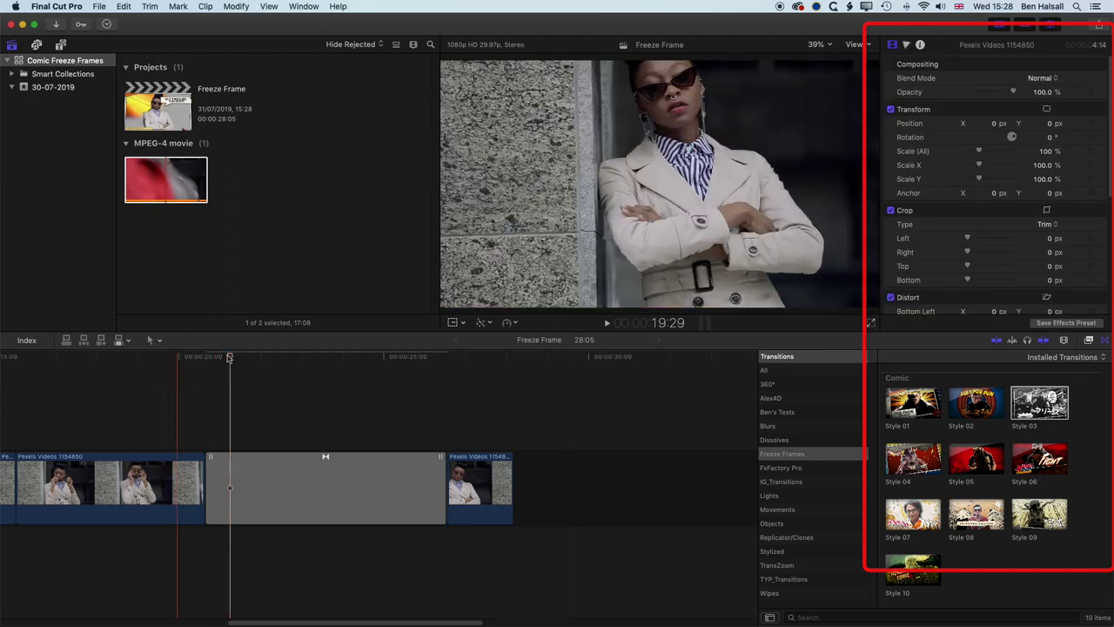
Remove the leftover one-frame slivers of the masked freeze frame at the start and end of the Style 03 transition.
{"action": "left_click_drag", "start_coordinate": [230, 358], "coordinate": [202, 359]}
{"action": "key", "text": "super+equal"}
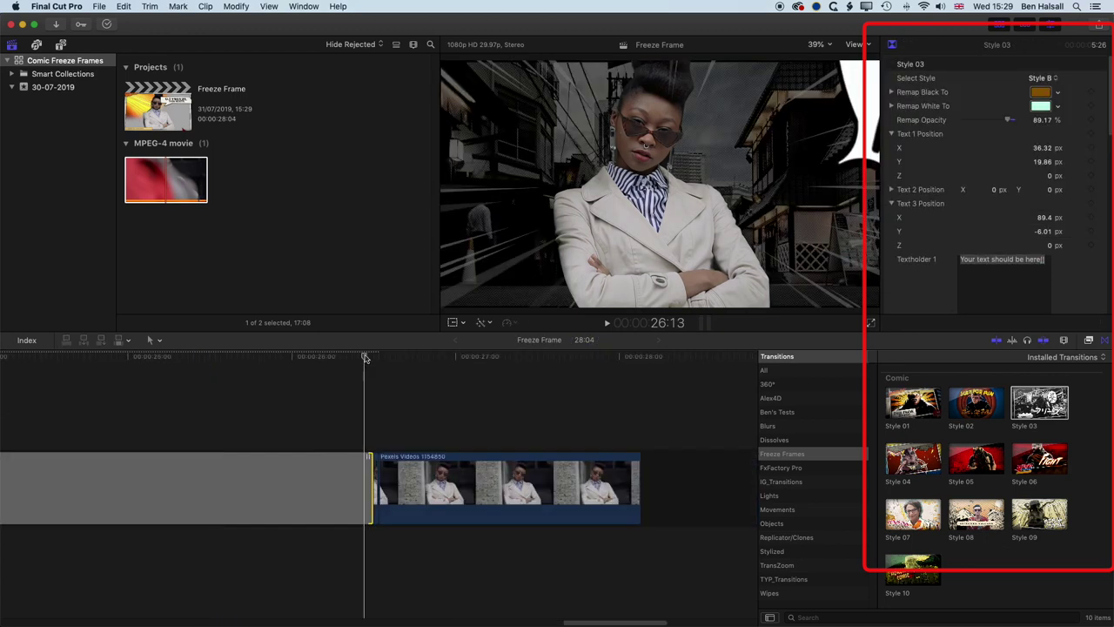
{"action": "left_click_drag", "start_coordinate": [368, 359], "coordinate": [375, 358]}
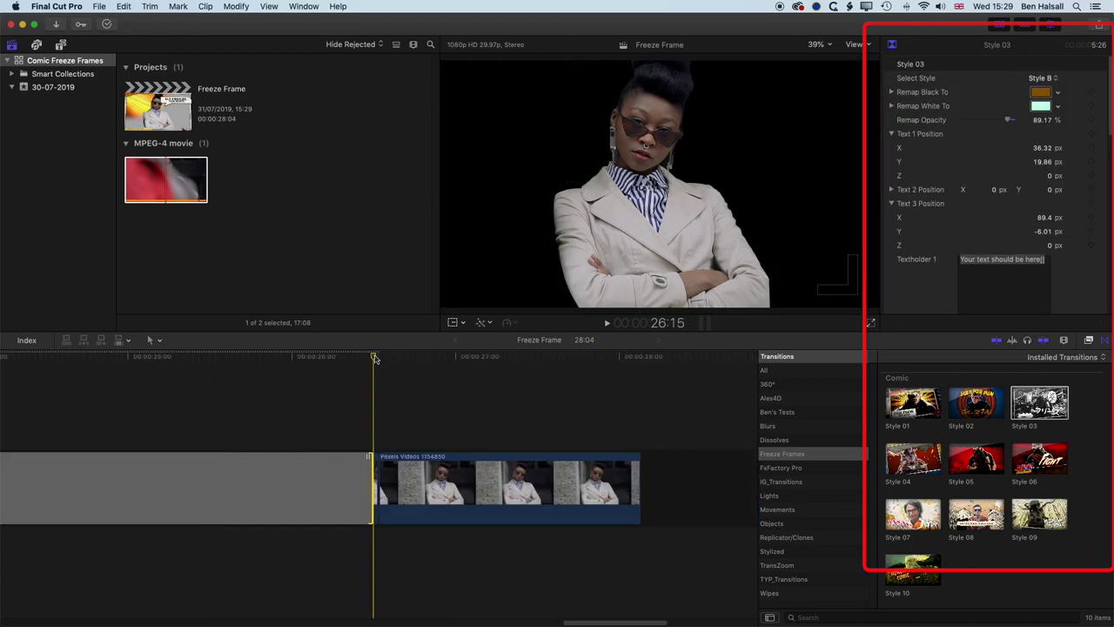
{"action": "key", "text": "alt+f"}
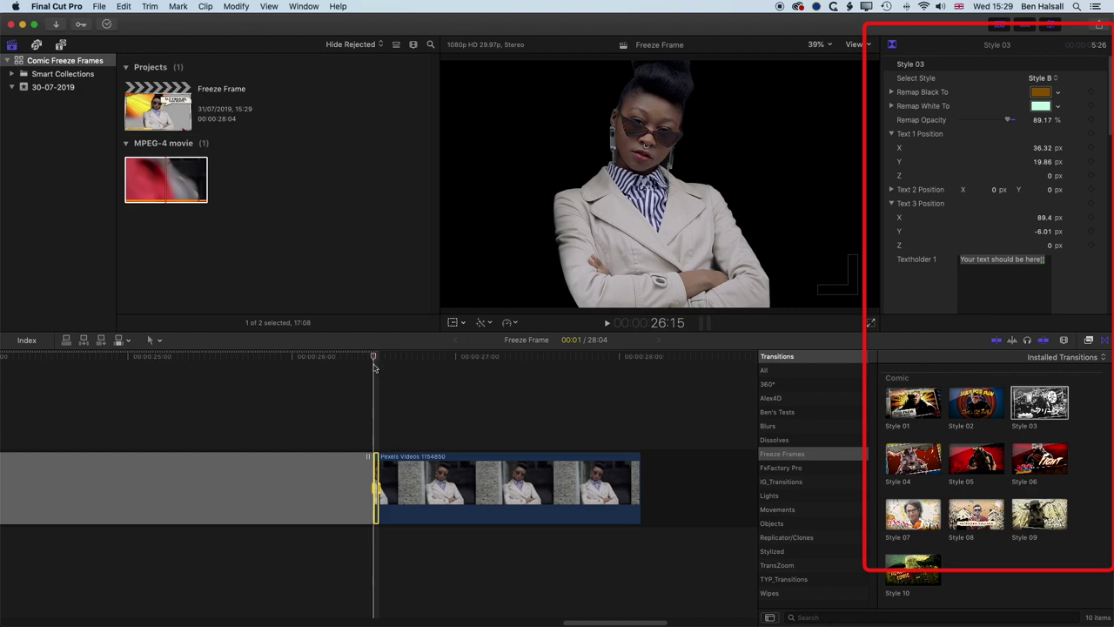
{"action": "key", "text": "BackSpace"}
Show the whole project in the timeline and play back the finished sequence with both freeze frame transitions.
{"action": "scroll", "coordinate": [350, 369], "scroll_direction": "left", "scroll_amount": 4}
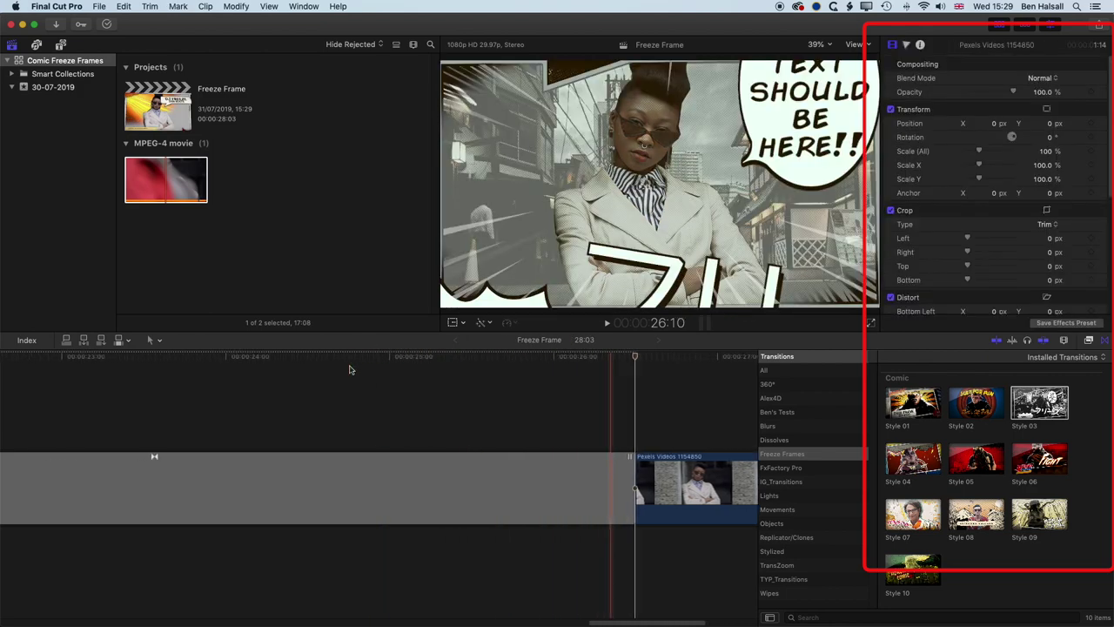
{"action": "key", "text": "super+minus"}
{"action": "key", "text": "super+minus"}
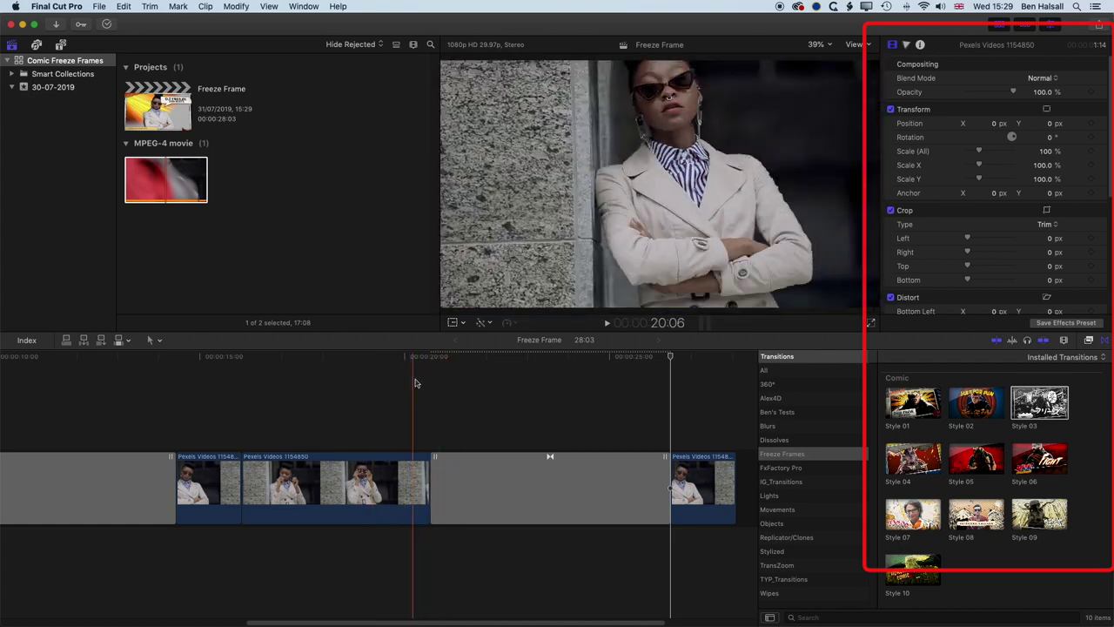
{"action": "key", "text": "super+minus"}
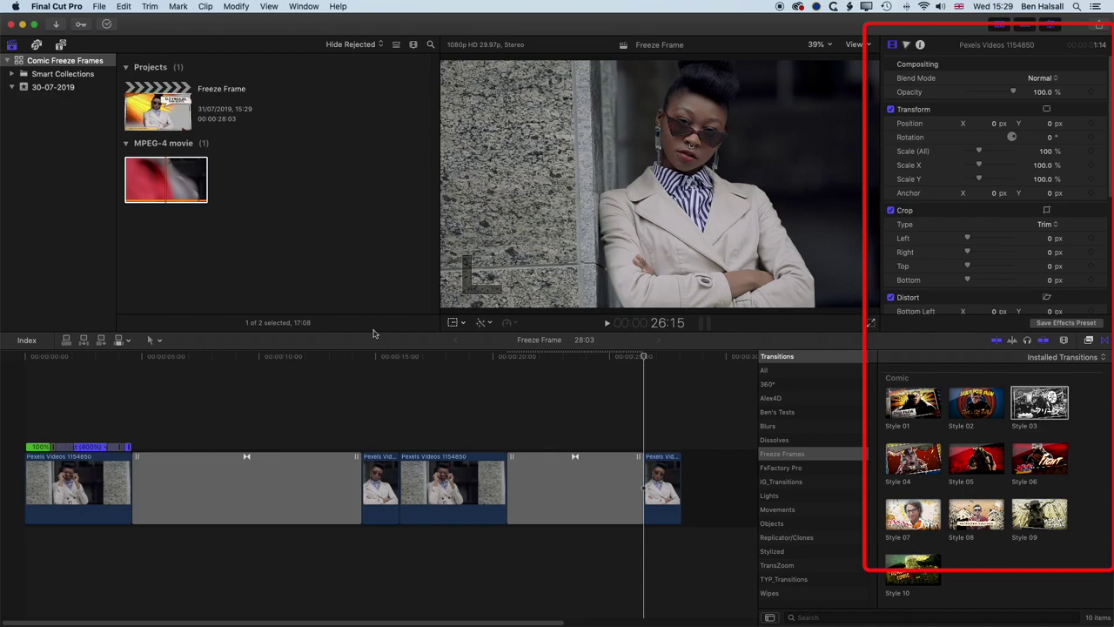
{"action": "key", "text": "space"}
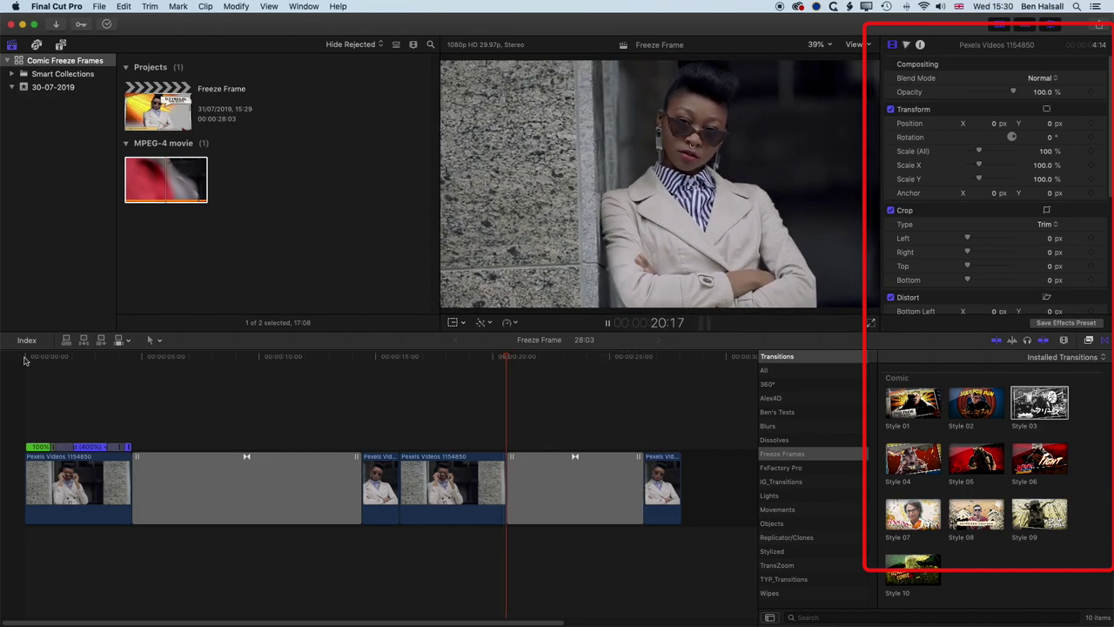